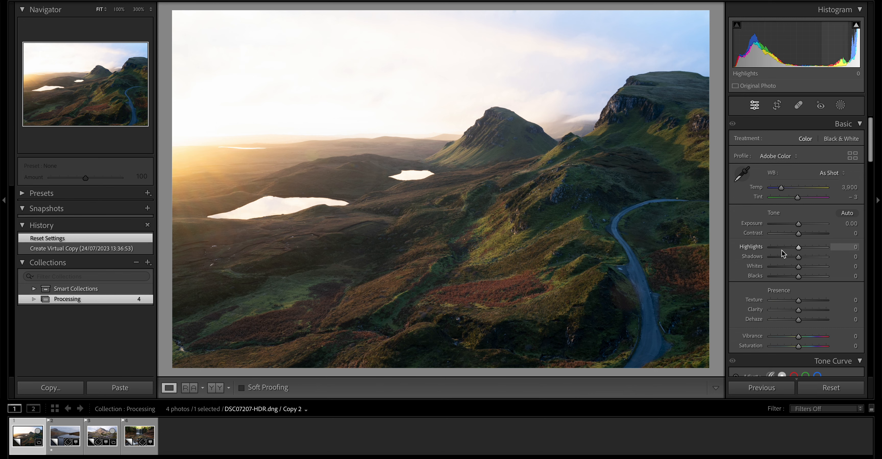
- Enable lens profile corrections and chromatic aberration removal for the landscape photo, checking the central hill's edges at 100%
scroll(783, 253, "down", 10)
scroll(783, 254, "down", 3)
scroll(783, 254, "up", 12)
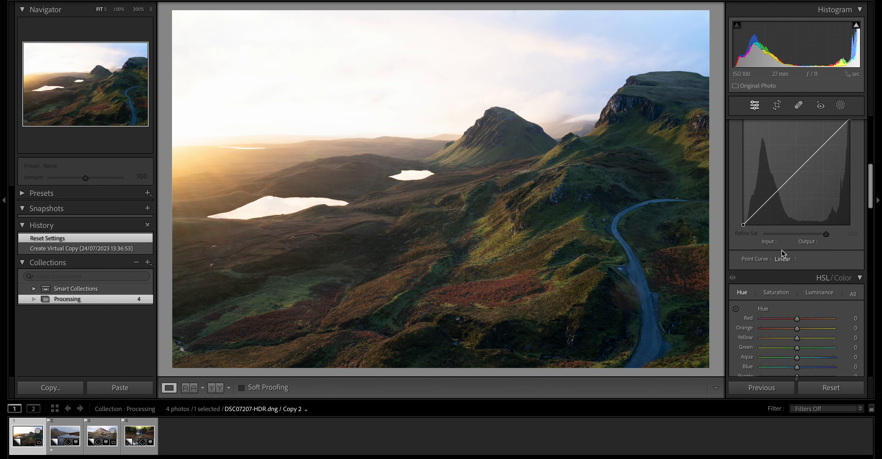
scroll(783, 253, "down", 4)
scroll(783, 254, "down", 5)
scroll(783, 254, "up", 12)
scroll(783, 254, "down", 15)
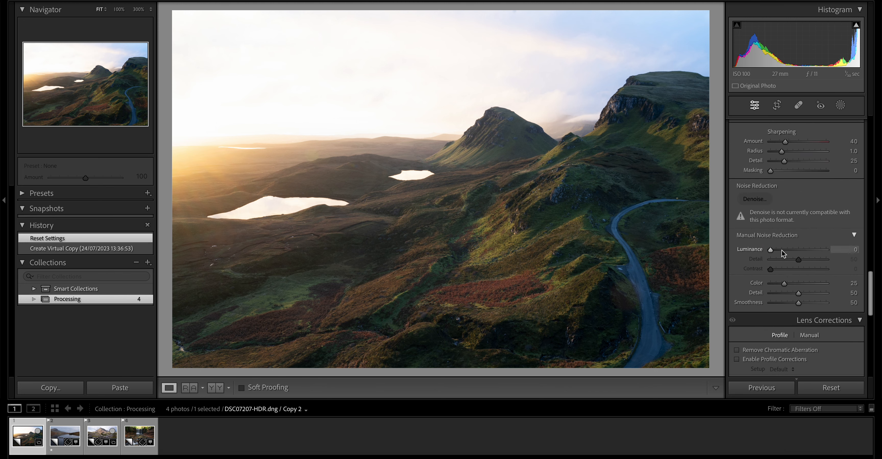
scroll(829, 252, "down", 2)
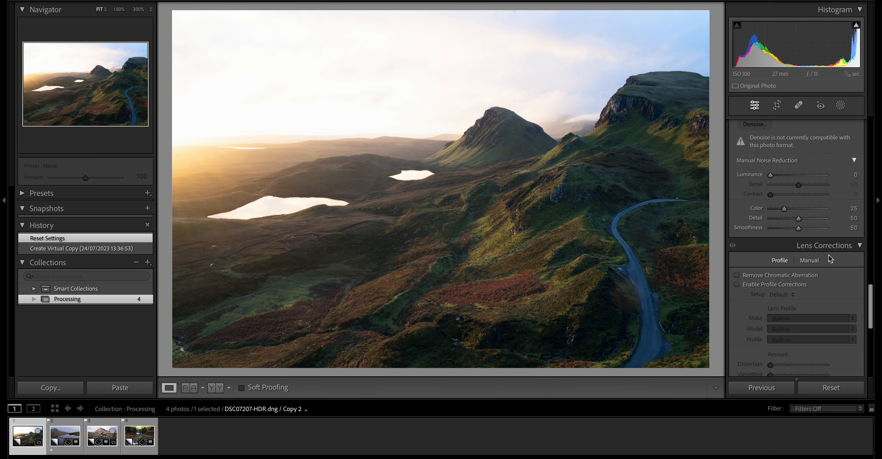
scroll(809, 299, "down", 3)
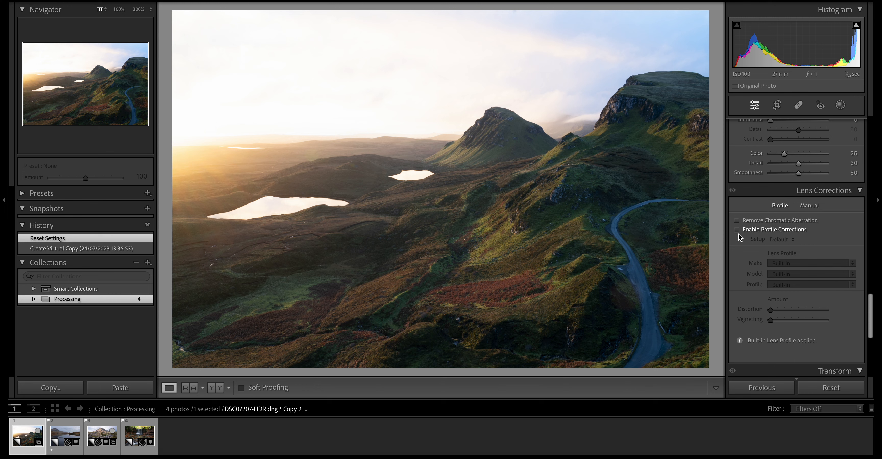
left_click(766, 234)
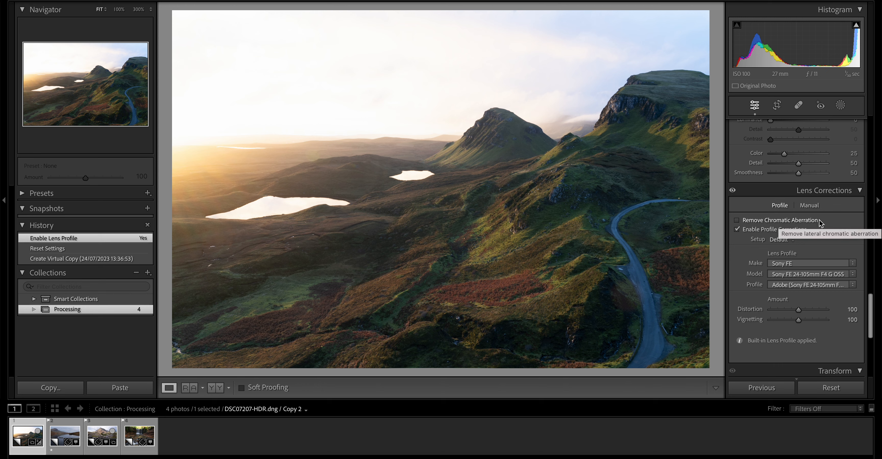
left_click(761, 223)
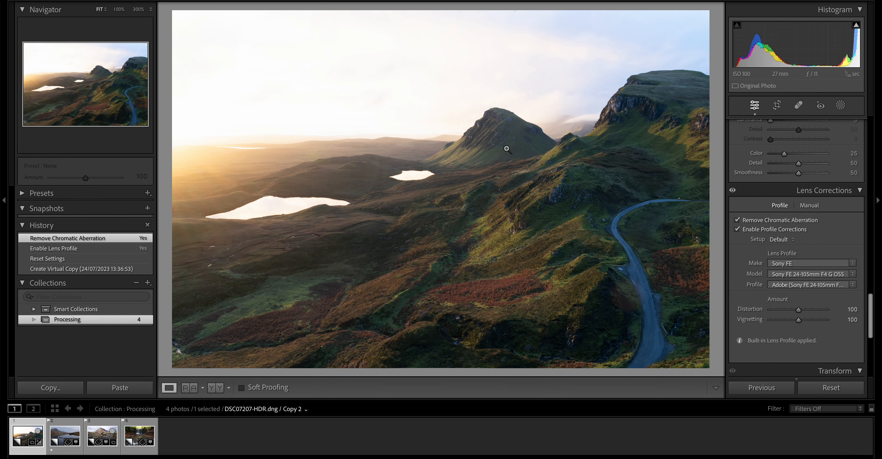
left_click(468, 128)
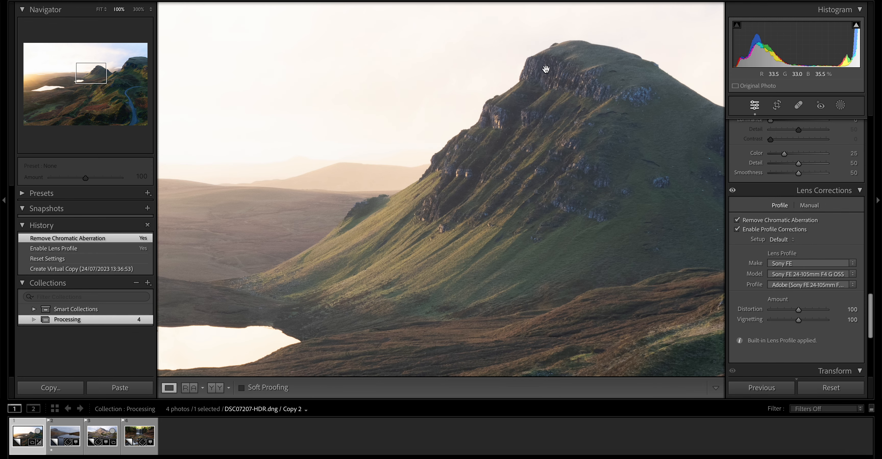
left_click(547, 80)
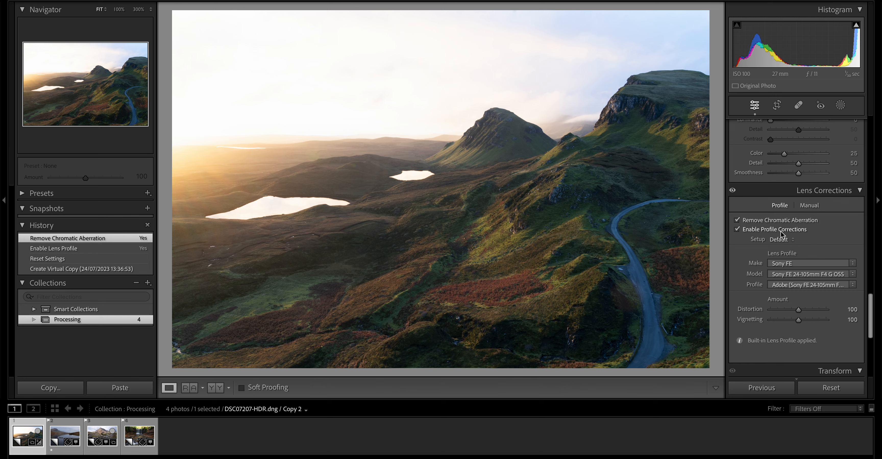
- Review the available develop adjustments from Basic through Tone Curve, HSL and Color Grading to Detail
scroll(822, 246, "up", 15)
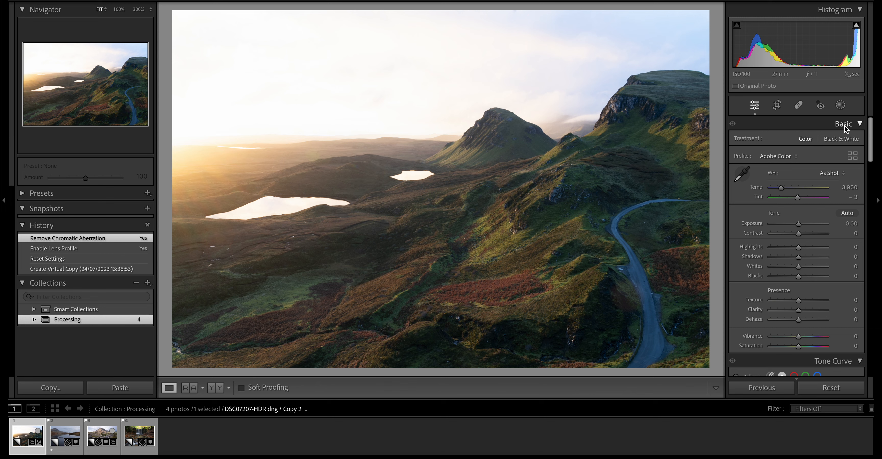
scroll(799, 281, "down", 10)
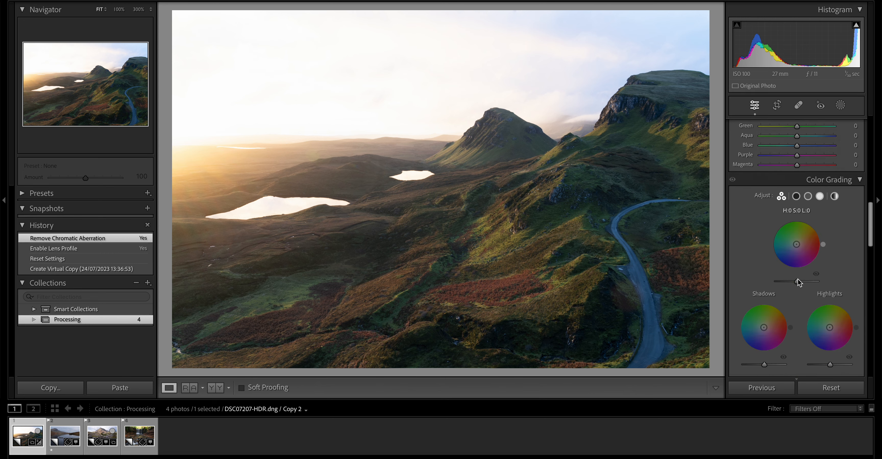
scroll(799, 282, "down", 5)
scroll(798, 281, "up", 8)
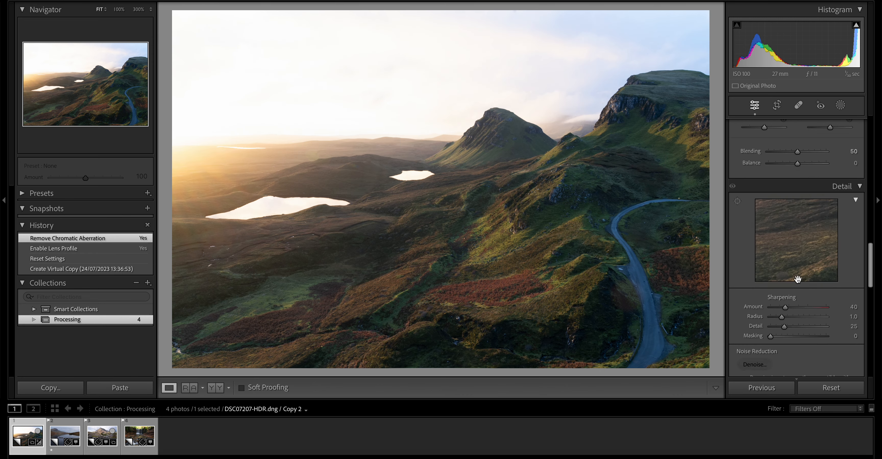
scroll(798, 282, "up", 6)
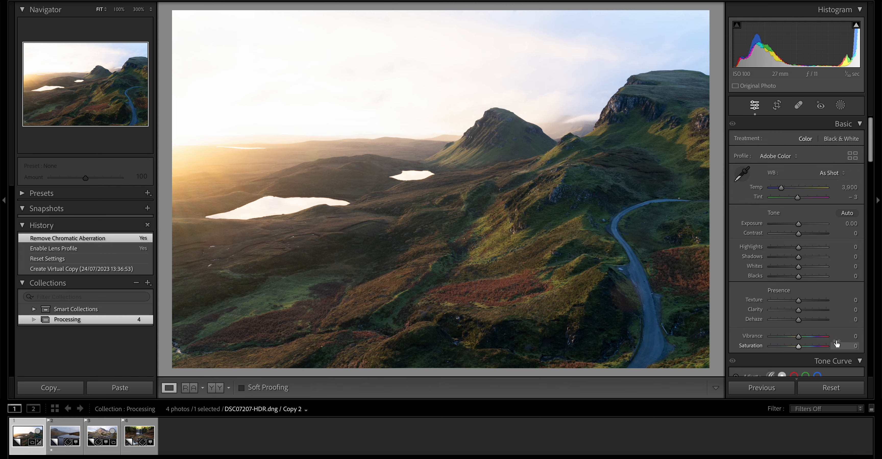
scroll(837, 340, "down", 3)
scroll(836, 340, "down", 10)
scroll(837, 340, "up", 5)
scroll(837, 341, "up", 10)
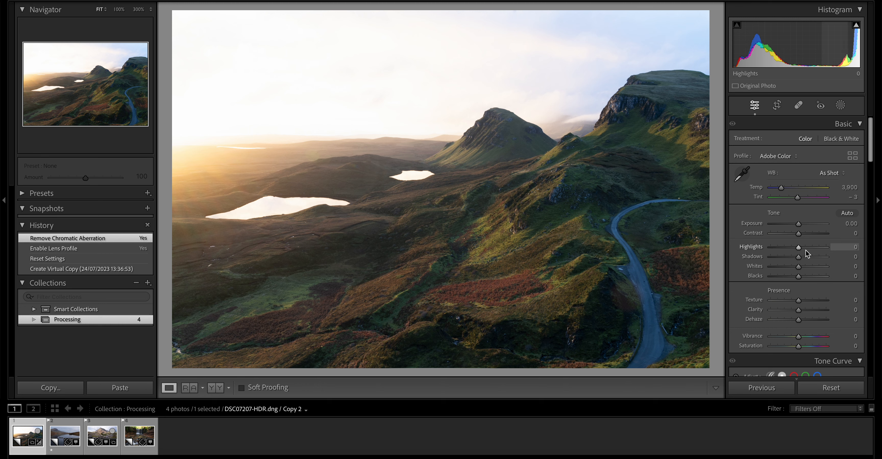
scroll(810, 284, "down", 2)
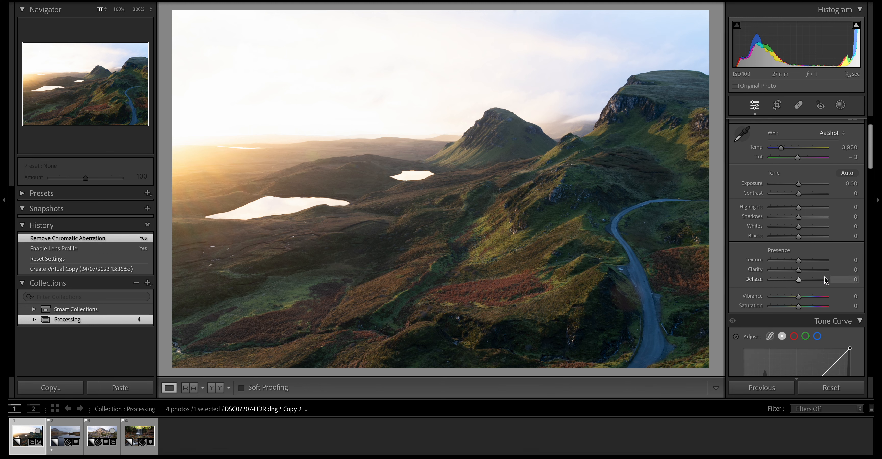
scroll(823, 280, "up", 2)
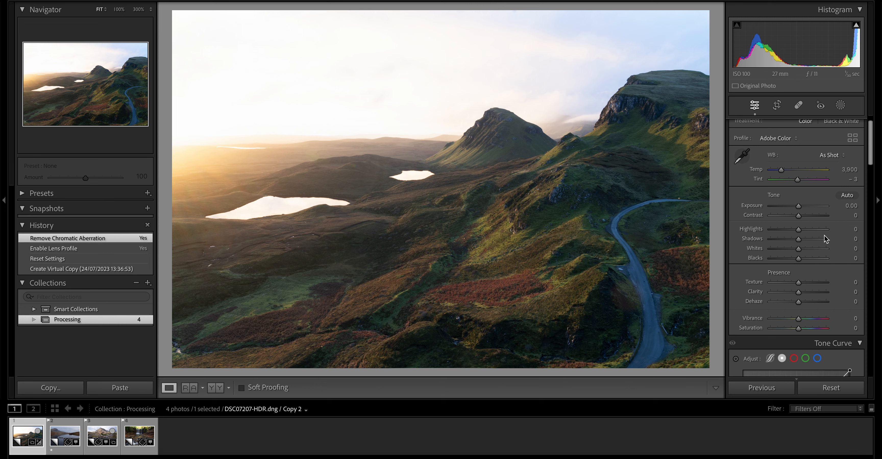
scroll(823, 239, "down", 5)
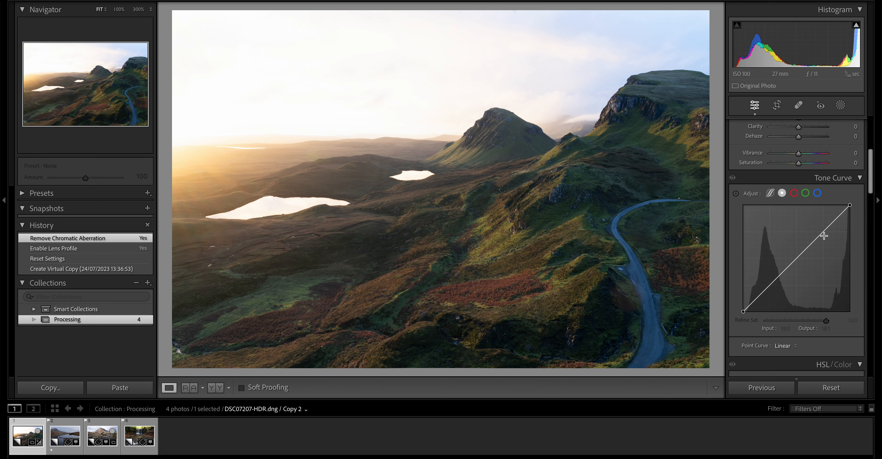
scroll(824, 235, "up", 5)
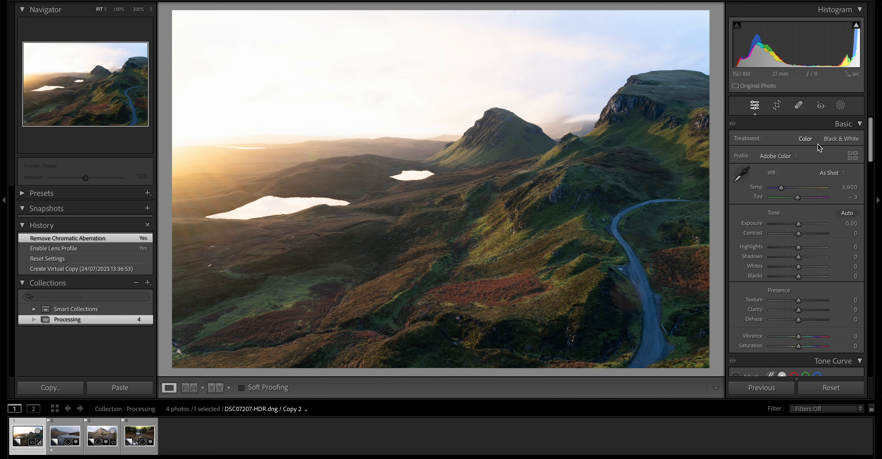
- Shape a gentle contrast point curve with points at about 180/197 and 81/84, comparing it with the history state before the curve
scroll(818, 330, "down", 5)
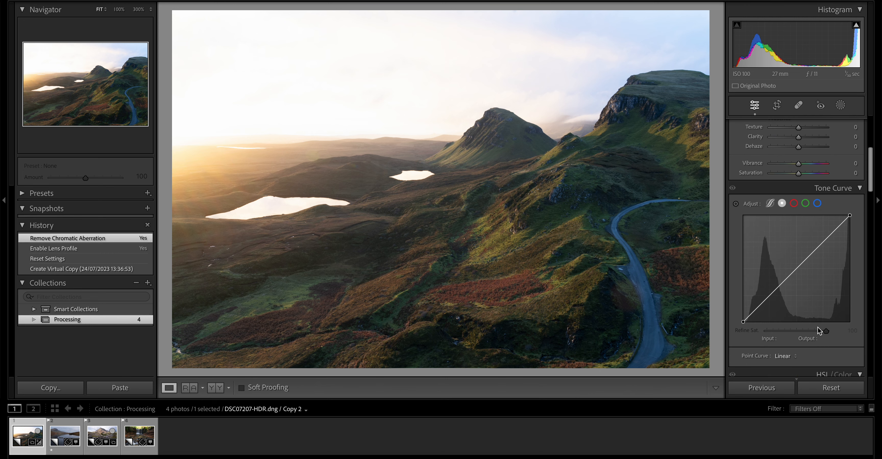
scroll(813, 251, "up", 1)
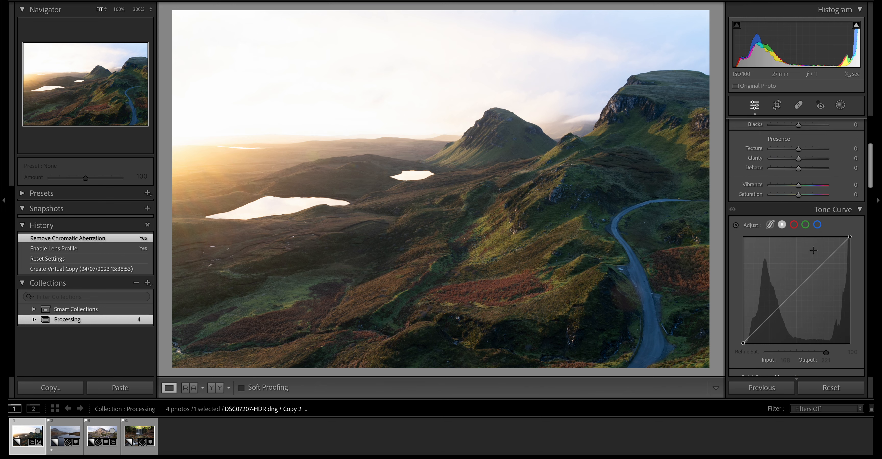
scroll(813, 251, "down", 3)
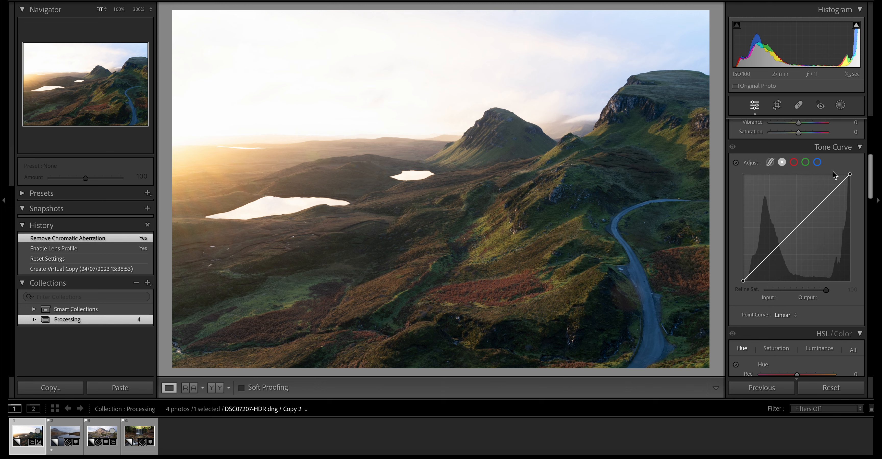
left_click(821, 204)
left_click_drag(821, 205, 819, 201)
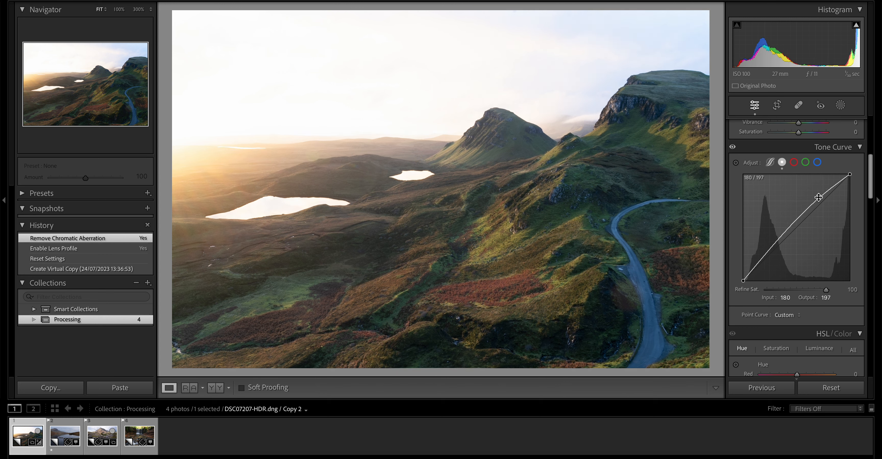
left_click_drag(775, 243, 777, 247)
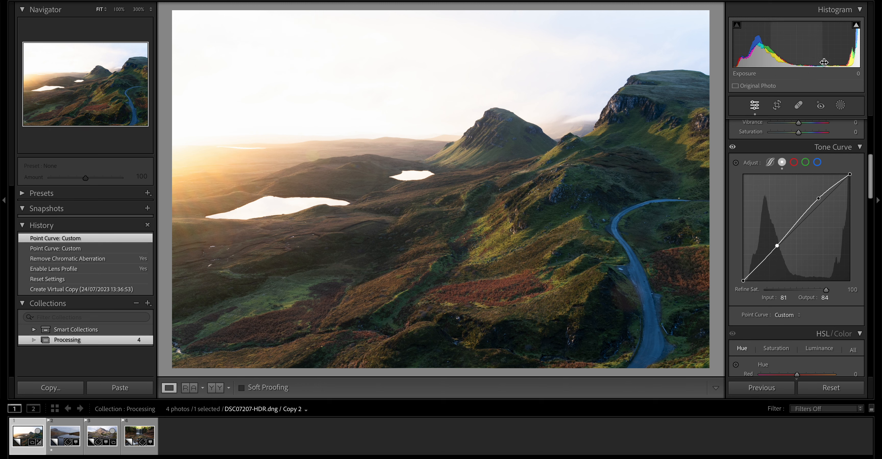
left_click(65, 261)
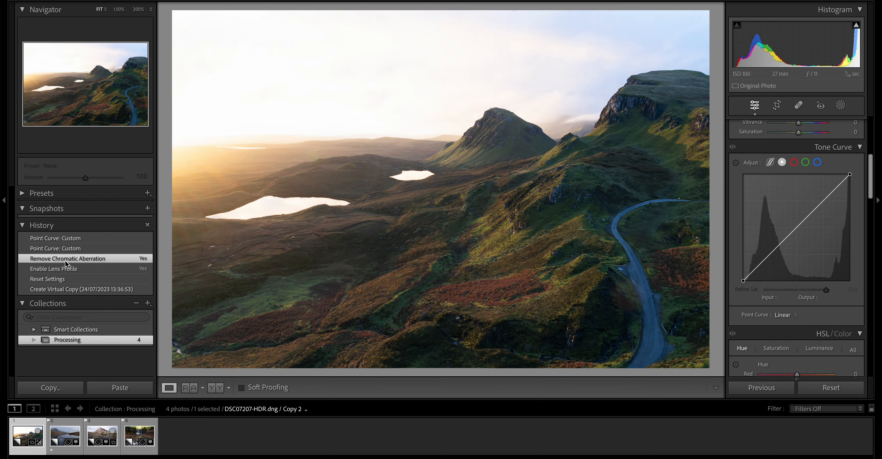
left_click(76, 238)
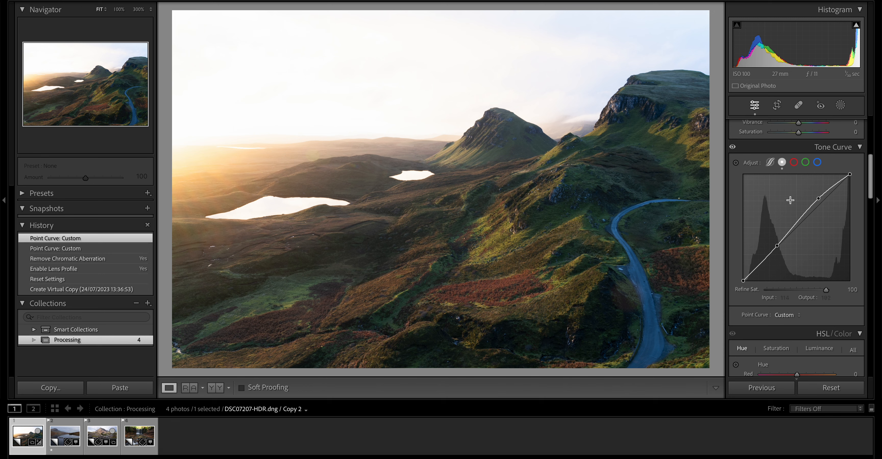
- Set Highlights to −100 and Shadows to +28
scroll(812, 288, "up", 8)
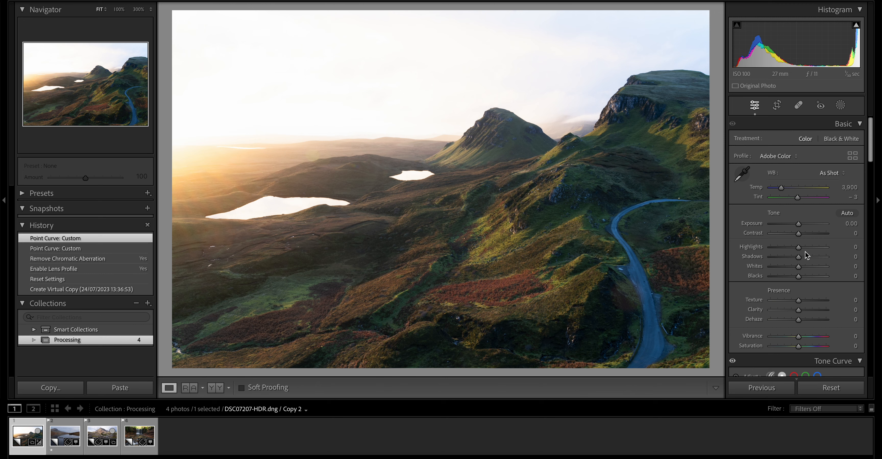
left_click_drag(798, 247, 750, 257)
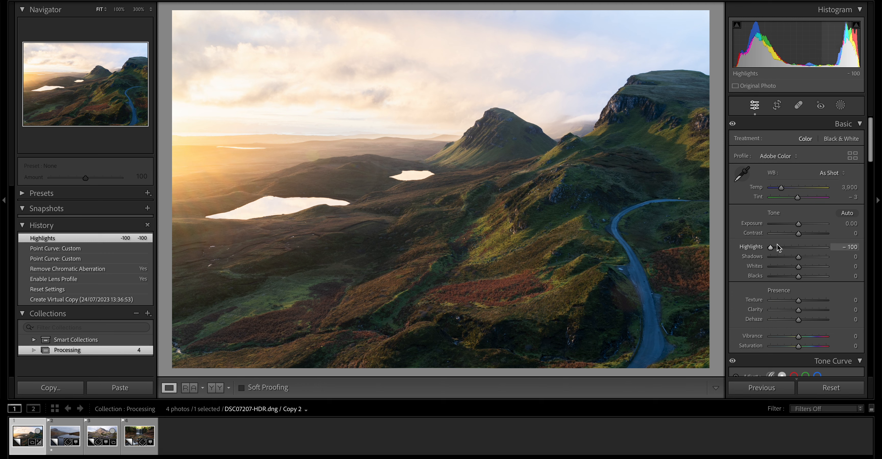
mouse_move(798, 259)
left_mouse_down()
mouse_move(817, 259)
mouse_move(806, 259)
left_mouse_up()
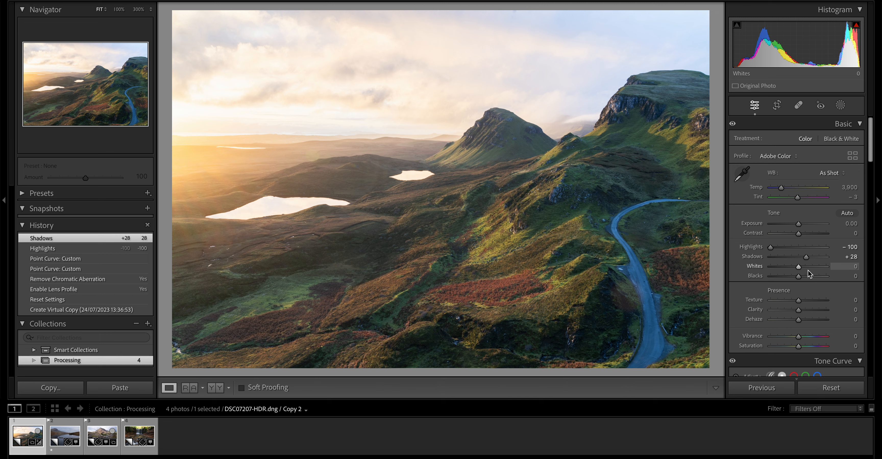
- Set Whites to +7 using the clipping preview and Blacks to −11, comparing the tone edits with the earlier point curve history state
key("alt")
left_click(799, 267, "alt")
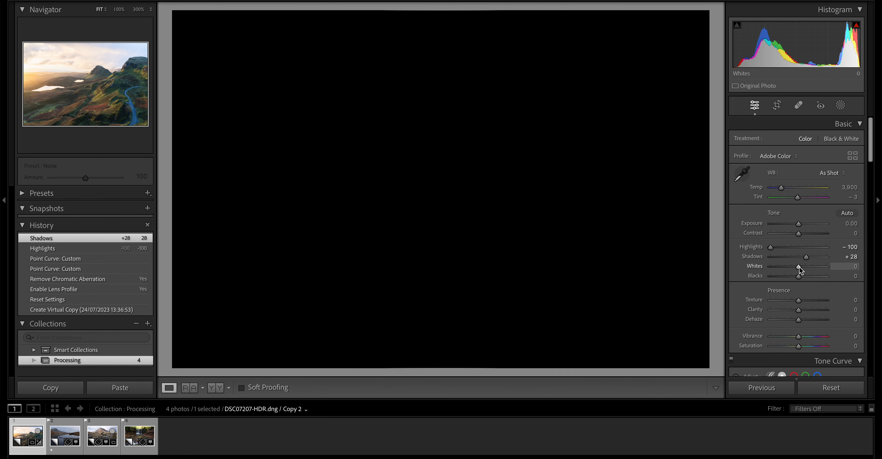
left_click_drag(801, 268, 806, 269)
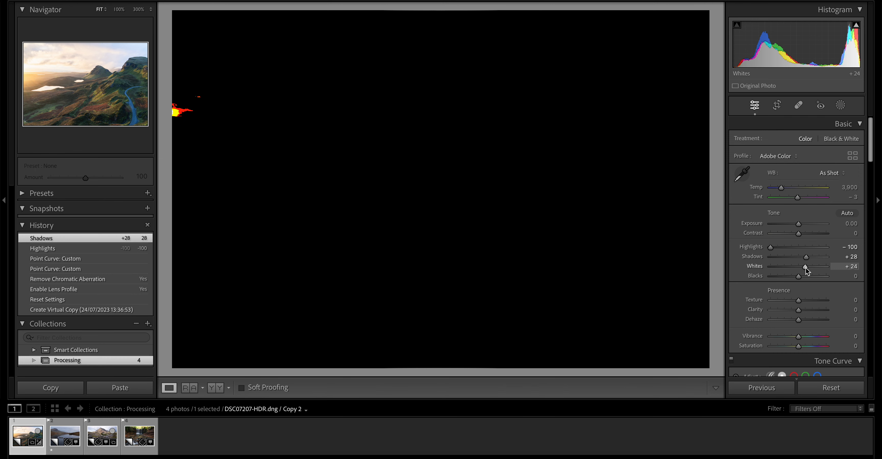
left_click_drag(805, 269, 802, 271)
left_click_drag(801, 270, 801, 270)
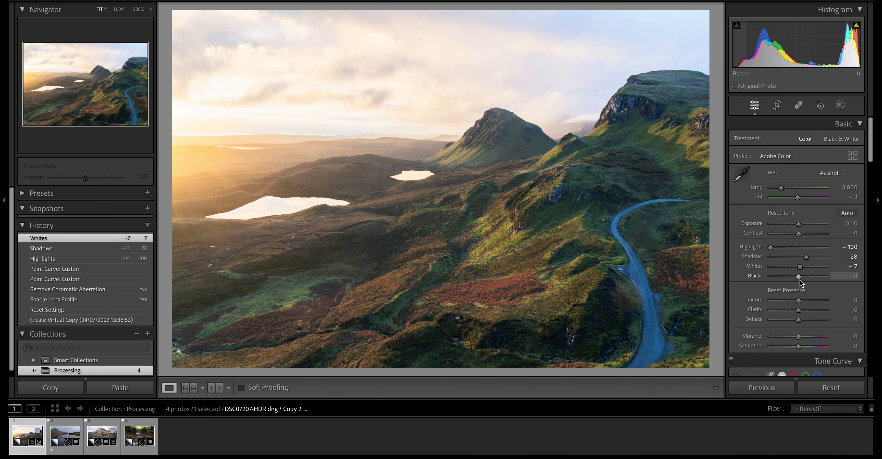
left_click_drag(800, 279, 797, 279)
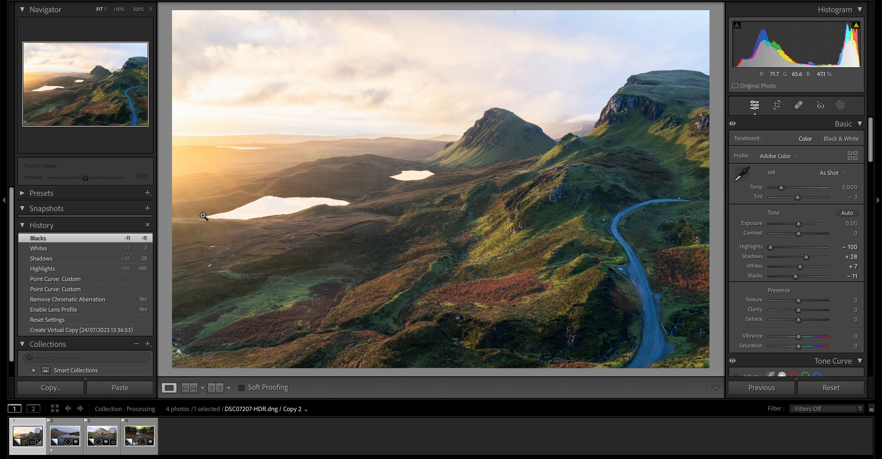
left_click(60, 279)
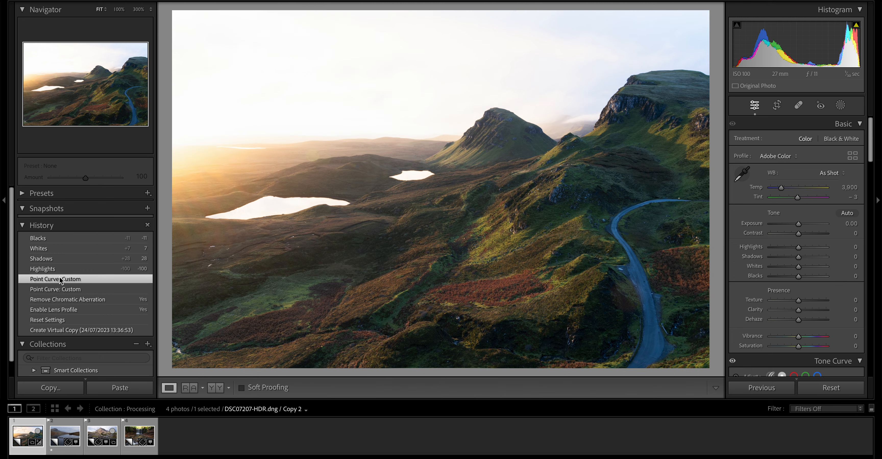
left_click(74, 241)
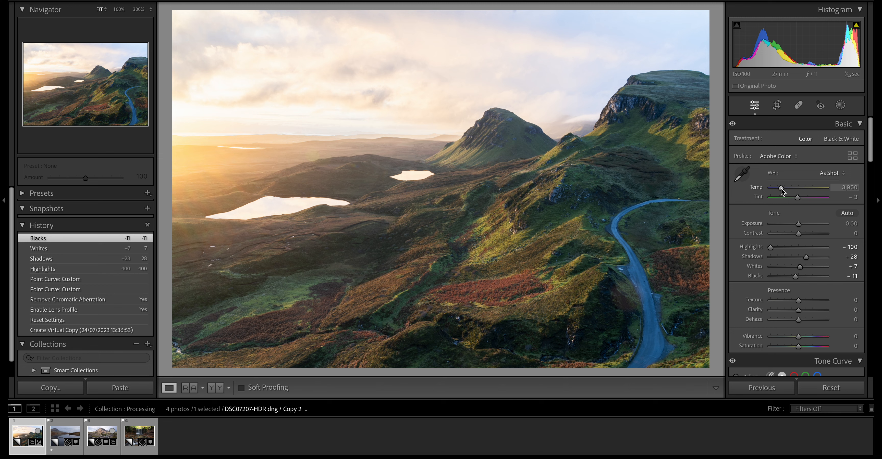
- Warm the photo's white balance by setting the temperature to 4,239
mouse_move(782, 191)
left_mouse_down()
mouse_move(798, 192)
mouse_move(785, 191)
left_mouse_up()
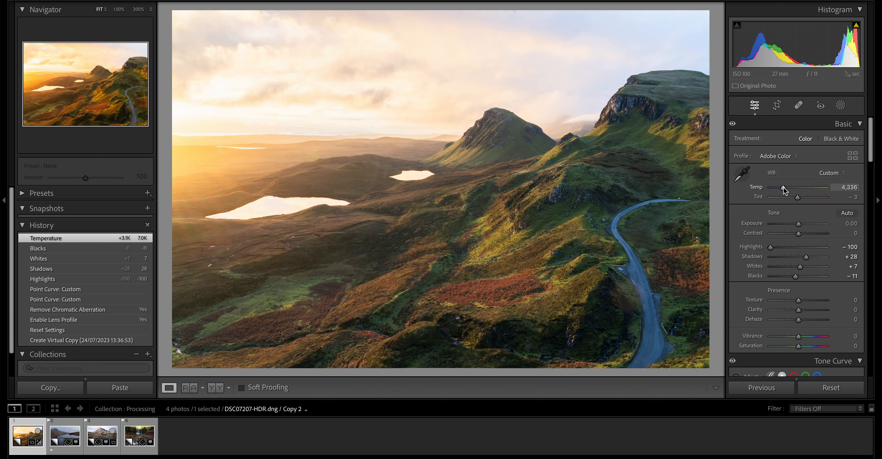
left_click_drag(785, 191, 784, 192)
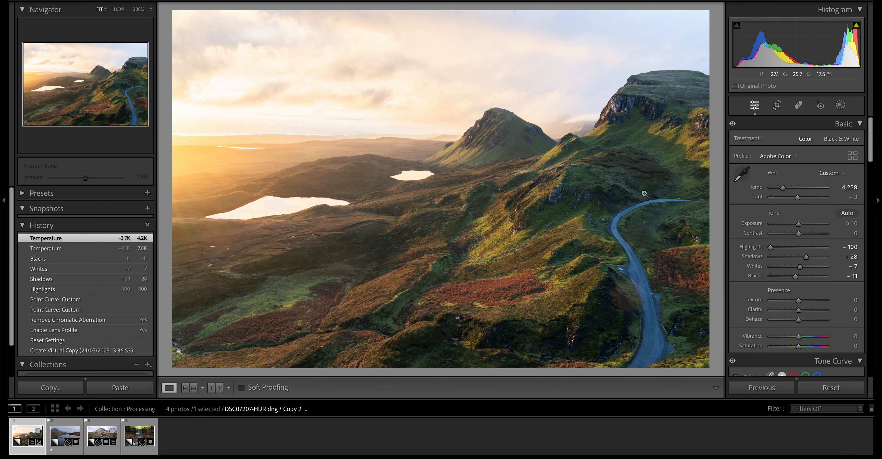
left_click(825, 174)
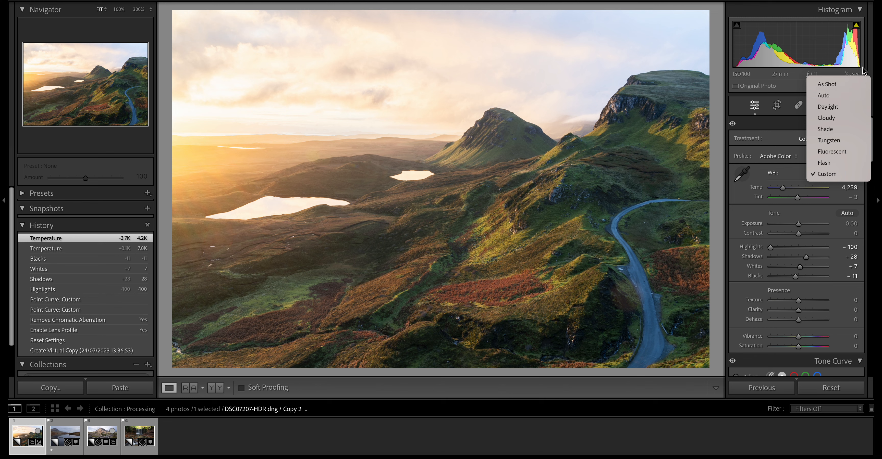
left_click(757, 176)
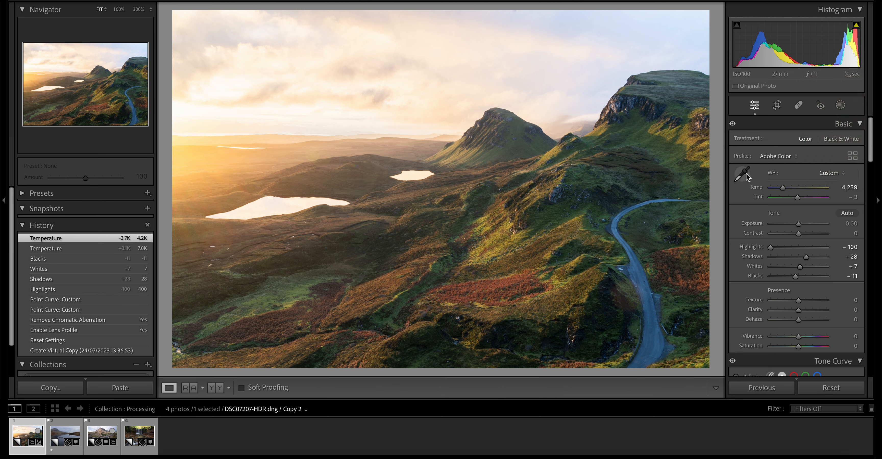
left_click(748, 177)
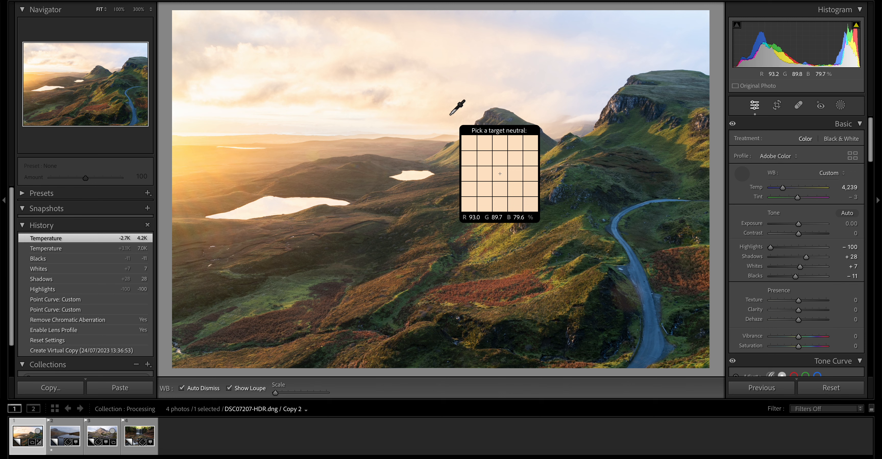
left_click(741, 174)
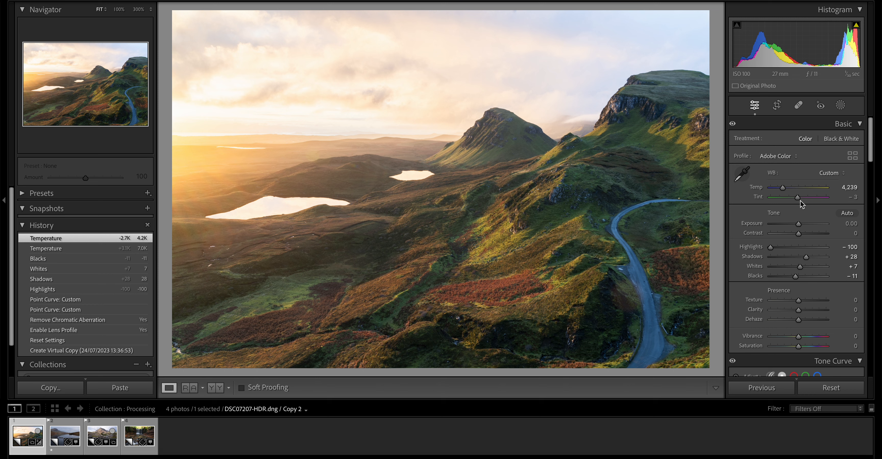
- Shift the tint toward magenta to +18 and compare it with the Blacks history state
left_click_drag(800, 203, 805, 204)
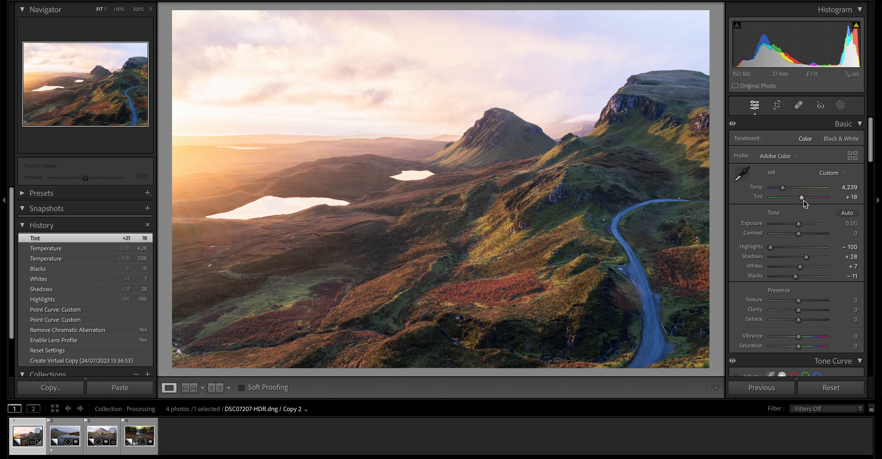
left_click(77, 272)
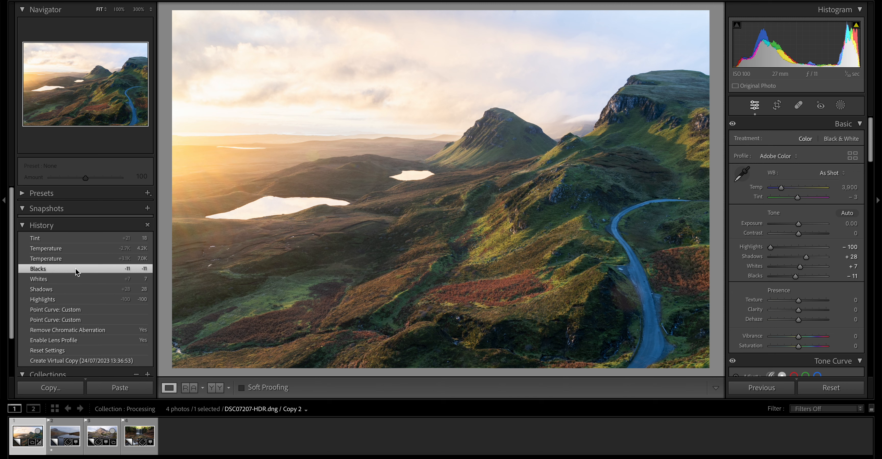
left_click(78, 239)
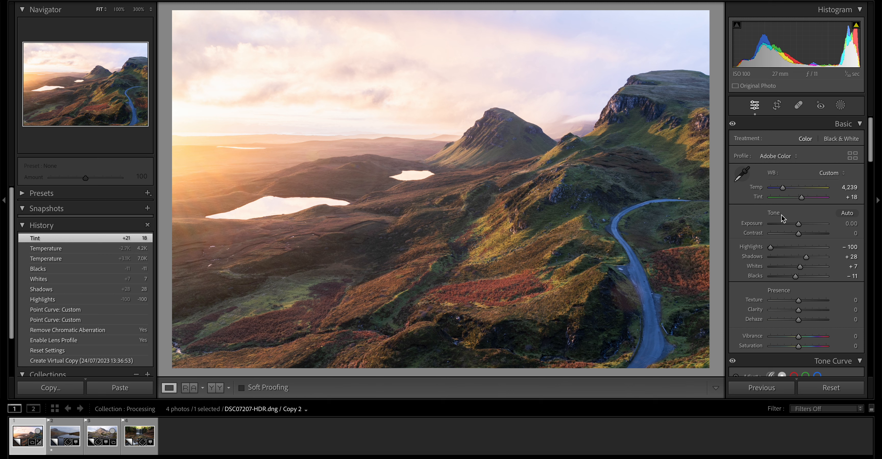
- Set the tint to +12, comparing it with the Blacks and previous Tint history states
left_click_drag(802, 202, 800, 201)
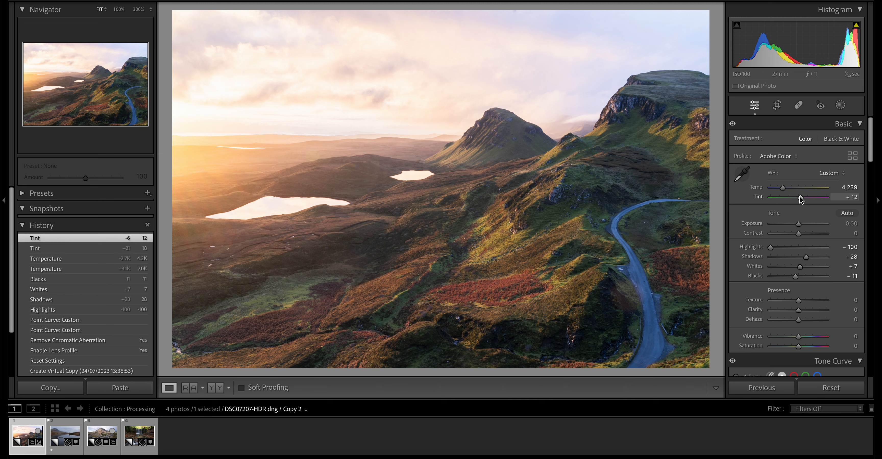
left_click(60, 279)
left_click(60, 238)
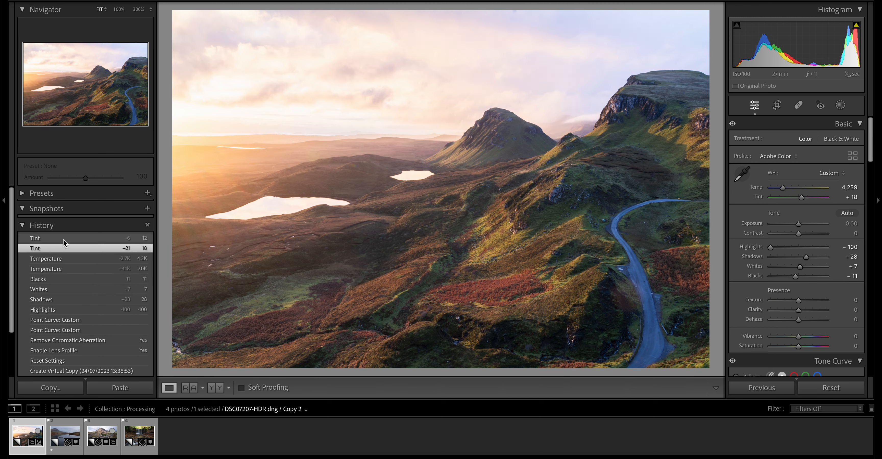
left_click(60, 249)
left_click(61, 241)
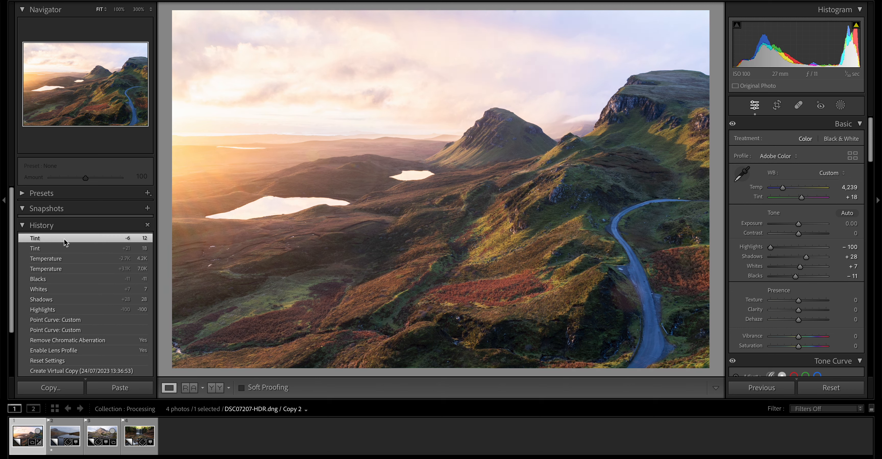
left_click(61, 244)
left_click(62, 239)
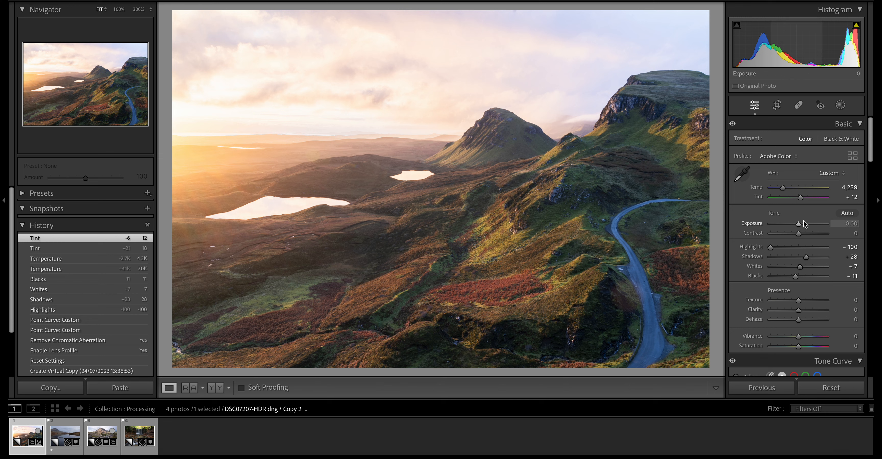
- Raise the photo's Contrast to +18
scroll(804, 249, "down", 3)
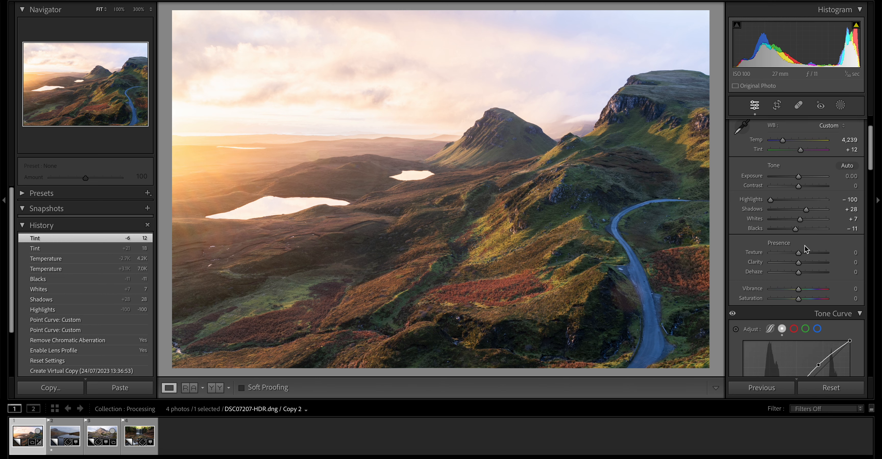
scroll(804, 249, "down", 1)
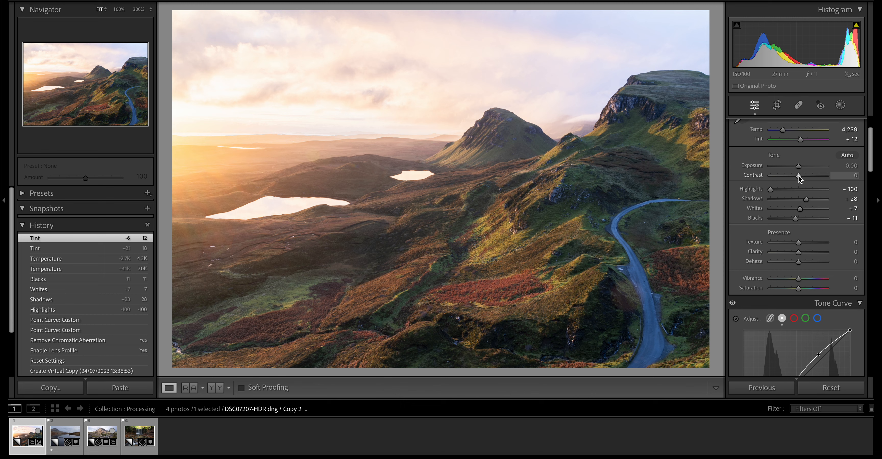
mouse_move(799, 175)
left_mouse_down()
mouse_move(822, 177)
mouse_move(803, 178)
left_mouse_up()
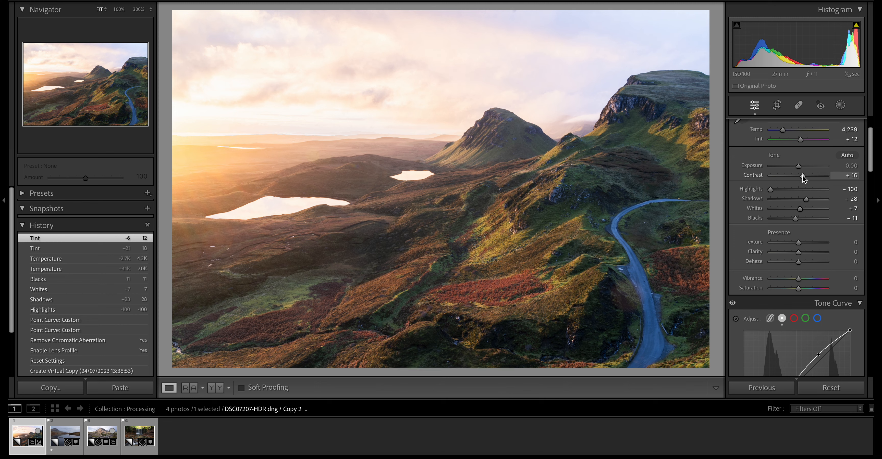
left_click_drag(802, 177, 804, 178)
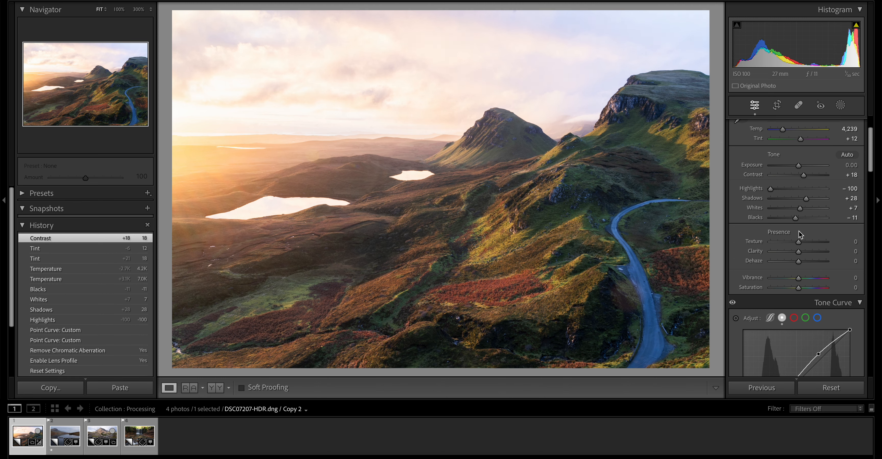
- Set Texture to +10 and Clarity to +10
scroll(799, 234, "down", 2)
left_click_drag(796, 203, 799, 204)
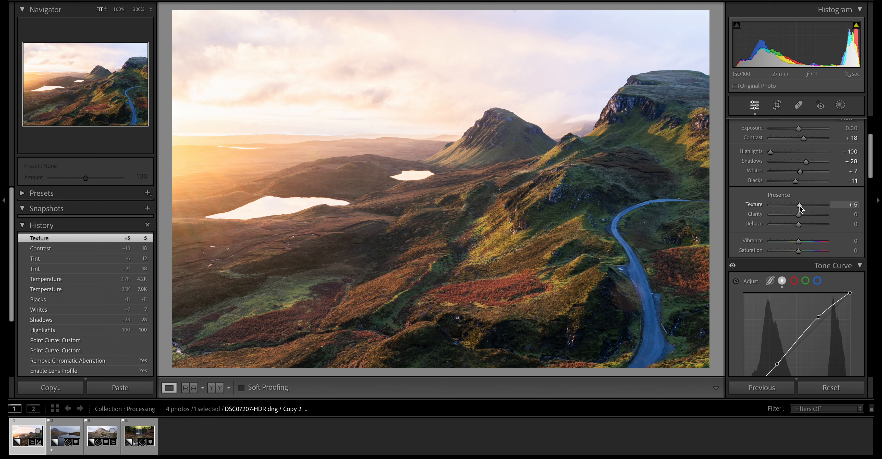
left_click_drag(799, 206, 800, 210)
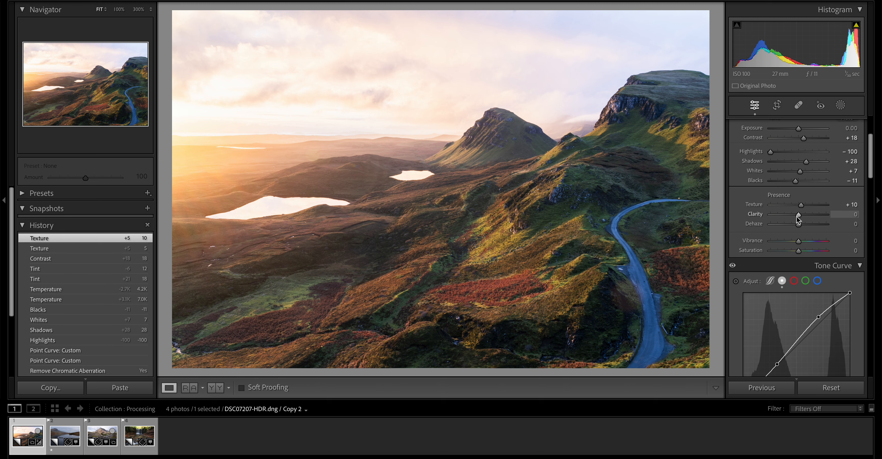
scroll(796, 218, "up", 2)
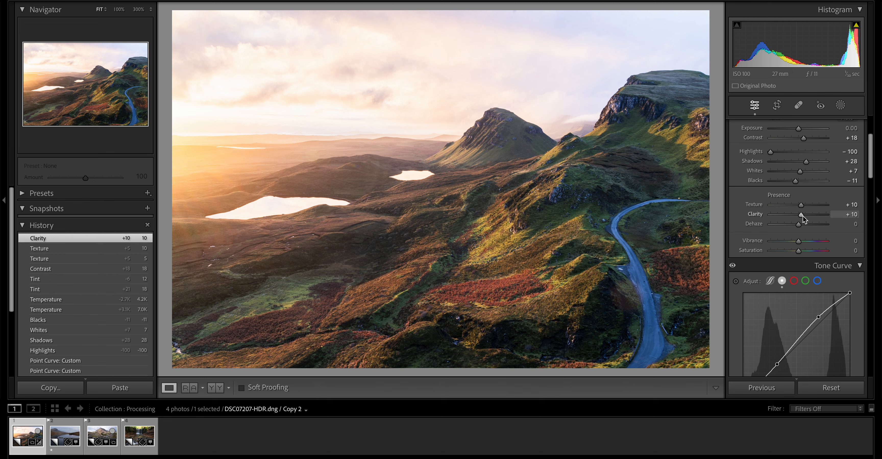
- Try a much stronger Clarity of +43 and undo it
left_click_drag(804, 219, 814, 223)
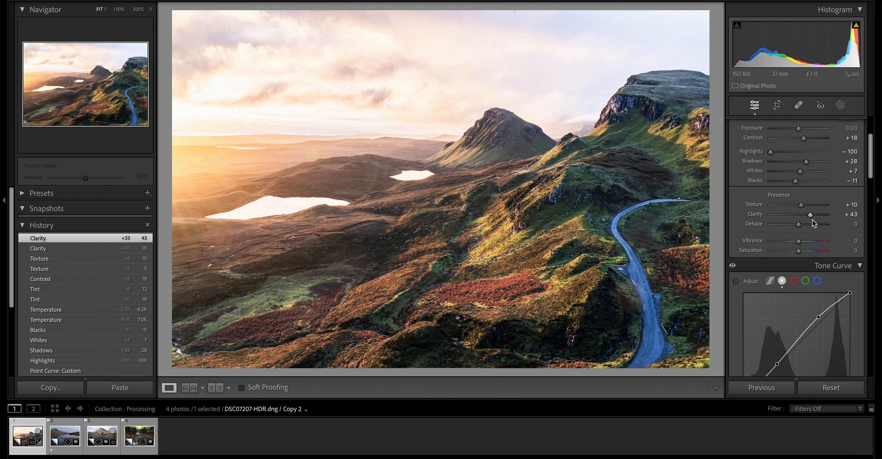
key("ctrl+z")
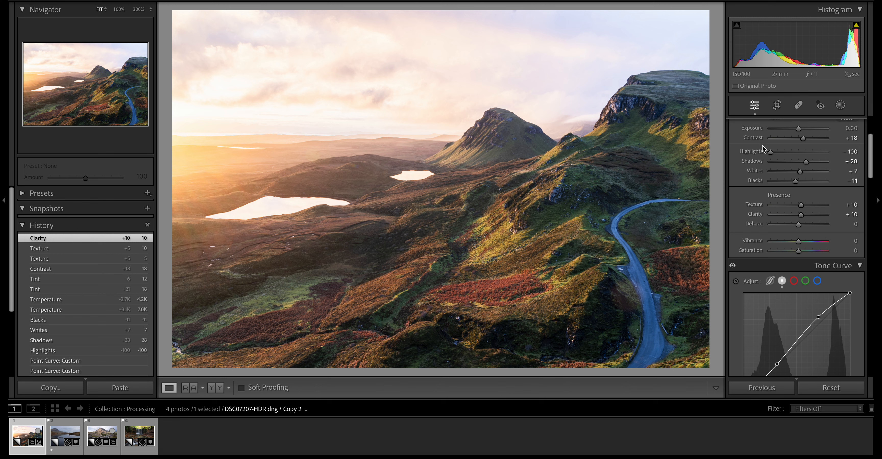
left_click(776, 362)
- Set Vibrance to +15 and the HSL Yellow hue to −33, comparing the hue shift with the Vibrance history state
left_click_drag(797, 243, 802, 243)
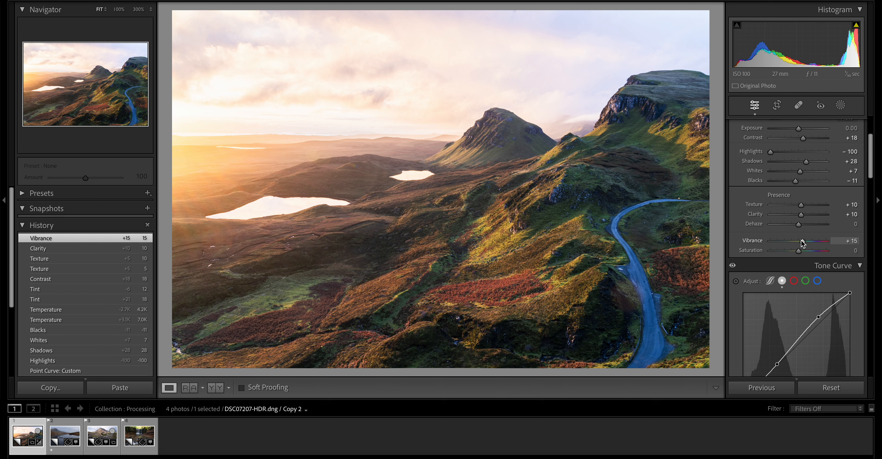
scroll(815, 254, "down", 10)
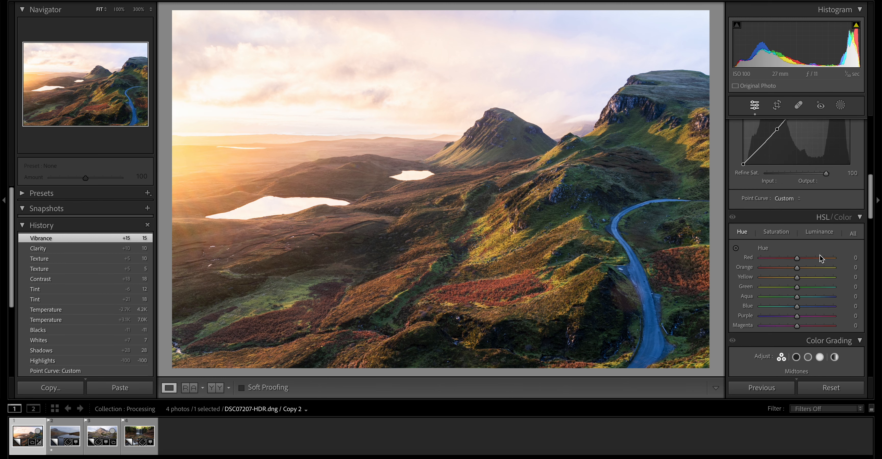
scroll(819, 255, "down", 1)
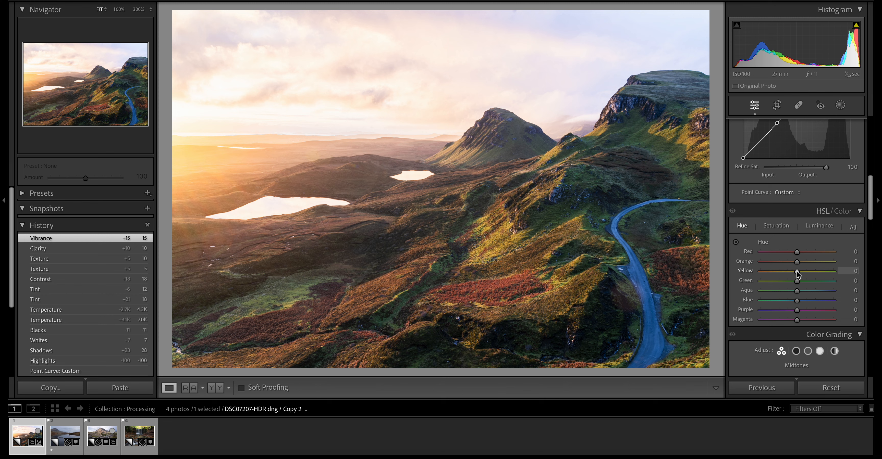
left_click_drag(796, 271, 784, 274)
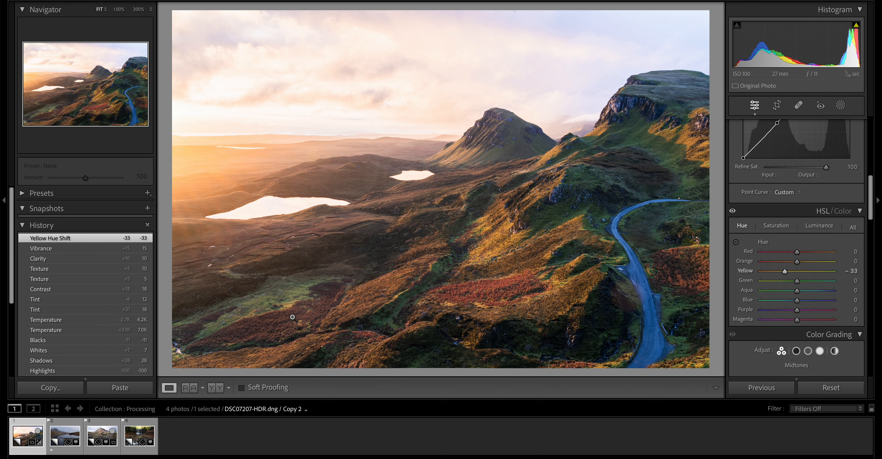
left_click(78, 250)
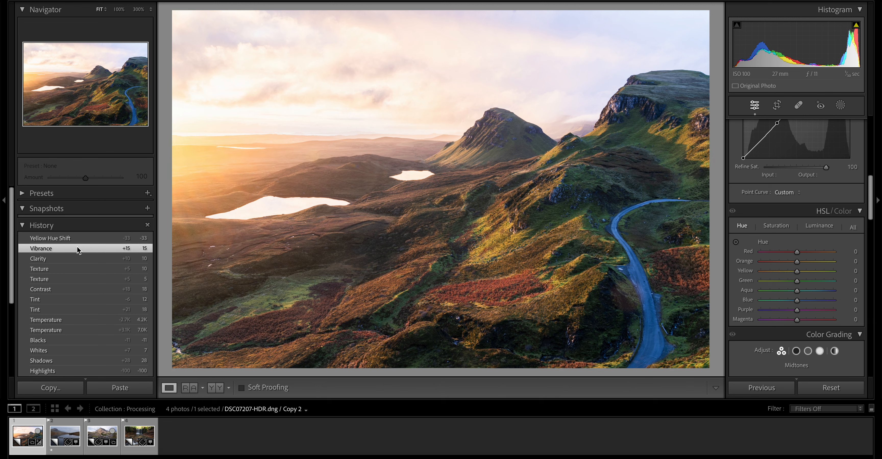
left_click(78, 240)
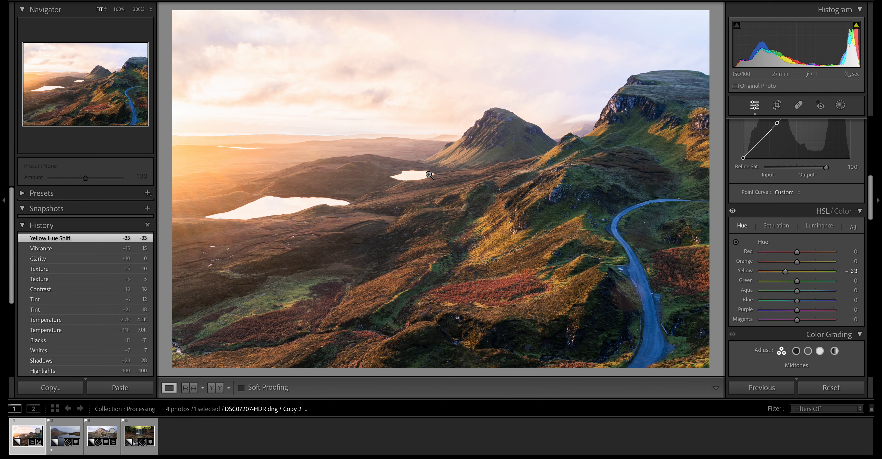
- Try raising the Blue saturation to +100 by sampling the road with the targeted adjustment tool, and undo it
left_click(776, 226)
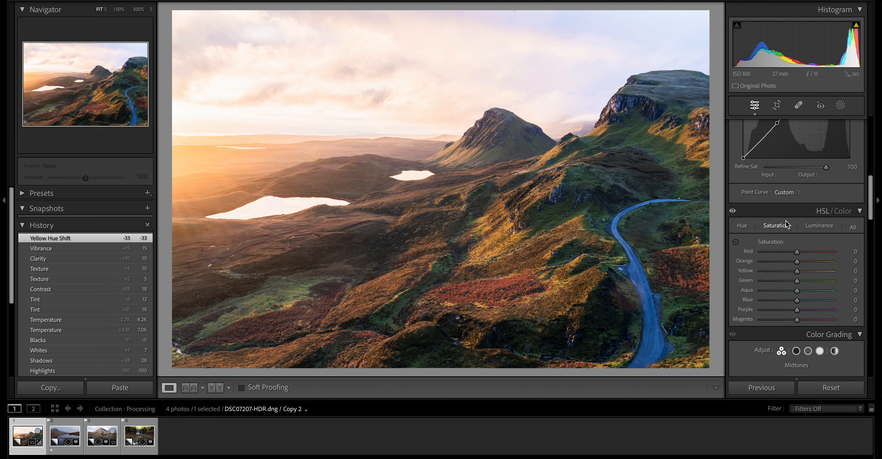
left_click(735, 242)
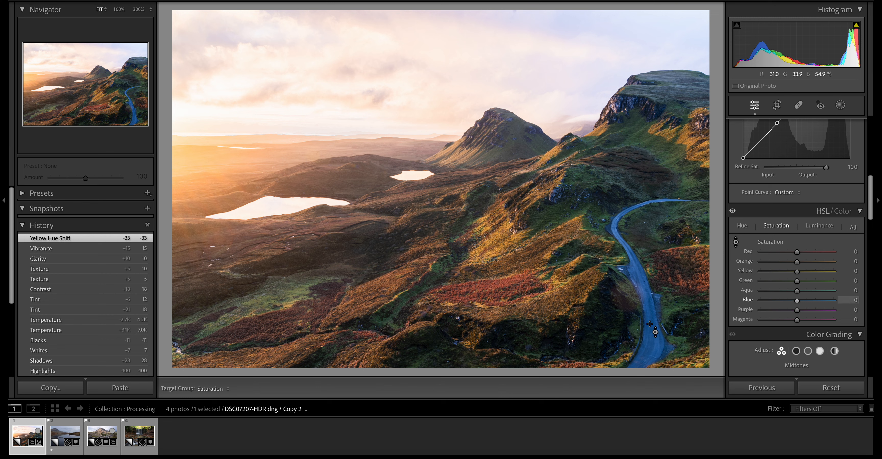
left_click_drag(645, 308, 646, 279)
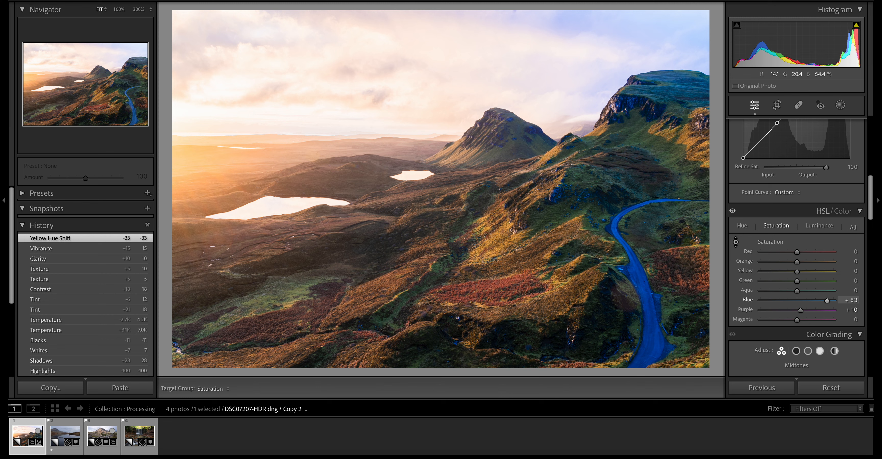
left_click_drag(646, 280, 645, 281)
left_click_drag(649, 331, 649, 324)
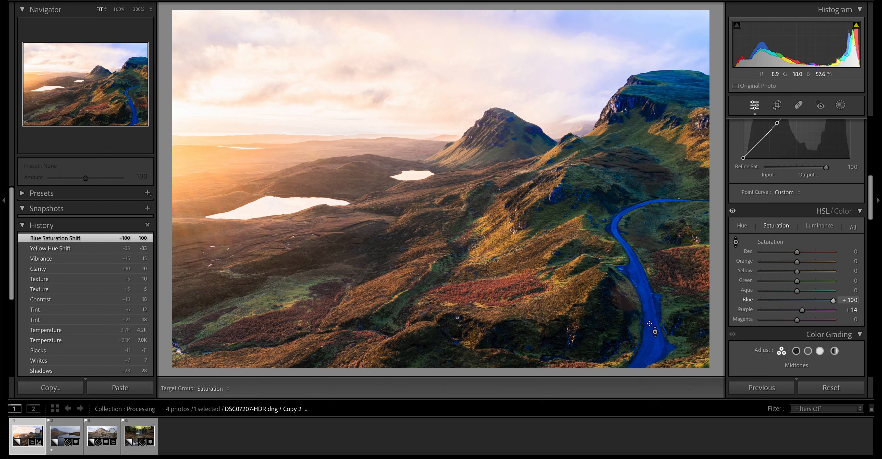
key("ctrl+z")
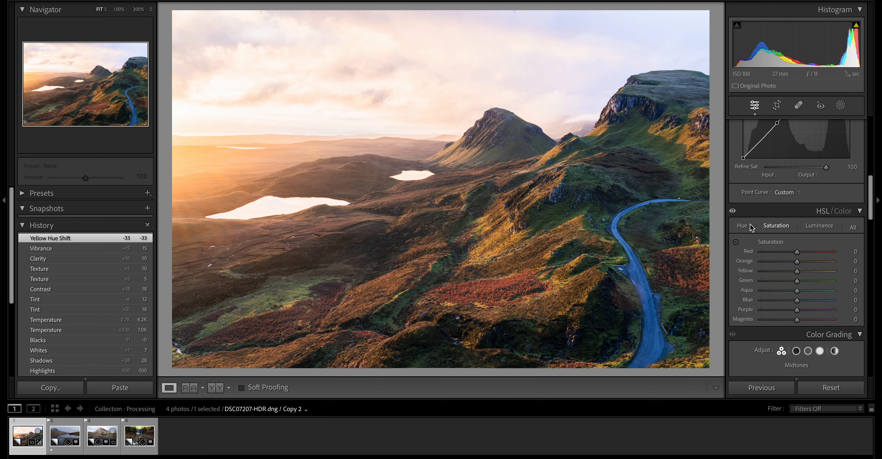
left_click(742, 226)
- Inspect the hillside's detail at 100% magnification and return to the full-photo view
scroll(795, 294, "down", 15)
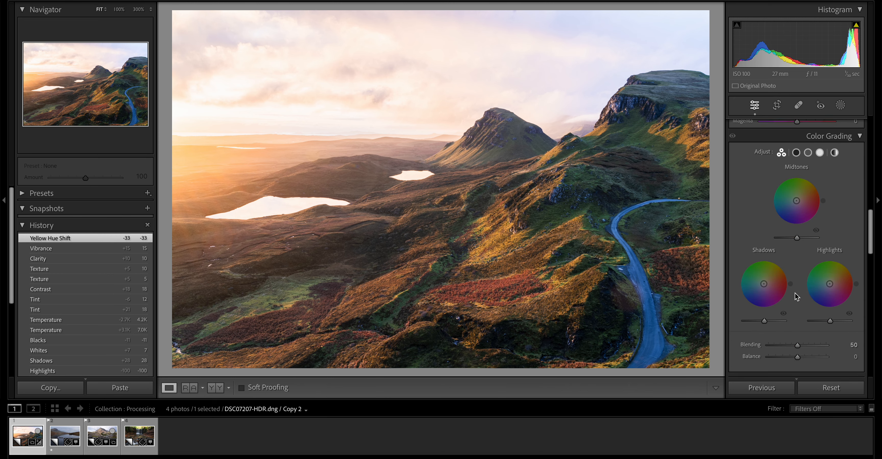
scroll(795, 297, "up", 2)
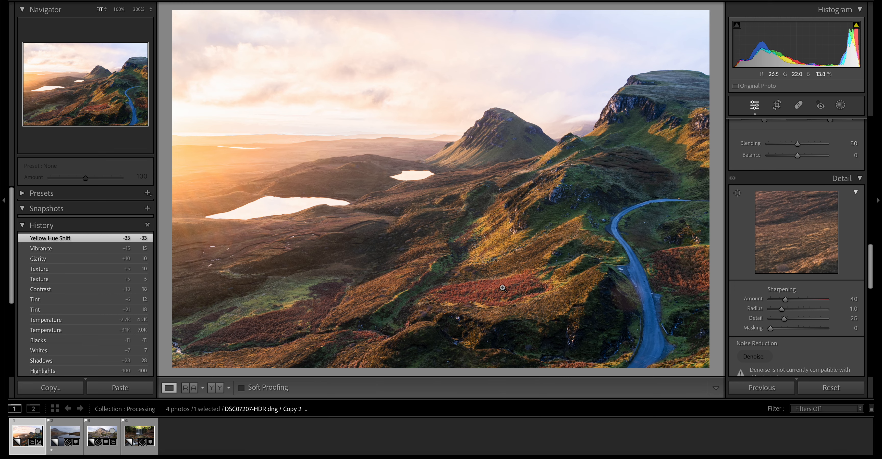
left_click(524, 277)
scroll(616, 167, "up", 10)
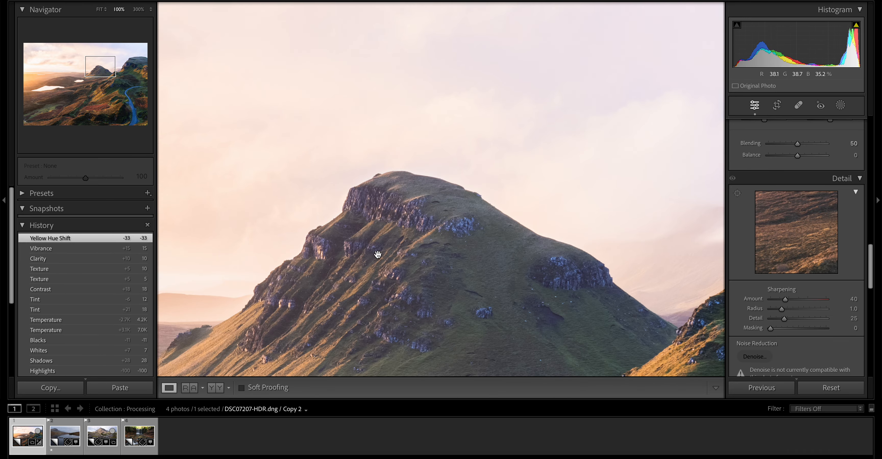
left_click(378, 255)
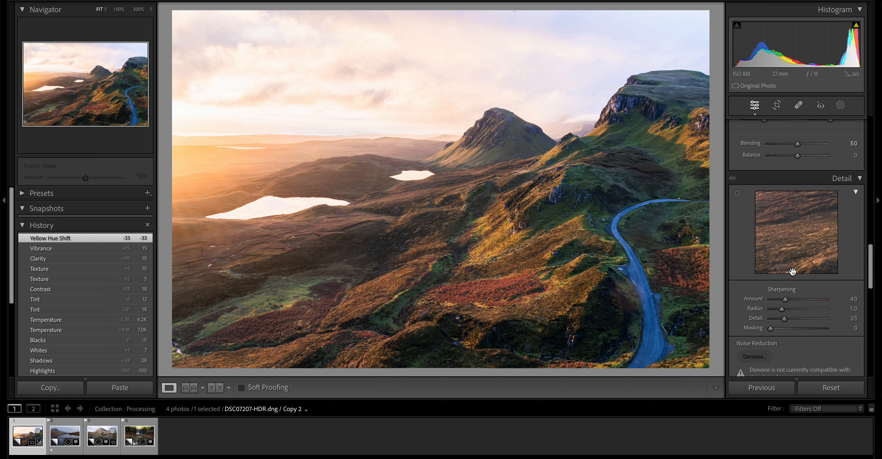
- Apply the Auto Upright perspective correction to the photo
scroll(783, 313, "down", 2)
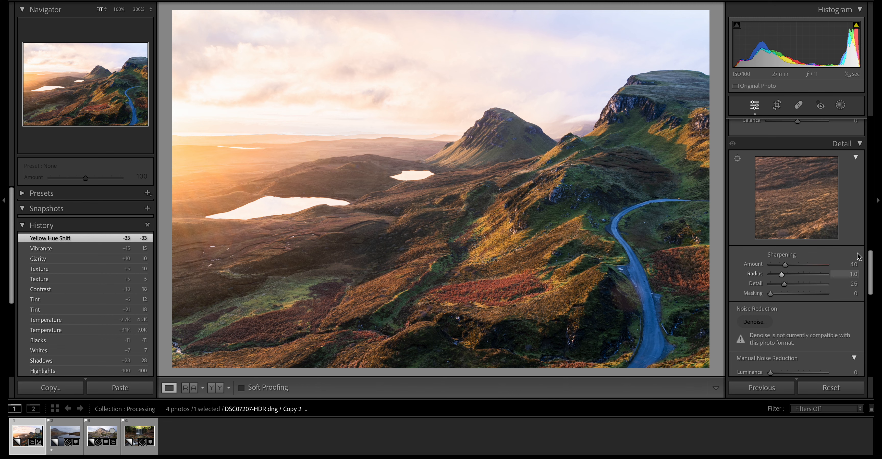
scroll(788, 280, "down", 7)
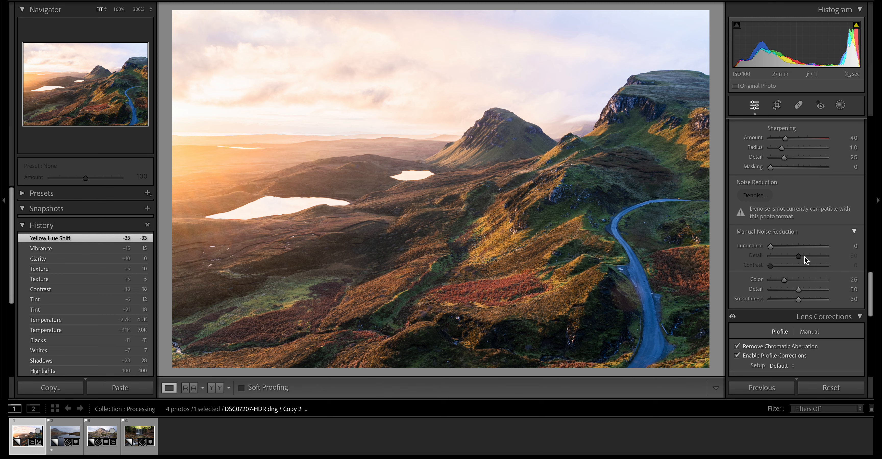
scroll(804, 260, "down", 10)
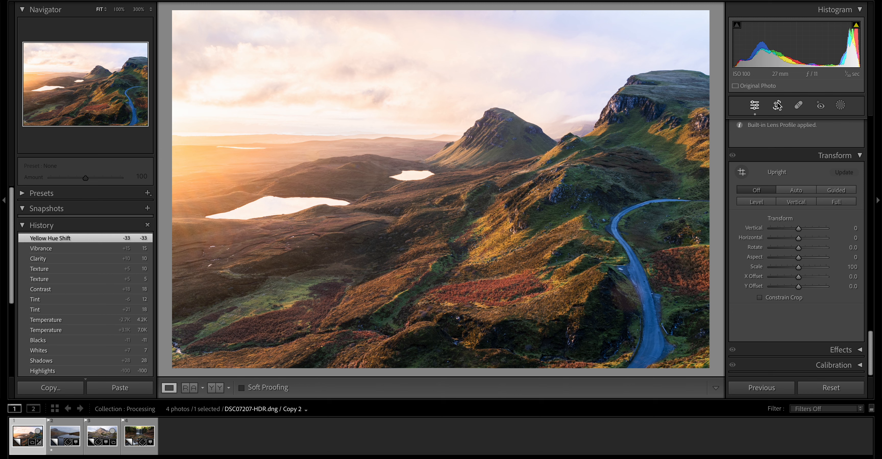
left_click(785, 194)
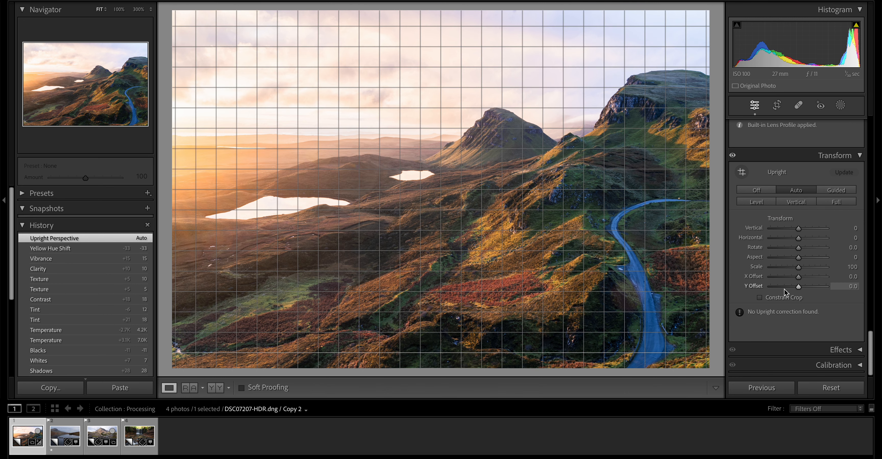
- Compare the unedited Reset Settings history state with the latest Upright Perspective state
scroll(820, 339, "up", 6)
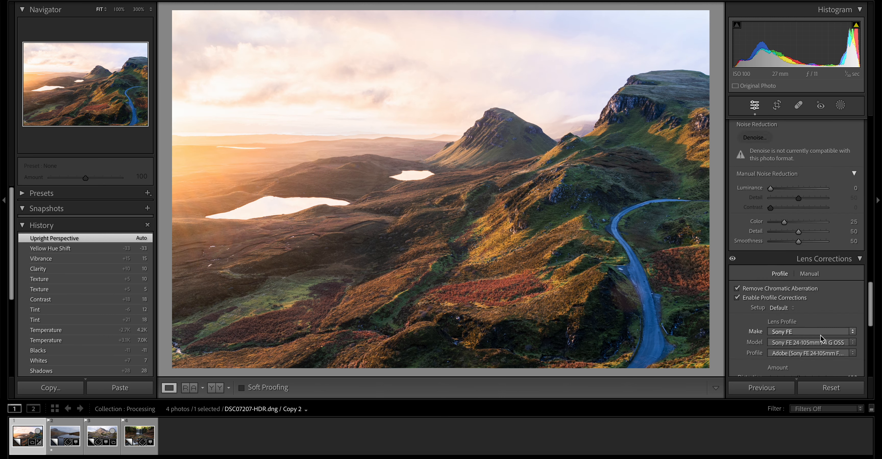
scroll(821, 339, "up", 10)
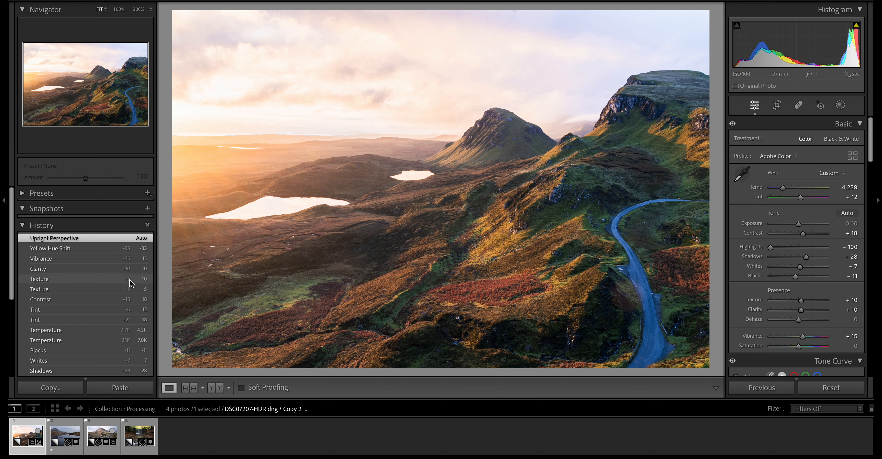
scroll(129, 283, "down", 5)
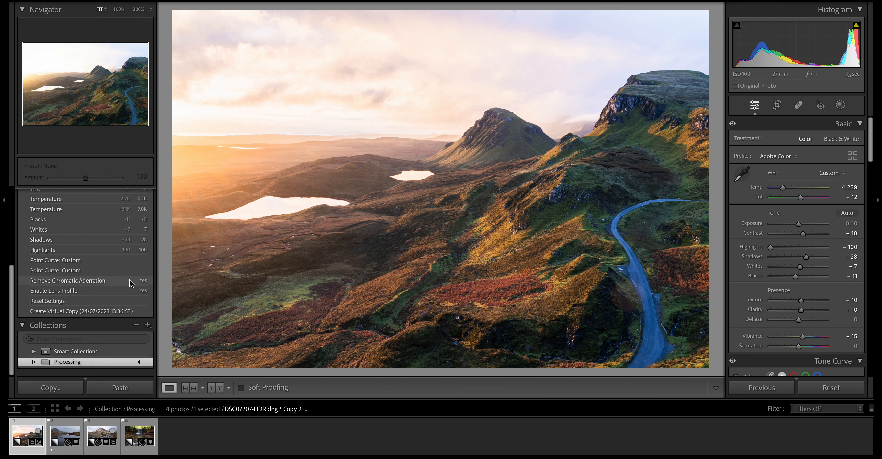
left_click(76, 304)
scroll(76, 305, "up", 5)
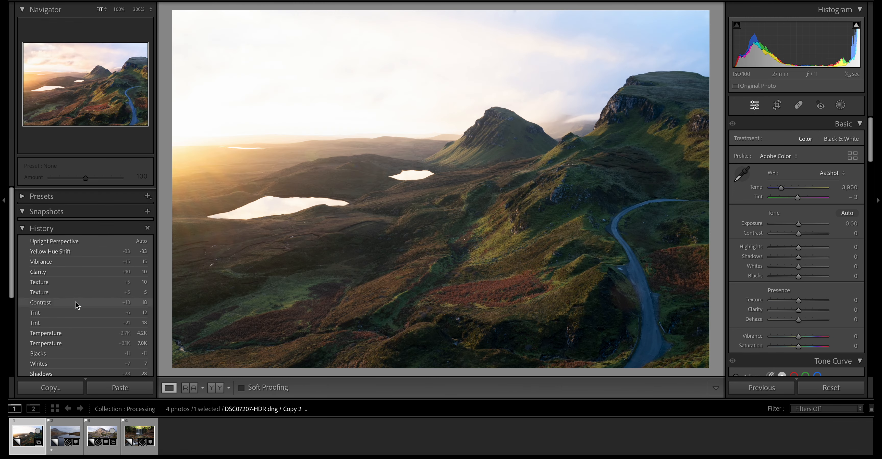
left_click(75, 240)
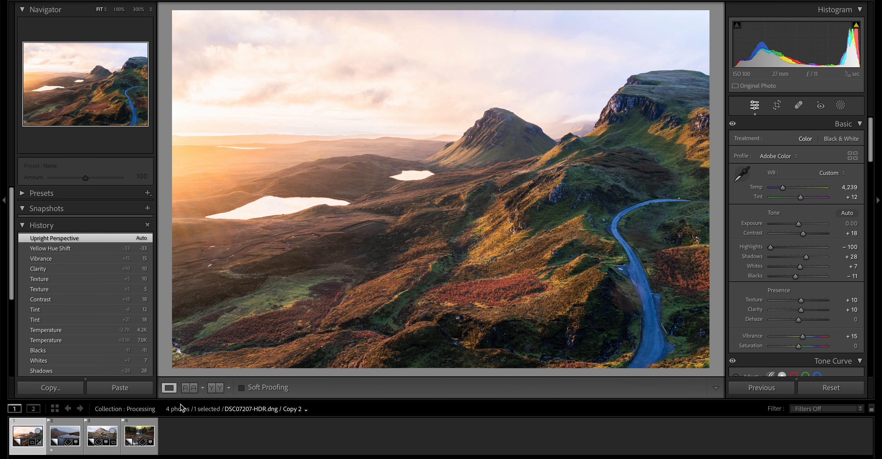
- Check the photo in the reference and side-by-side before/after views, and return to the single-photo view
left_click(191, 389)
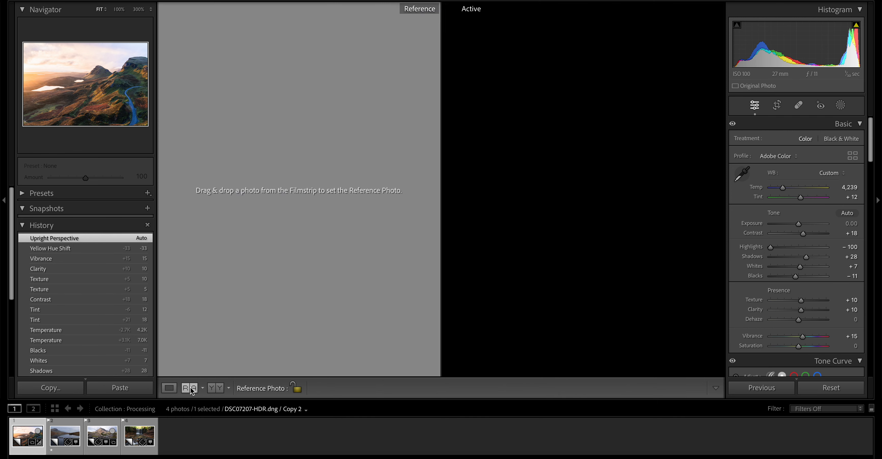
left_click(516, 195)
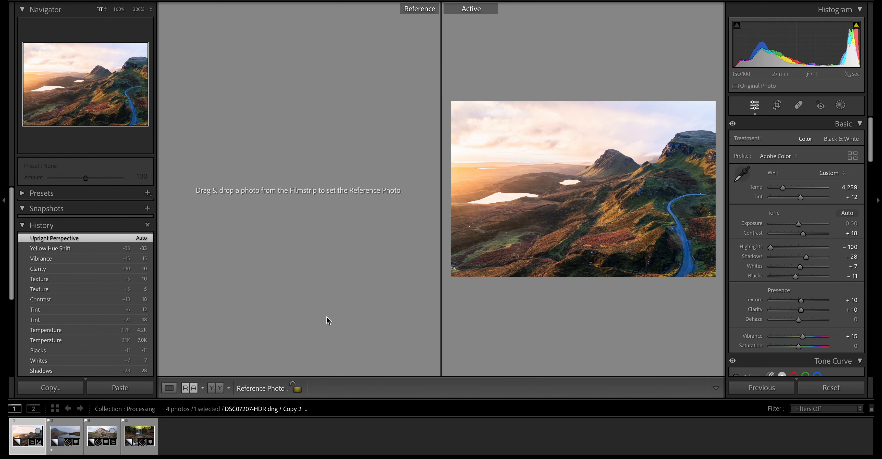
left_click(212, 389)
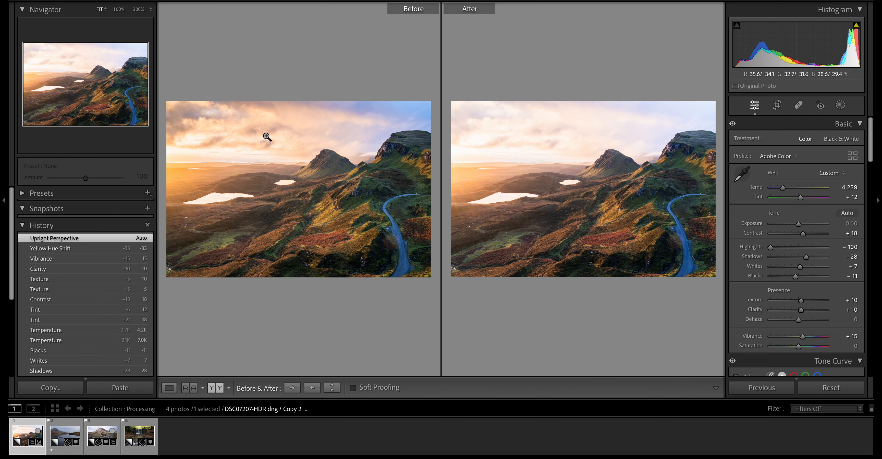
left_click(169, 388)
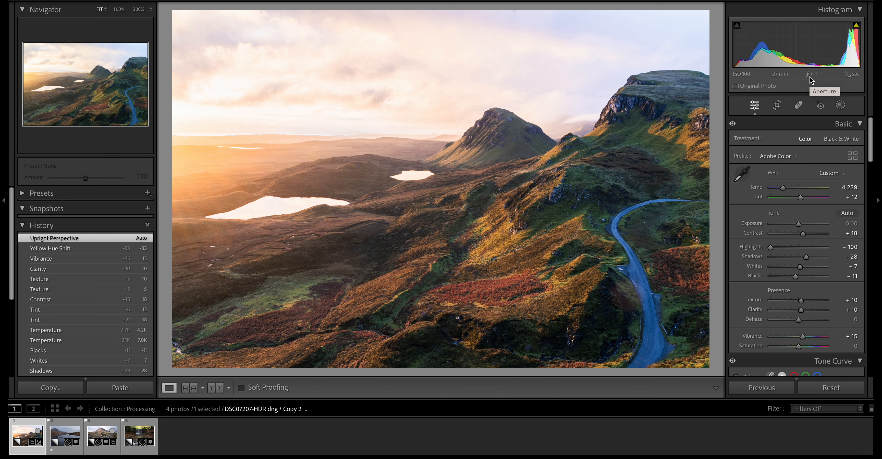
- Add a linear gradient mask running from the top edge of the sky down to the middle of the hillside
left_click(840, 105)
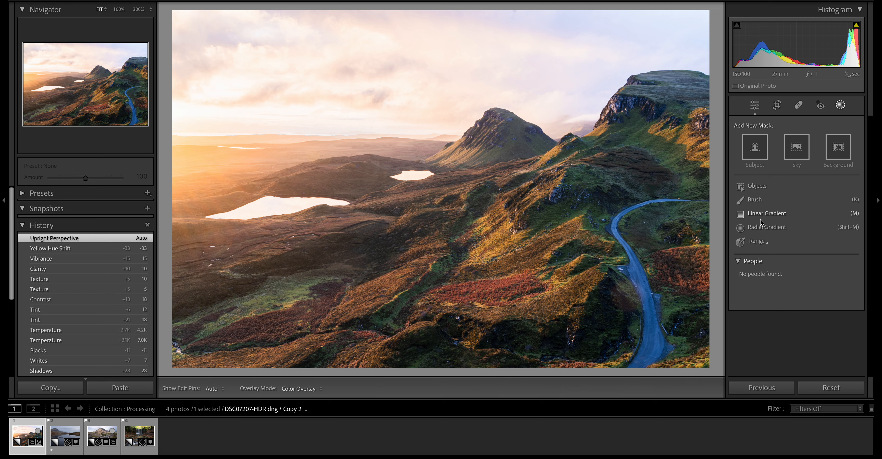
left_click(767, 214)
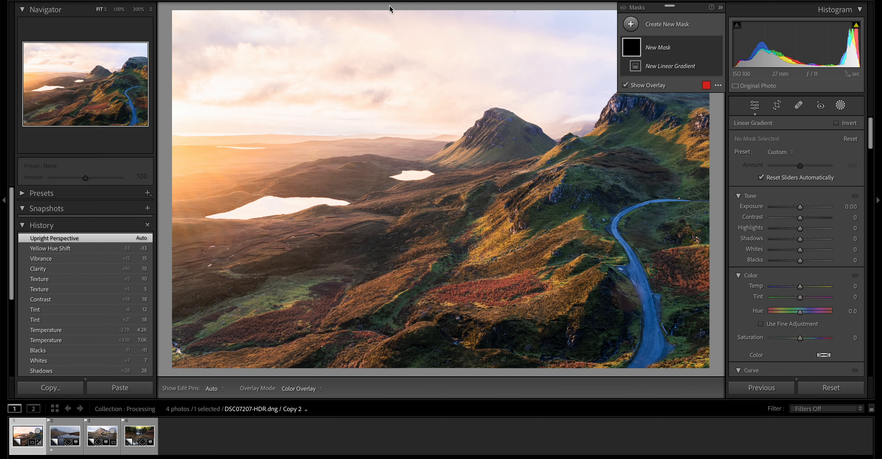
left_click_drag(390, 9, 403, 272)
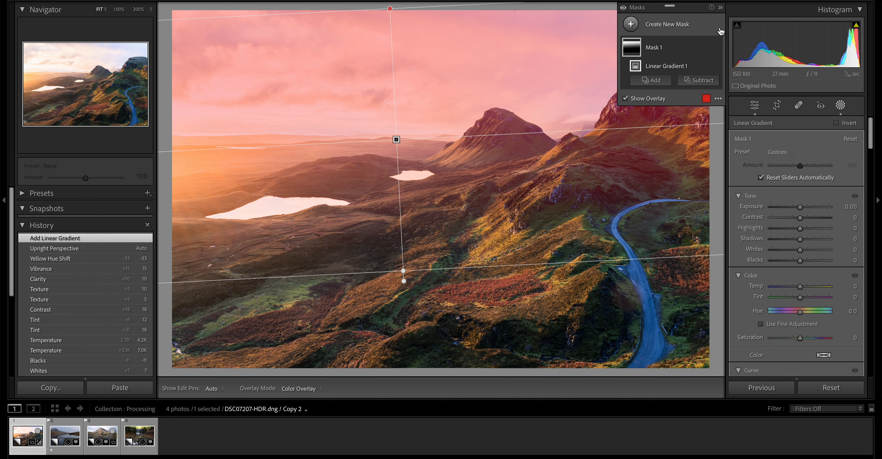
left_click(721, 9)
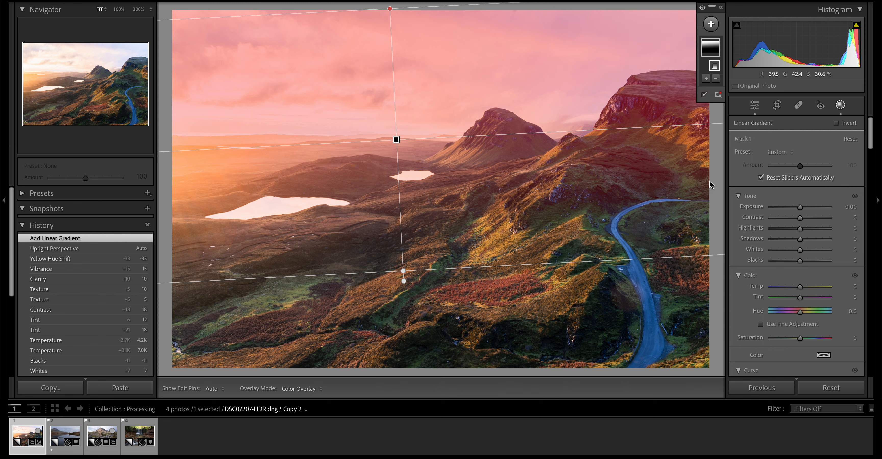
- Set the sky gradient's Highlights to −96, Exposure to −0.81, Contrast to 16 and Clarity to 15
left_click_drag(800, 228, 790, 211)
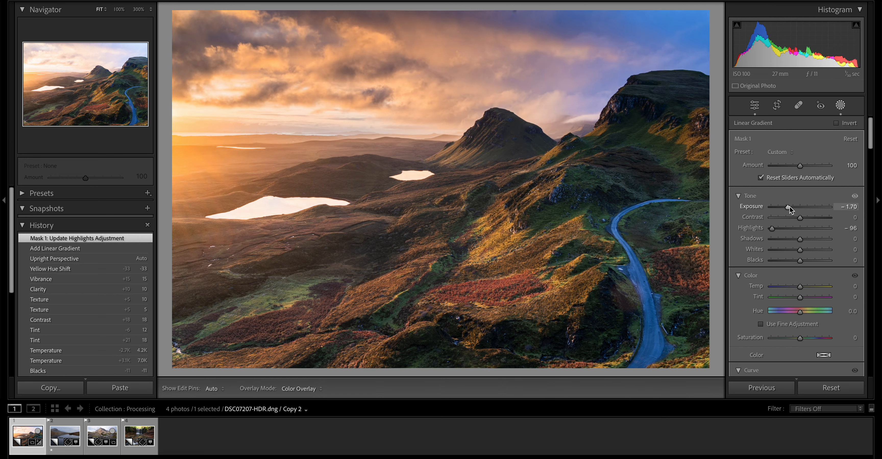
left_click_drag(789, 207, 805, 220)
scroll(798, 301, "down", 8)
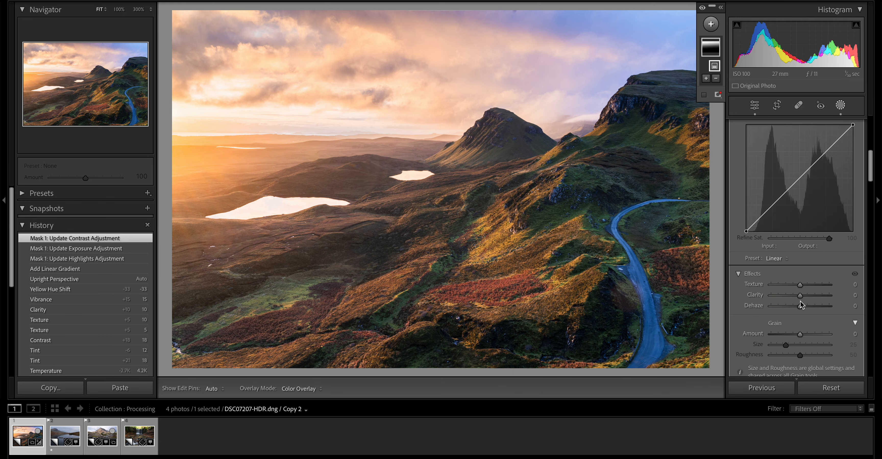
left_click_drag(801, 298, 805, 299)
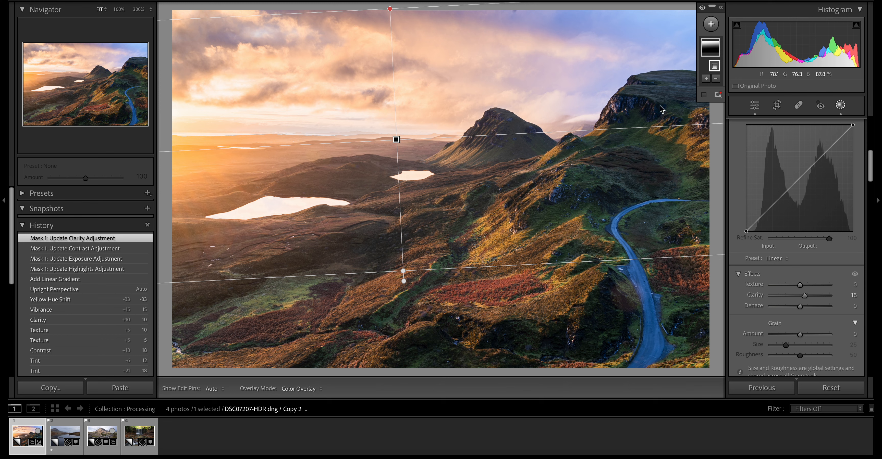
- Subtract the mountains and hillside from the sky gradient mask with a brush of size 9, feather 74 and flow 69
left_click(716, 80)
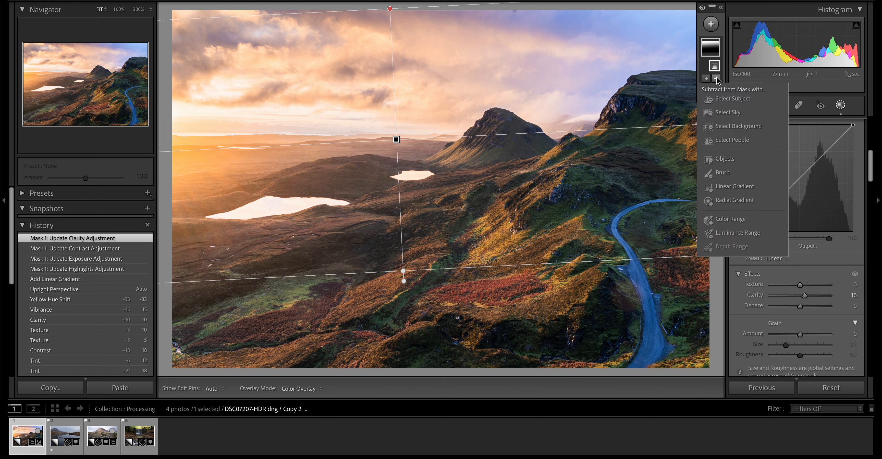
left_click(713, 26)
left_click(721, 10)
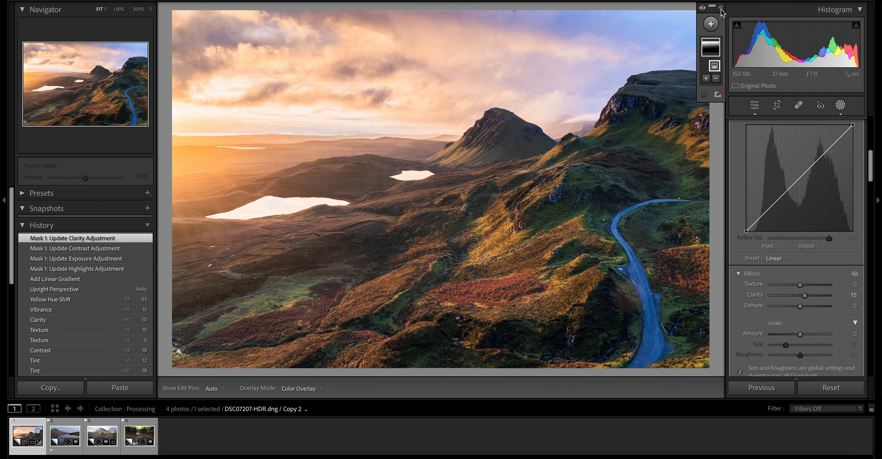
left_click(721, 9)
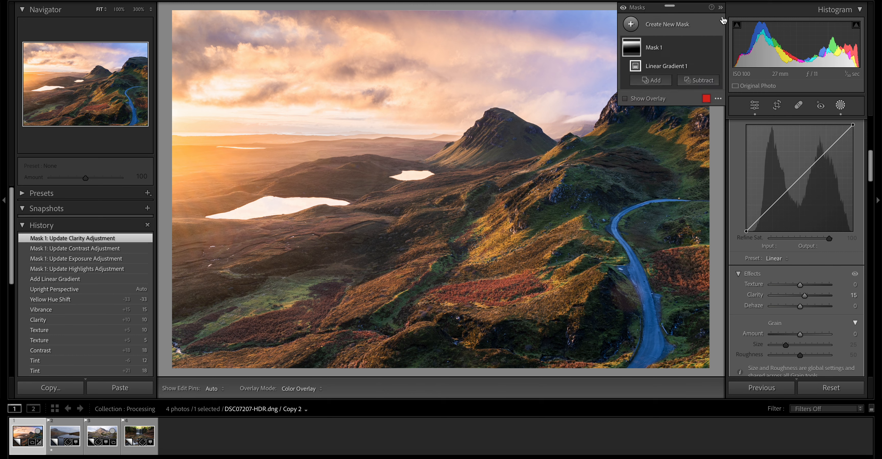
left_click(691, 82)
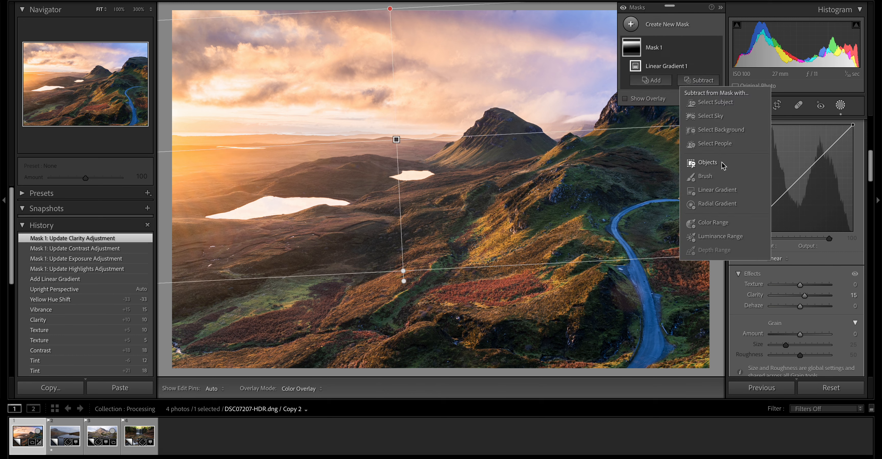
left_click(704, 176)
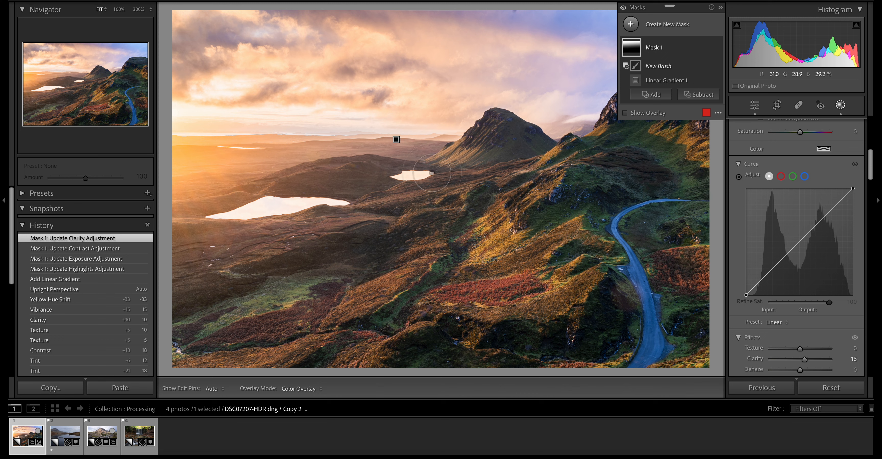
left_click(721, 8)
scroll(797, 206, "up", 15)
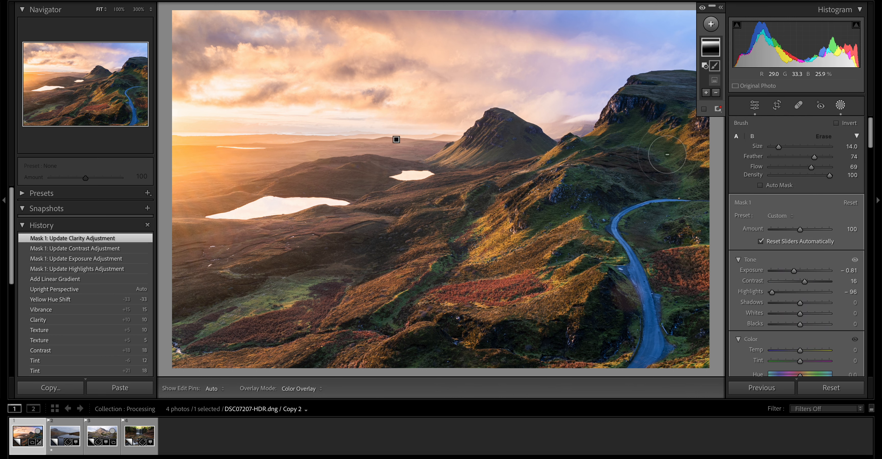
scroll(651, 147, "down", 5)
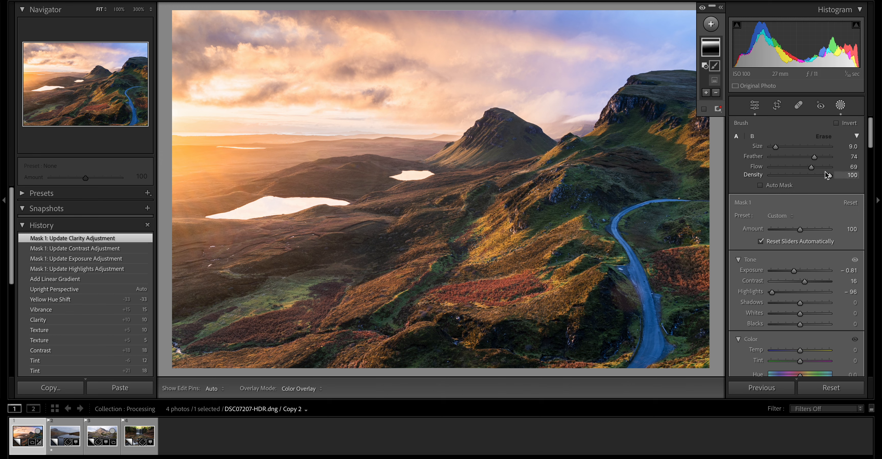
key("h")
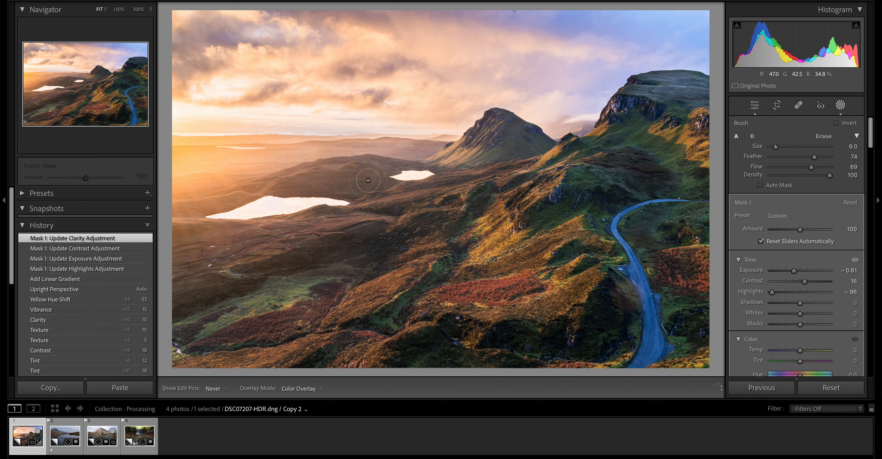
key("h")
left_click(660, 152)
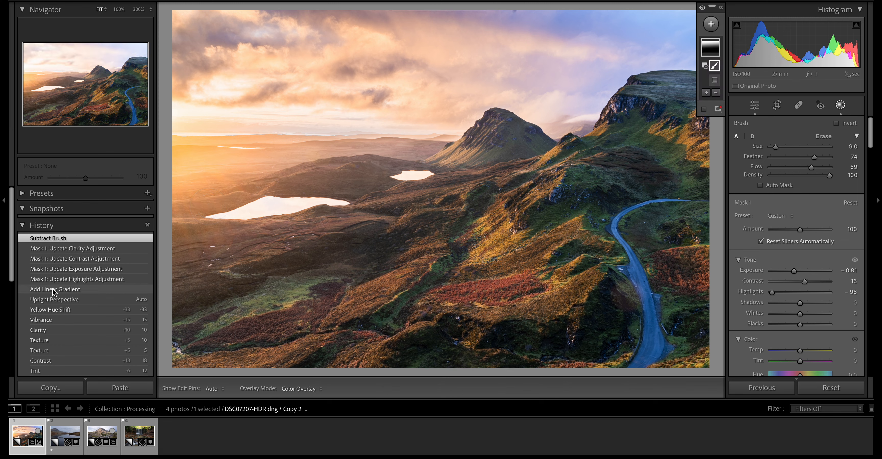
- Compare the Add Linear Gradient and mask Clarity history states with the latest Subtract Brush state
left_click(90, 297)
left_click(89, 292)
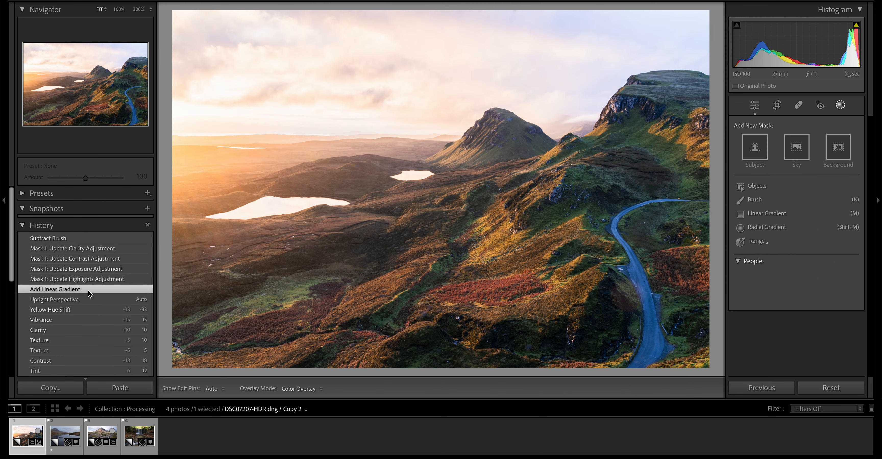
left_click(100, 259)
left_click(102, 251)
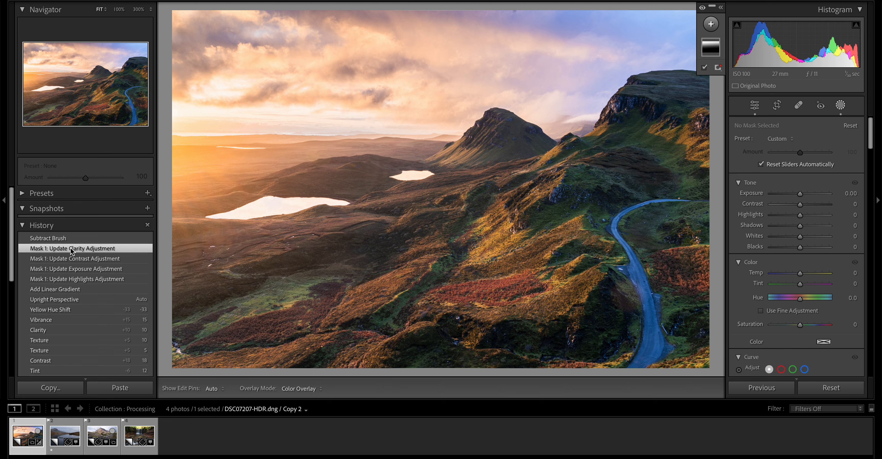
left_click(63, 239)
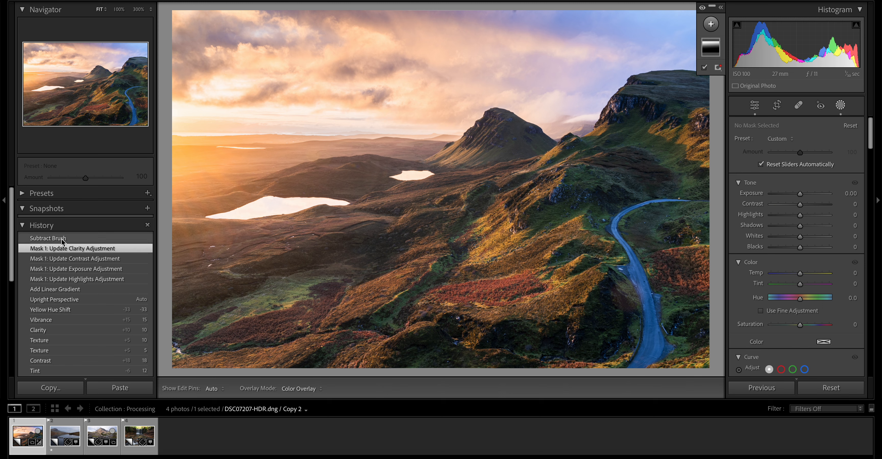
left_click(62, 247)
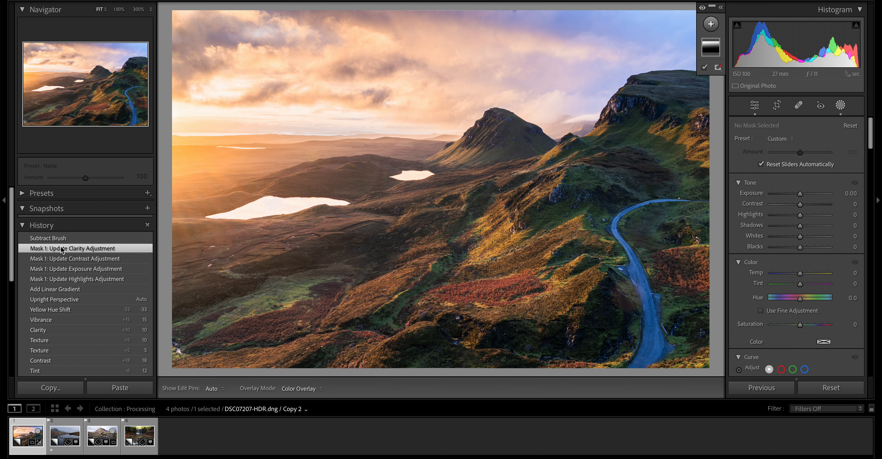
left_click(65, 239)
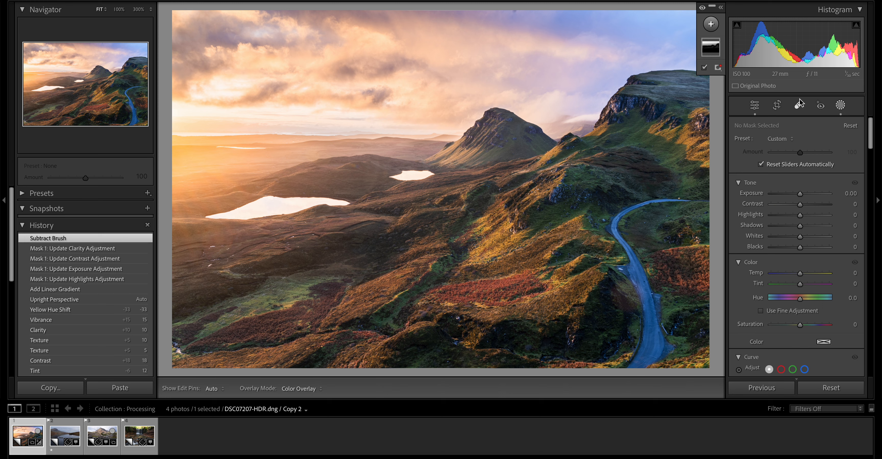
- Add a radial gradient mask as a large ellipse spanning nearly the whole photo and center it on the frame
left_click(840, 106)
left_click(840, 106)
left_click(711, 25)
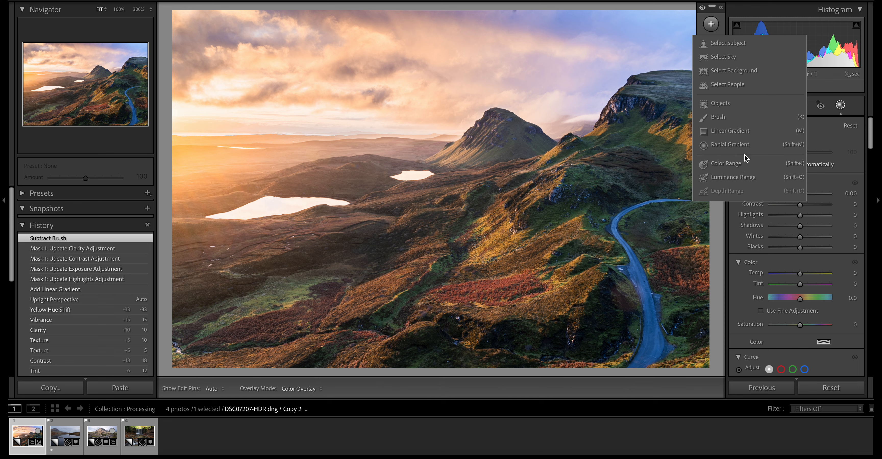
left_click(746, 145)
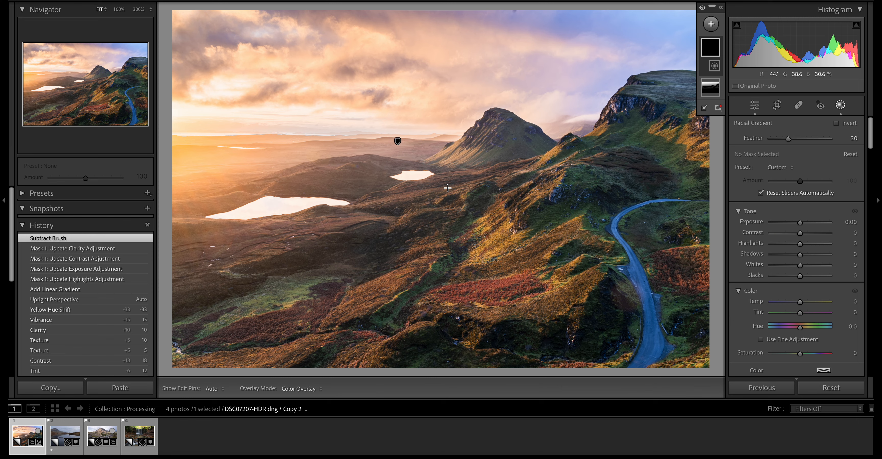
left_click_drag(451, 181, 725, 353)
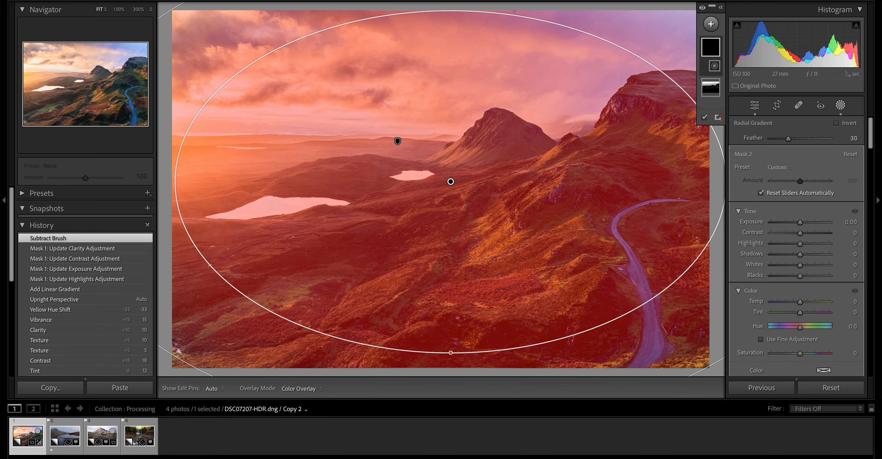
mouse_move(449, 187)
left_mouse_down()
mouse_move(431, 198)
mouse_move(440, 193)
left_mouse_up()
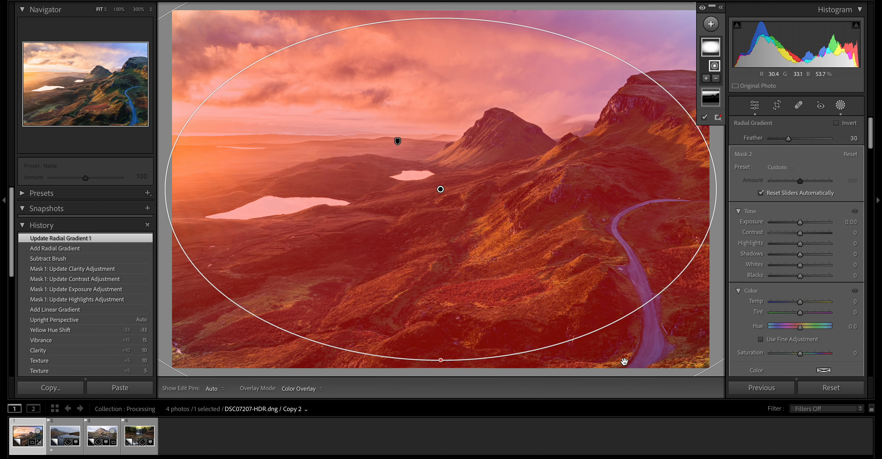
left_click_drag(444, 191, 442, 187)
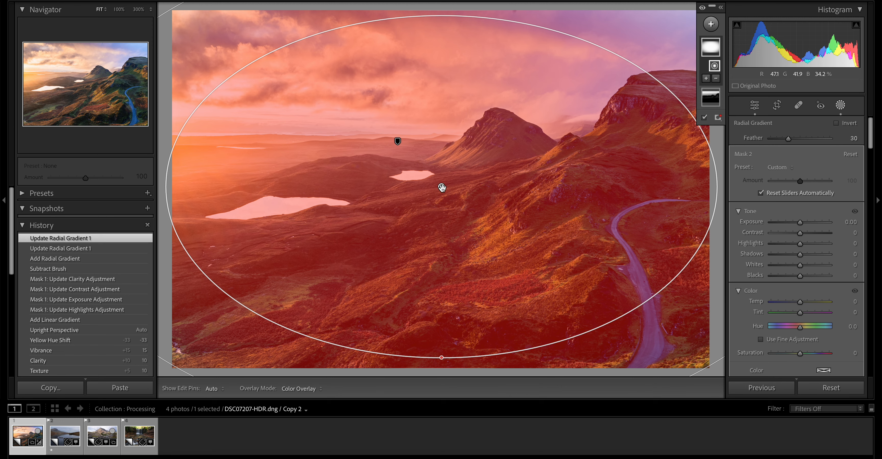
- Invert the radial gradient and set its Exposure to −0.87 to darken the photo's corners as a vignette
right_click(442, 188)
left_click(455, 205)
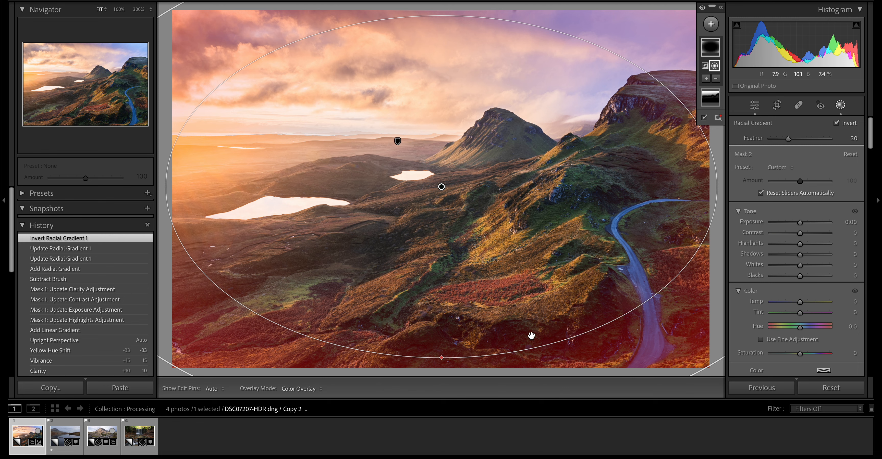
left_click_drag(800, 222, 775, 223)
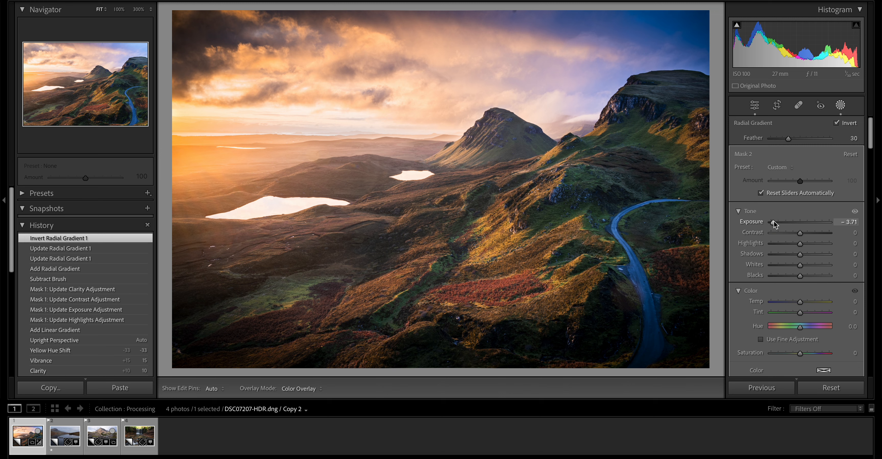
left_click_drag(775, 224, 794, 222)
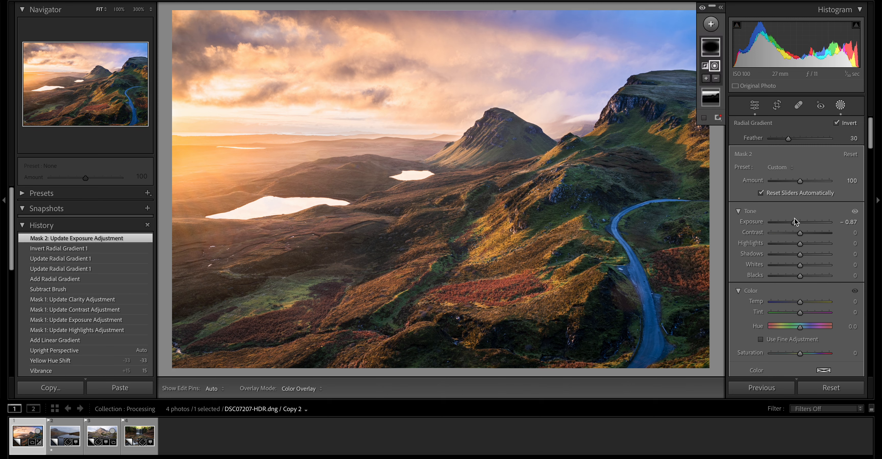
- Compare the Subtract Brush history state with the latest Mask 2 Exposure adjustment
left_click(841, 106)
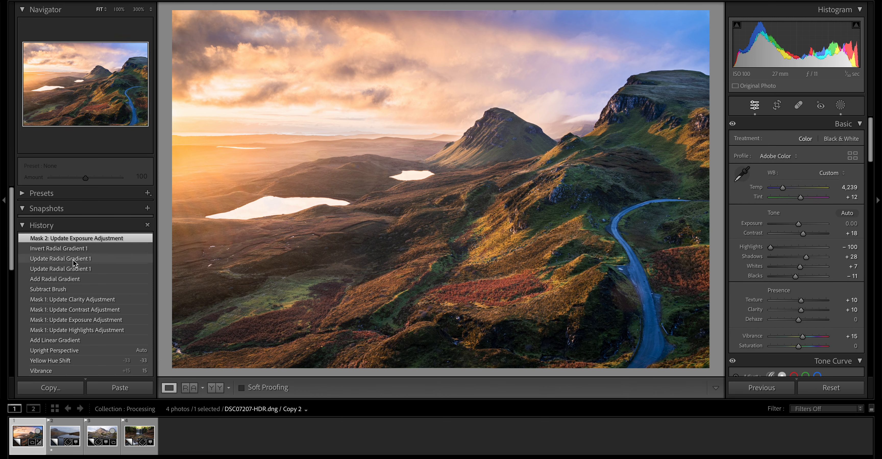
left_click(62, 290)
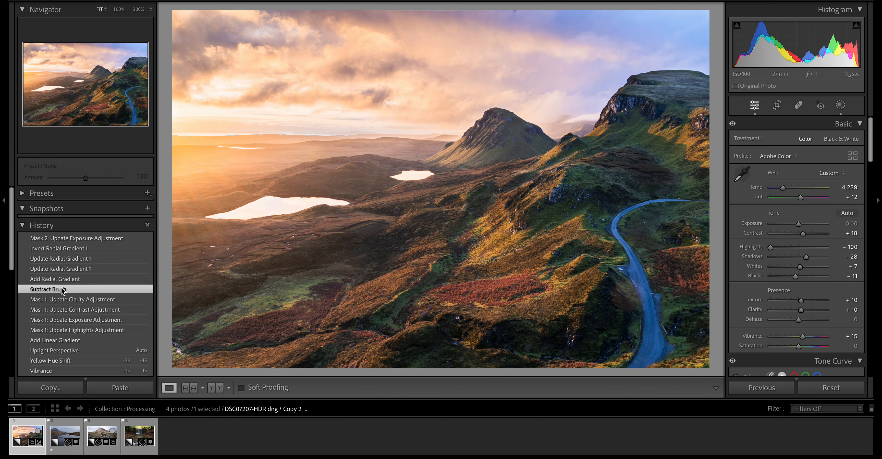
left_click(74, 240)
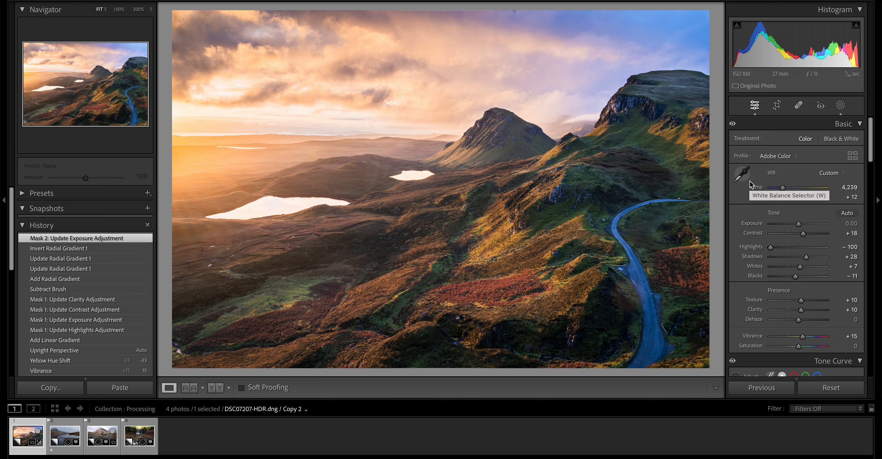
- Inspect the dark spot at the sky's top edge at 100% with the spot removal tool active
left_click(799, 106)
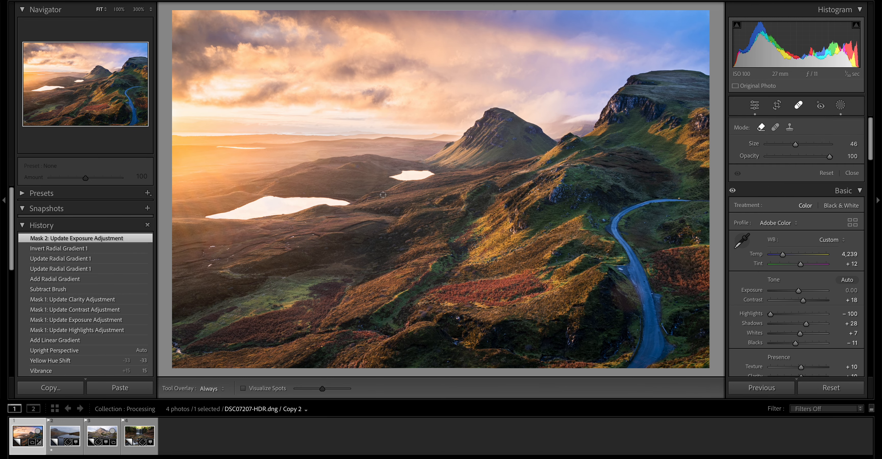
left_click(519, 16)
left_click_drag(515, 35, 515, 64)
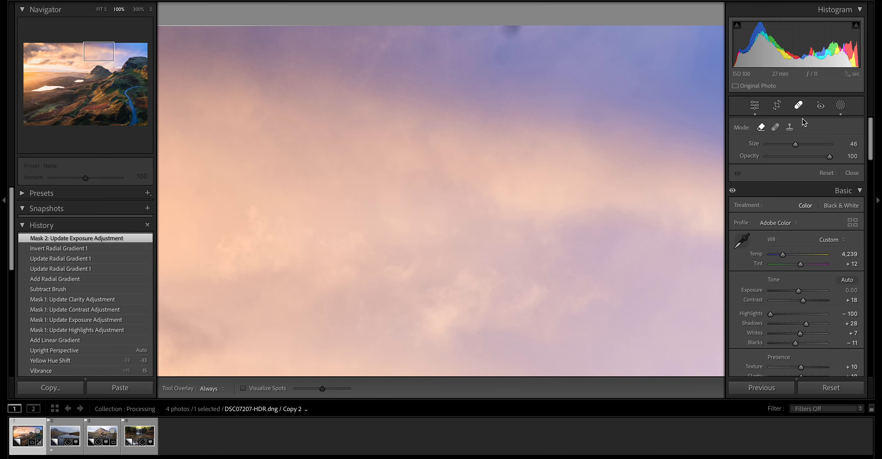
left_click(798, 105)
left_click(705, 56)
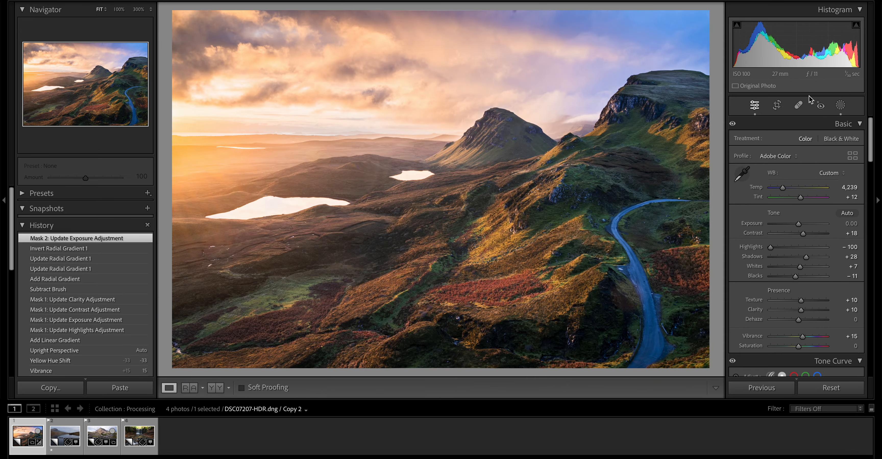
key("z")
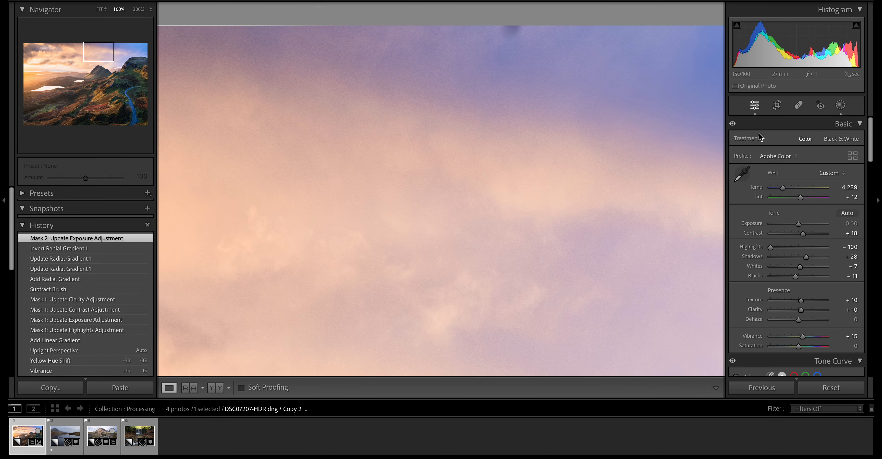
left_click(799, 106)
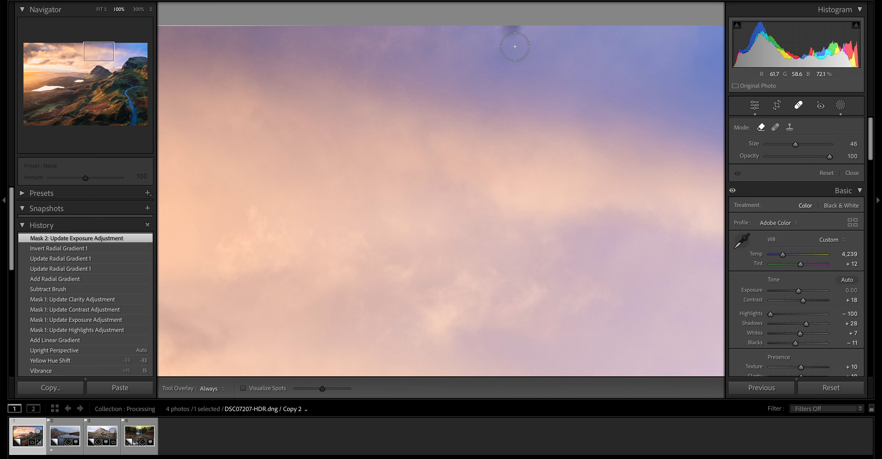
- Try to crop the photo slightly tighter from its upper-left corner to exclude the dark spot
left_click(774, 103)
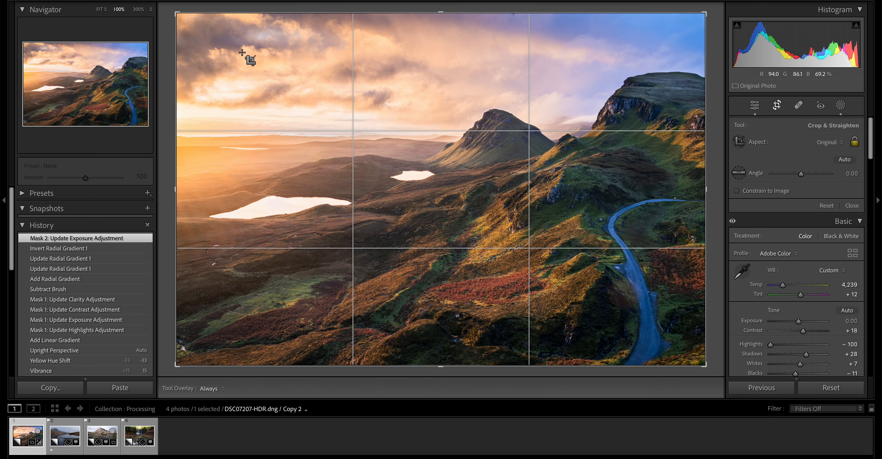
left_click_drag(176, 14, 187, 21)
left_click(776, 107)
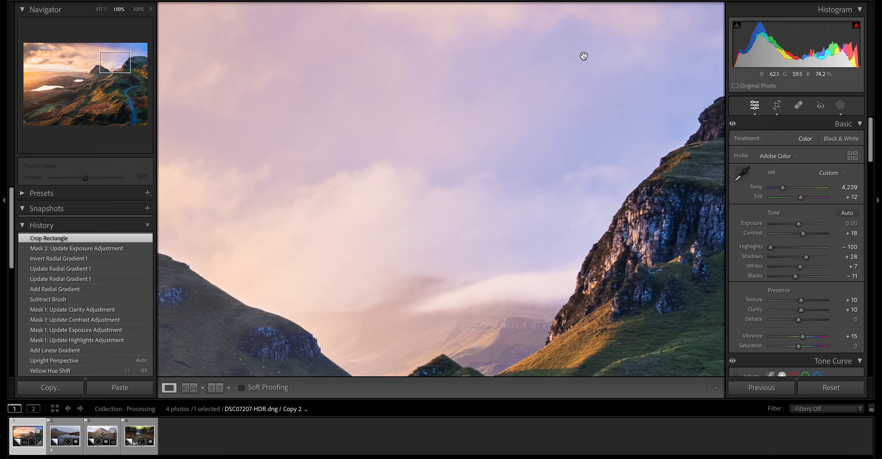
- Examine the cropped sky at 100% along its upper edge, and undo the crop
left_click(581, 30)
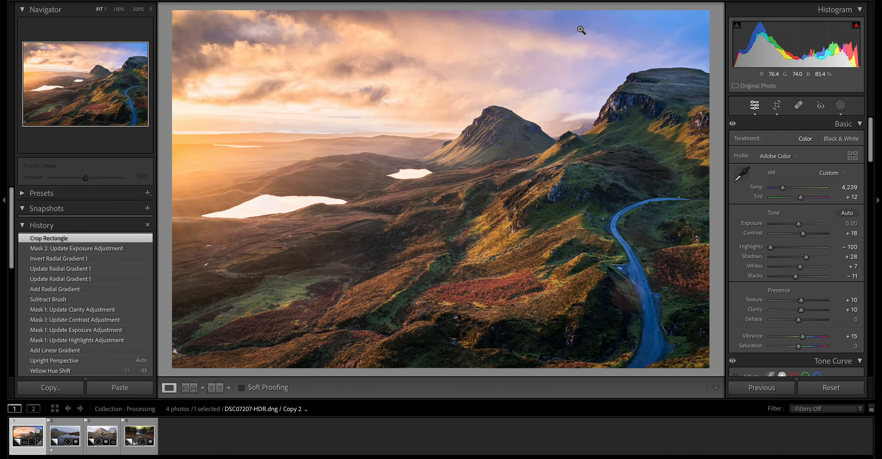
left_click(581, 30)
left_click(581, 30)
left_click(581, 31)
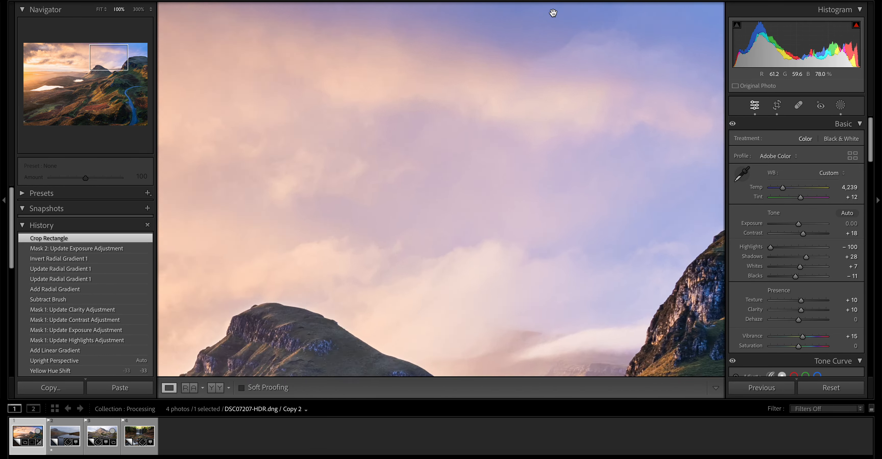
left_click_drag(561, 19, 397, 131)
left_click_drag(475, 140, 721, 125)
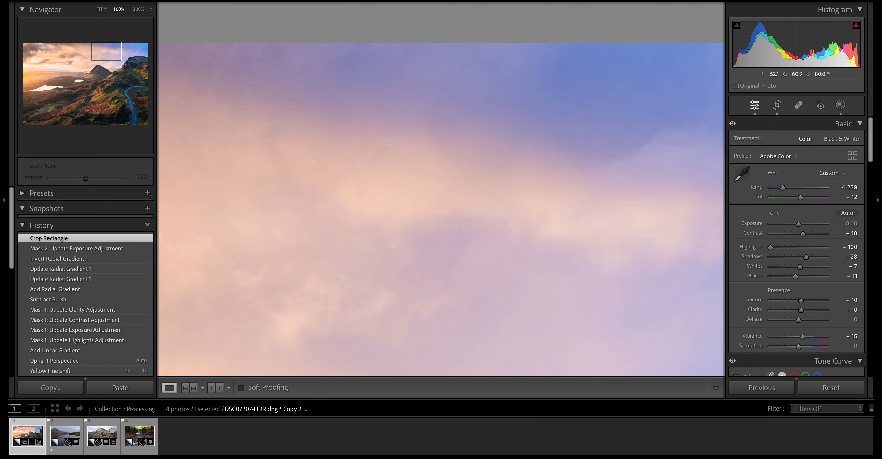
left_click_drag(327, 94, 697, 145)
left_click_drag(318, 148, 212, 136)
left_click(455, 107)
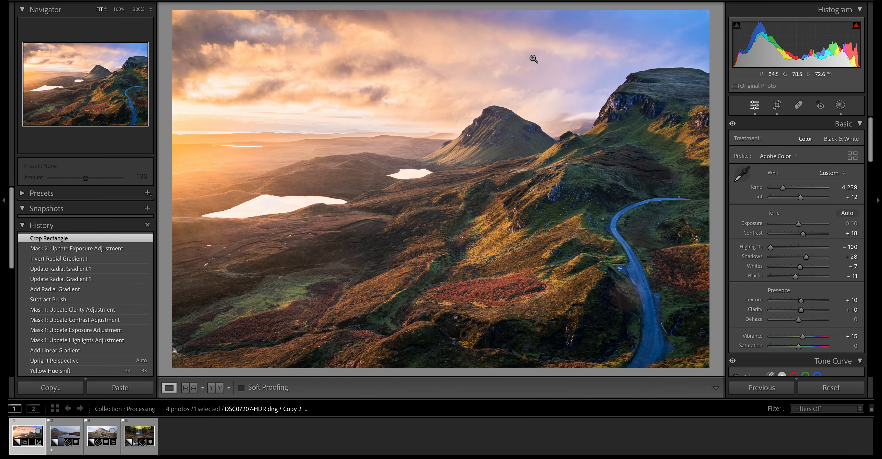
key("ctrl+z")
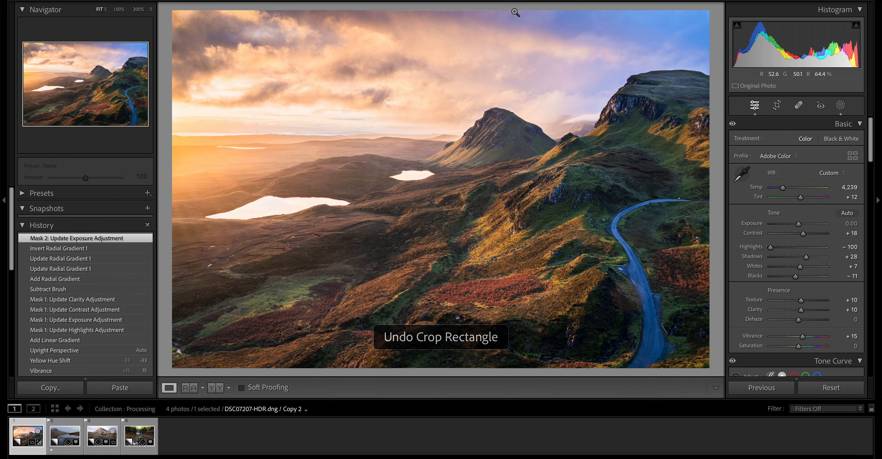
- Turn on Visualize Spots over the dark spot at the sky's top edge and set the removal brush size to 62
left_click(514, 12)
left_click(797, 106)
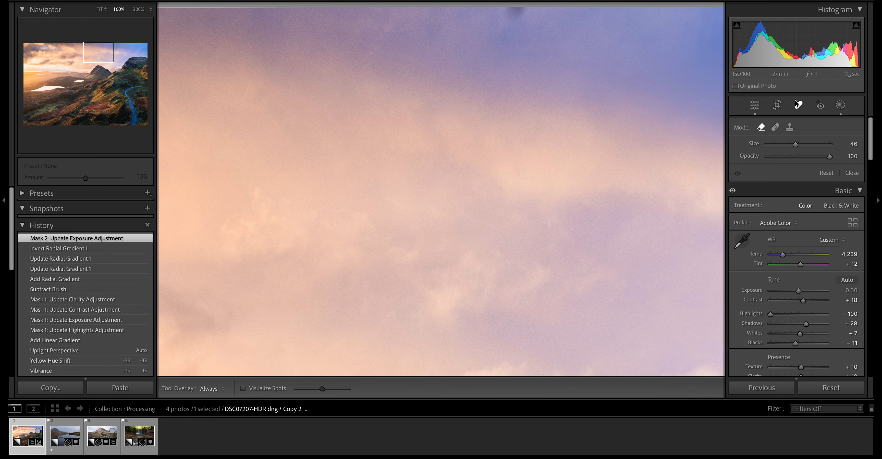
left_click(274, 390)
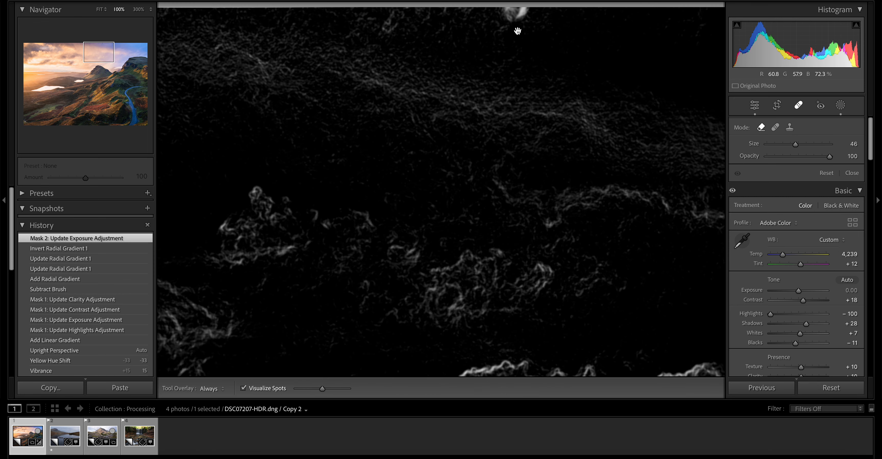
left_click_drag(512, 27, 504, 68)
scroll(508, 55, "up", 3)
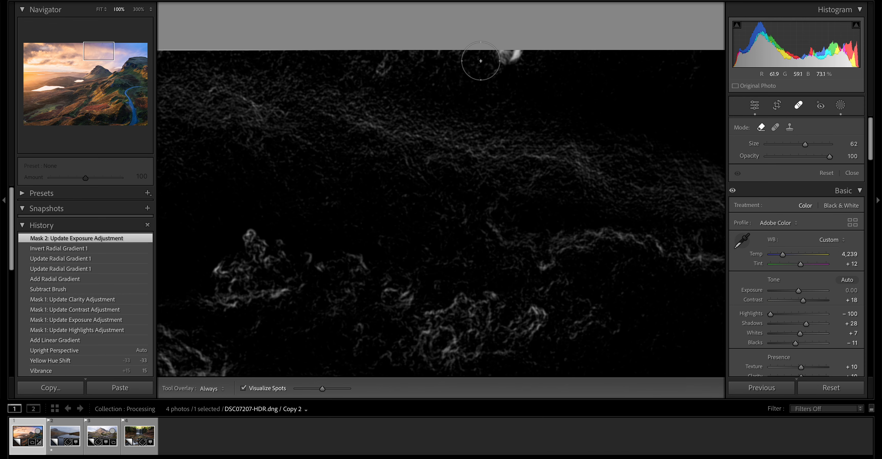
- Set the photo's Dehaze to +100 to exaggerate spots in the sky
left_click(798, 105)
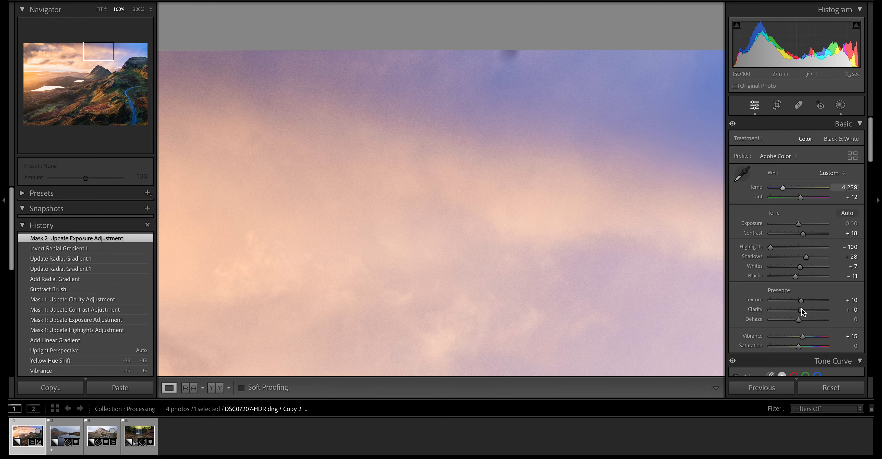
scroll(801, 313, "down", 5)
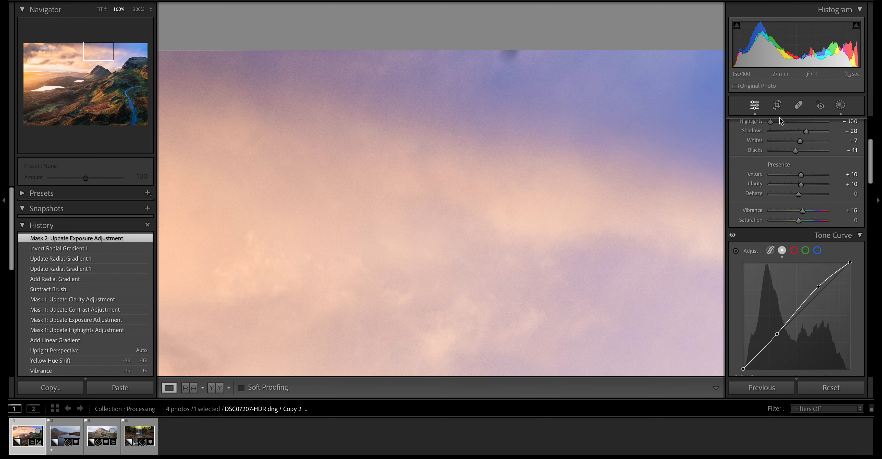
left_click(799, 106)
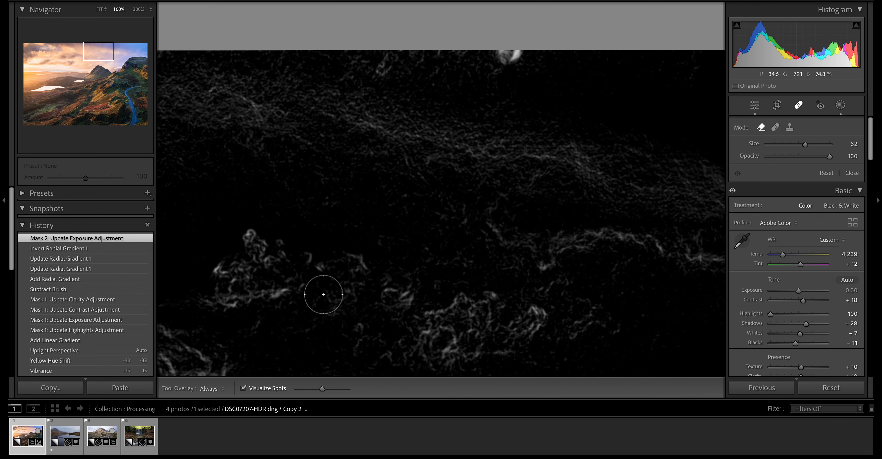
left_click(797, 106)
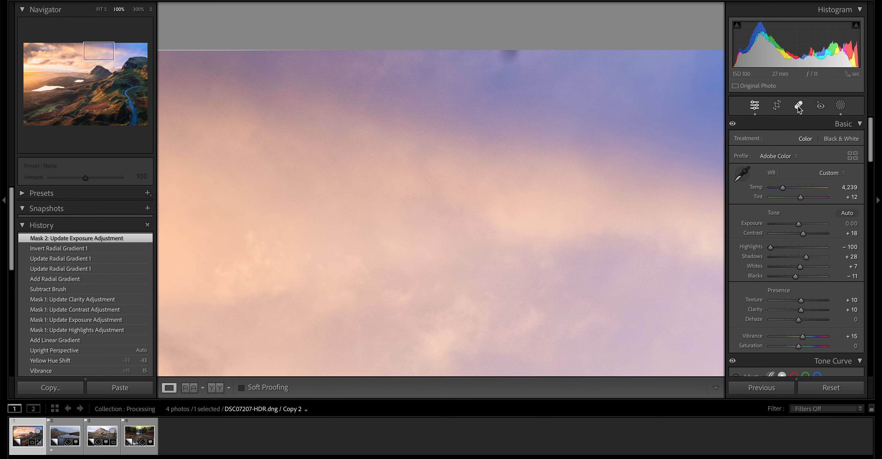
left_click(798, 106)
left_click(798, 107)
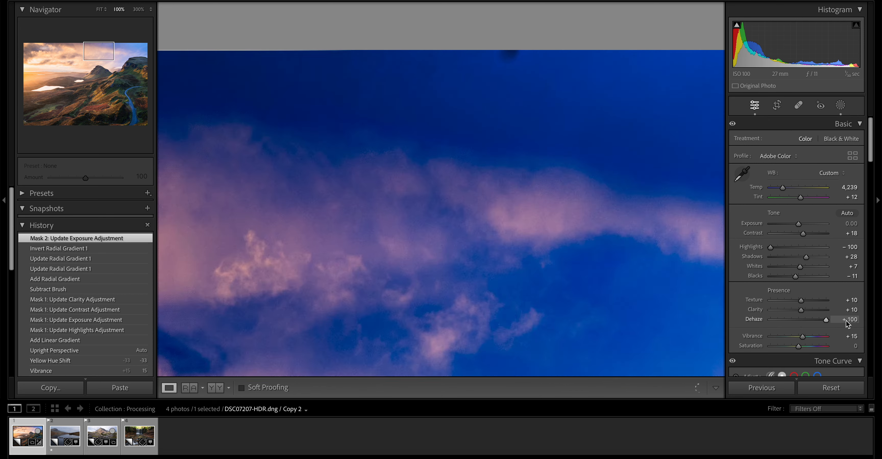
left_click_drag(798, 320, 844, 321)
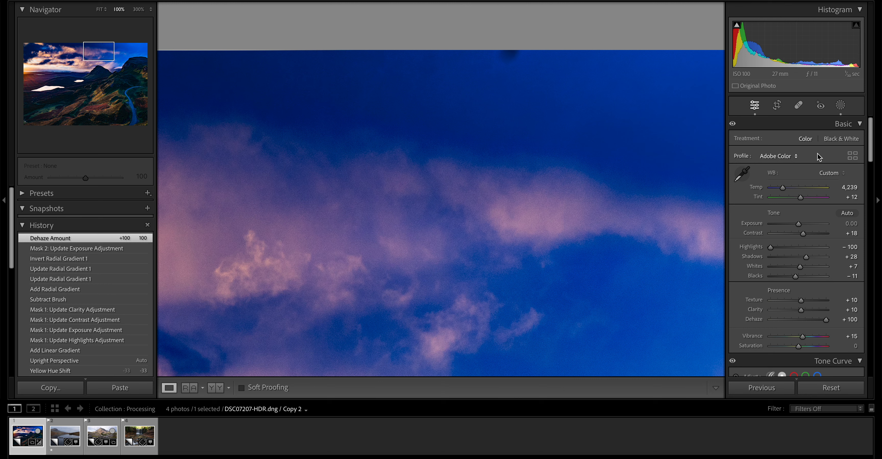
- Remove the dust spot at the sky's top edge with the Remove tool in the Visualize Spots view
left_click(799, 105)
key("a")
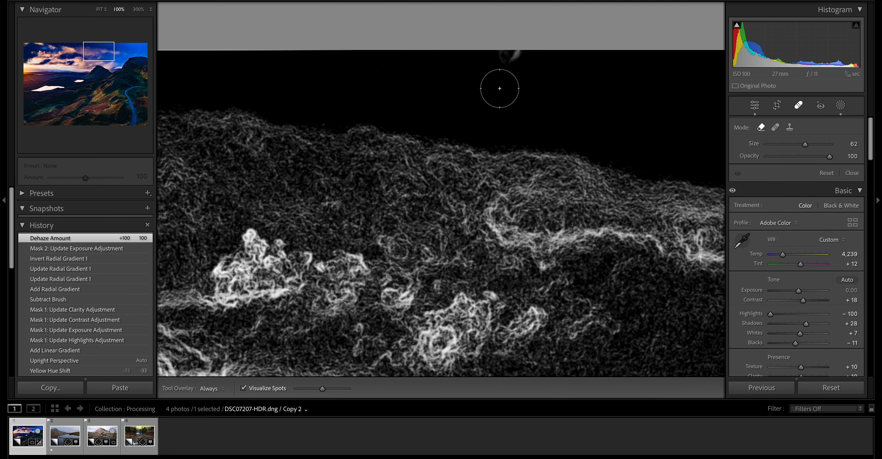
left_click(510, 54)
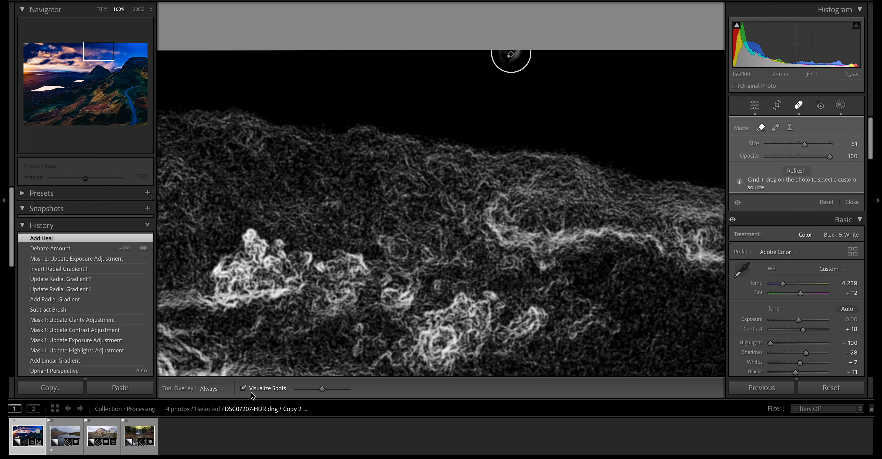
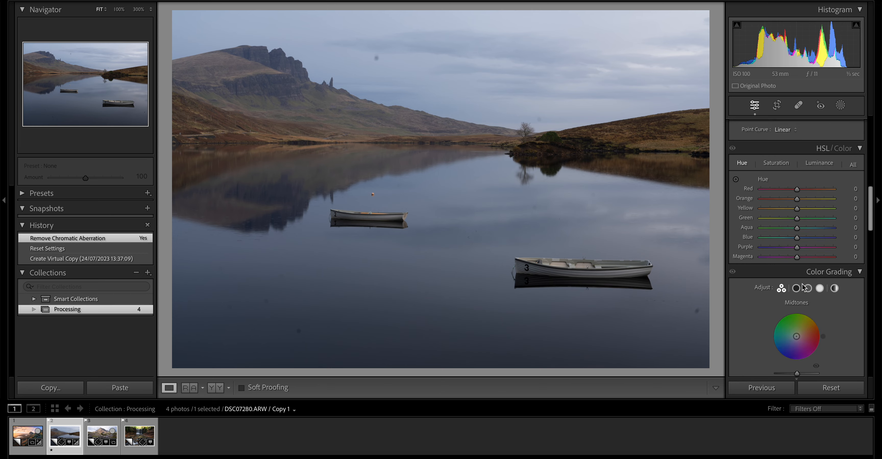
- Shape the lake photo's point curve into an S, lifting the highlights and placing the shadow point at input 76, output 69
scroll(803, 287, "down", 5)
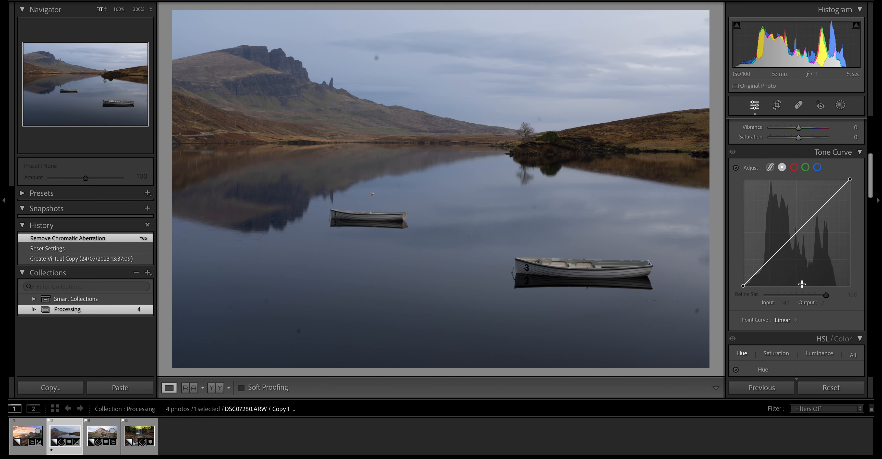
left_click_drag(811, 238, 814, 233)
left_click_drag(776, 280, 776, 287)
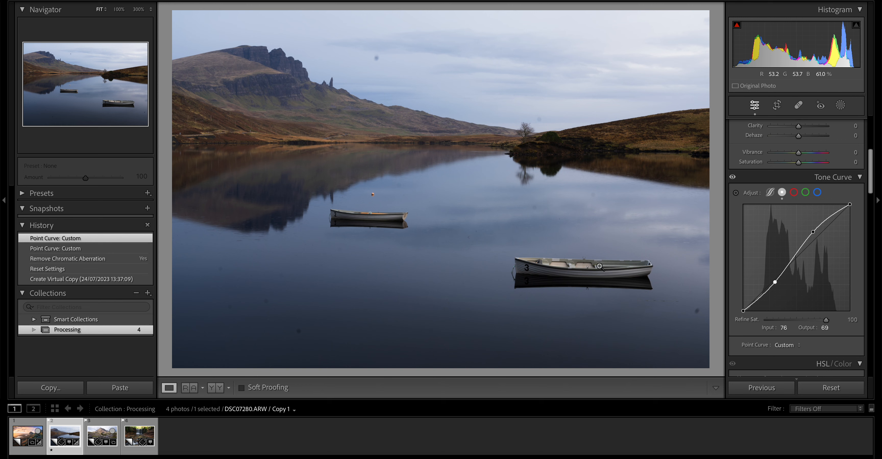
- Set the photo's Highlights to -100, Shadows to +75, Whites to +49 and Blacks to +4
scroll(776, 321, "up", 8)
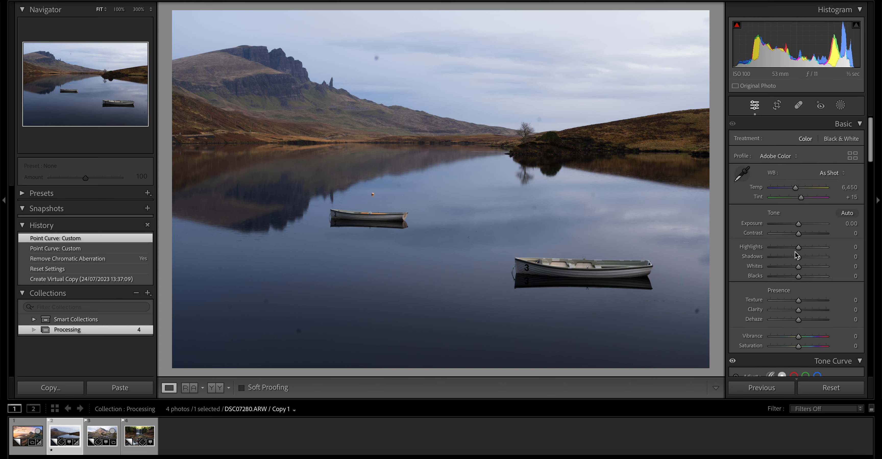
left_click_drag(798, 251, 770, 251)
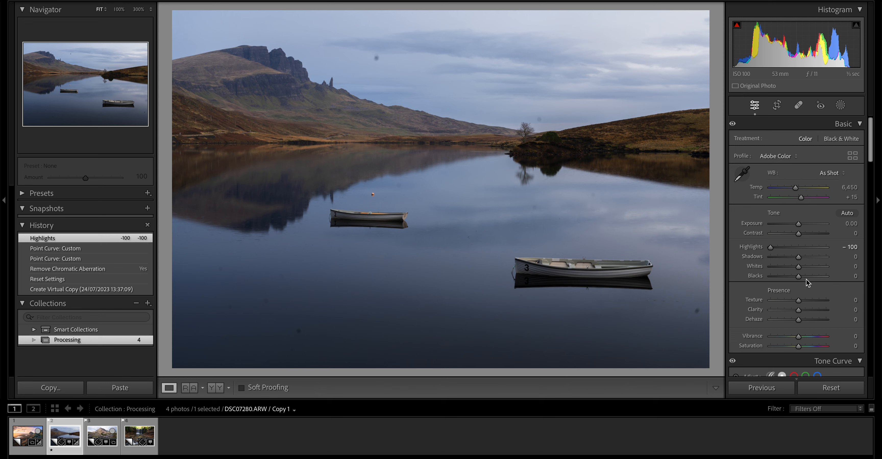
left_click_drag(814, 260, 819, 259)
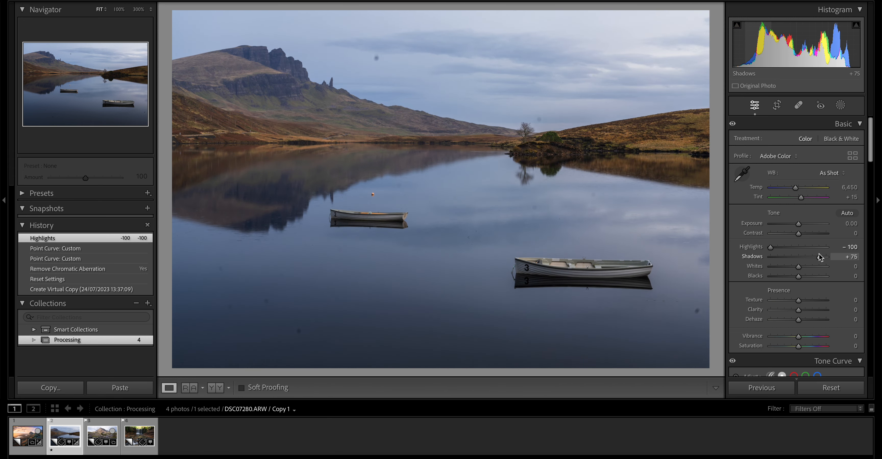
left_click_drag(799, 270, 814, 271)
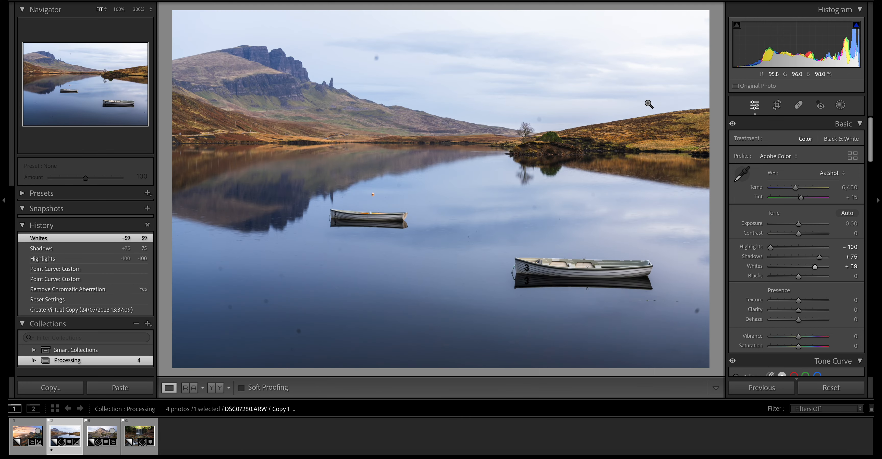
left_click_drag(815, 267, 813, 267)
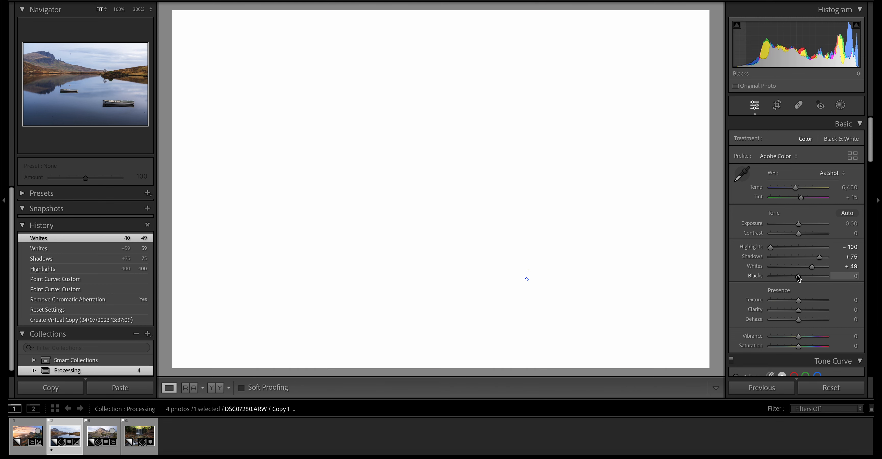
left_click_drag(799, 278, 799, 278)
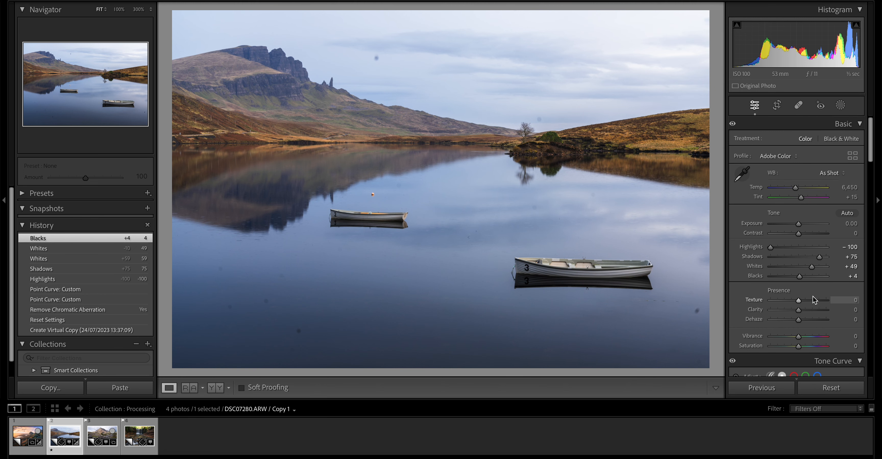
- Set the white balance to Temp 7,040 and Tint +21, comparing each change with the previous history state
left_click_drag(796, 189, 798, 190)
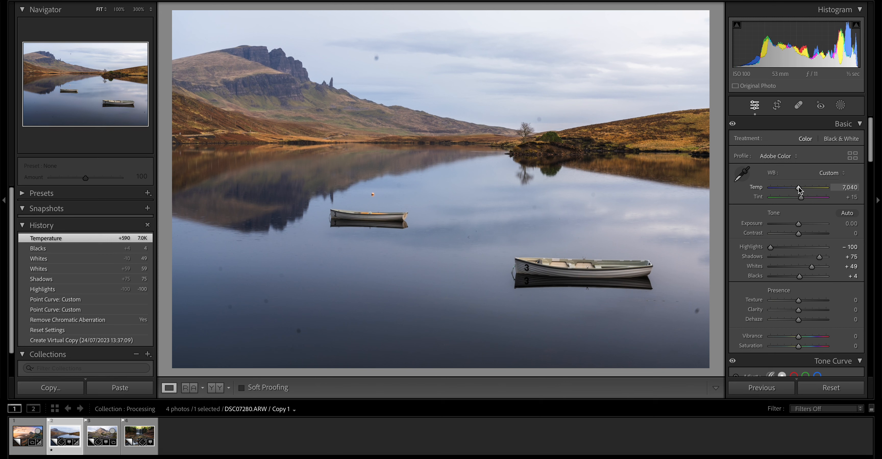
left_click(66, 253)
left_click(76, 239)
left_click_drag(803, 201, 804, 203)
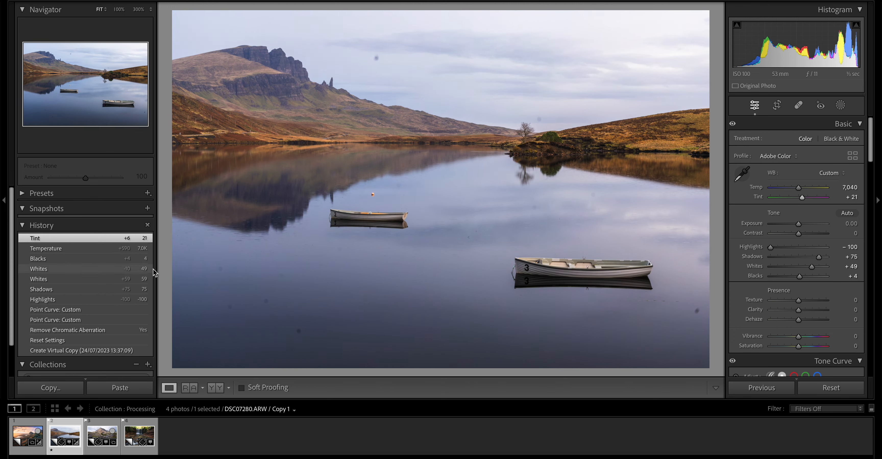
left_click(101, 253)
left_click(96, 240)
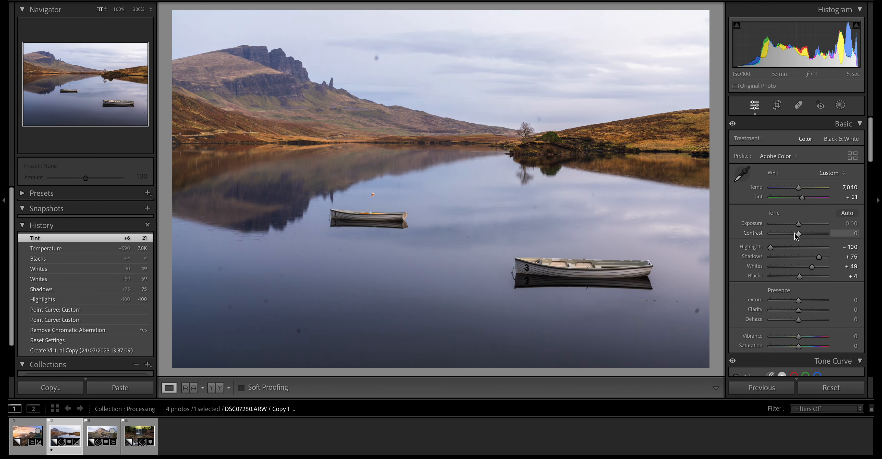
- Set the photo's Contrast to +11, Texture to +8 and Clarity to +6
left_click_drag(799, 236, 801, 236)
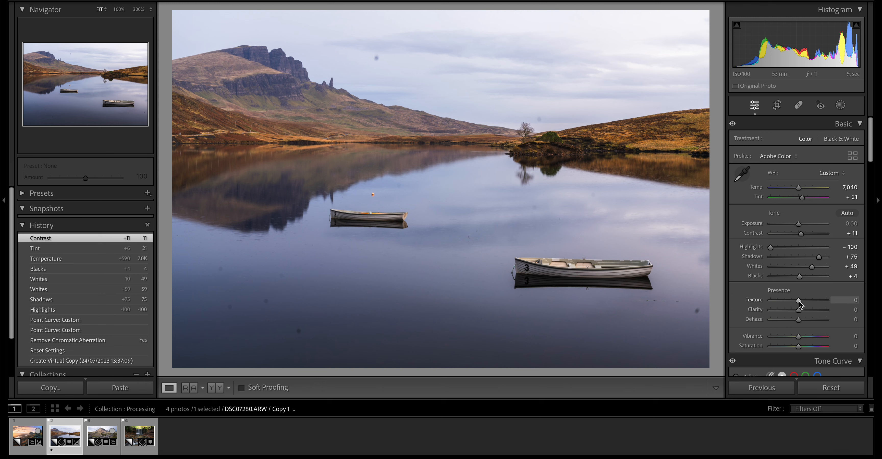
left_click_drag(801, 301, 801, 313)
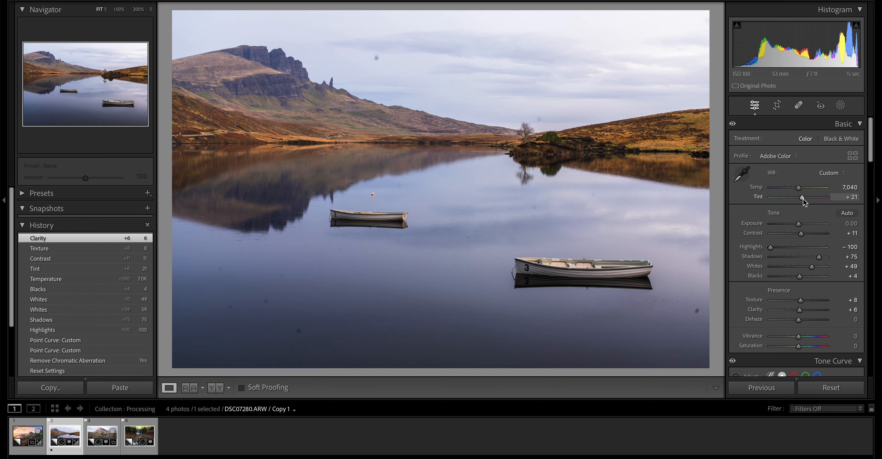
- Set the photo's Tint to +19 and Vibrance to +15
left_click_drag(803, 201, 804, 203)
scroll(799, 275, "down", 3)
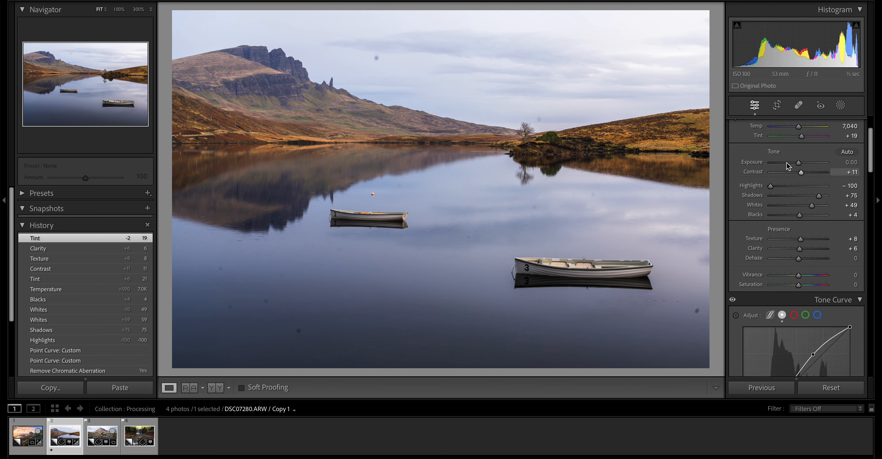
scroll(782, 257, "down", 2)
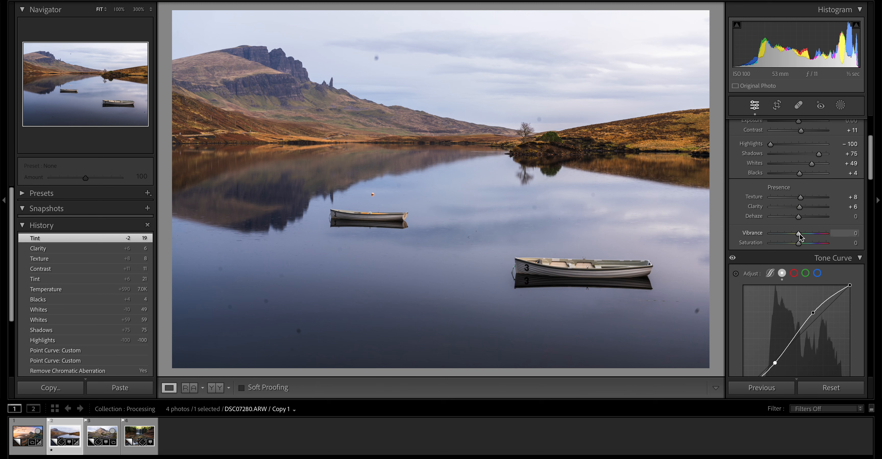
left_click_drag(799, 236, 804, 236)
- Shift the Yellow hue to -8 in the photo's HSL adjustments
scroll(815, 291, "down", 8)
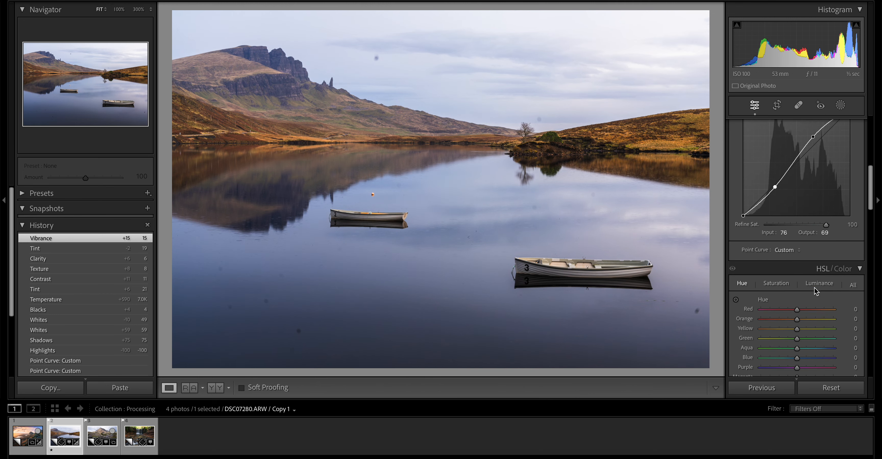
scroll(816, 290, "down", 4)
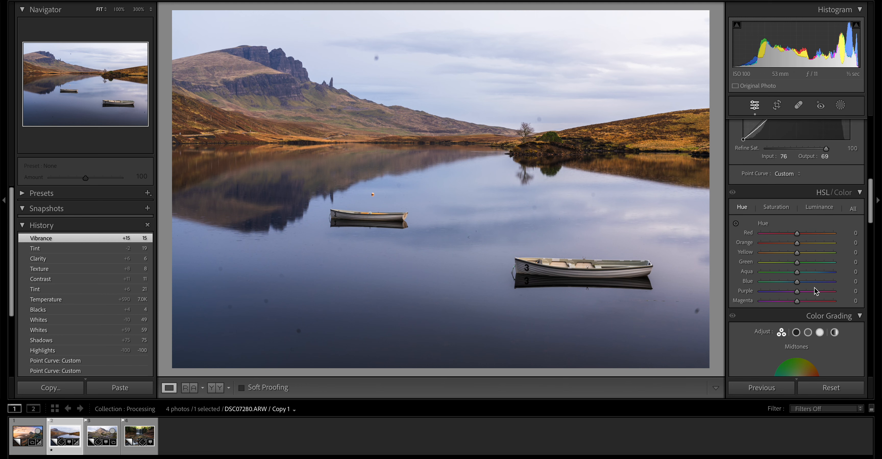
scroll(815, 291, "up", 1)
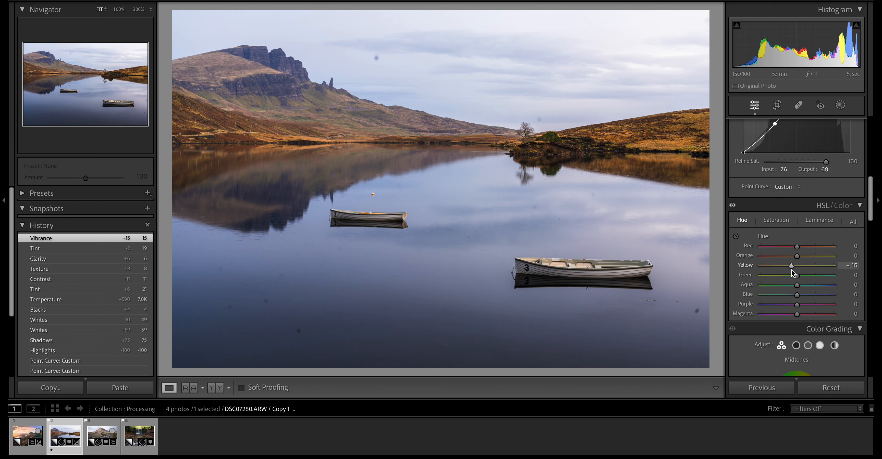
mouse_move(791, 271)
left_mouse_down()
mouse_move(747, 272)
mouse_move(795, 273)
left_mouse_up()
left_click_drag(794, 268, 795, 271)
- Apply the Auto Upright correction and check the uncropped composition with the crop overlay
scroll(788, 277, "down", 5)
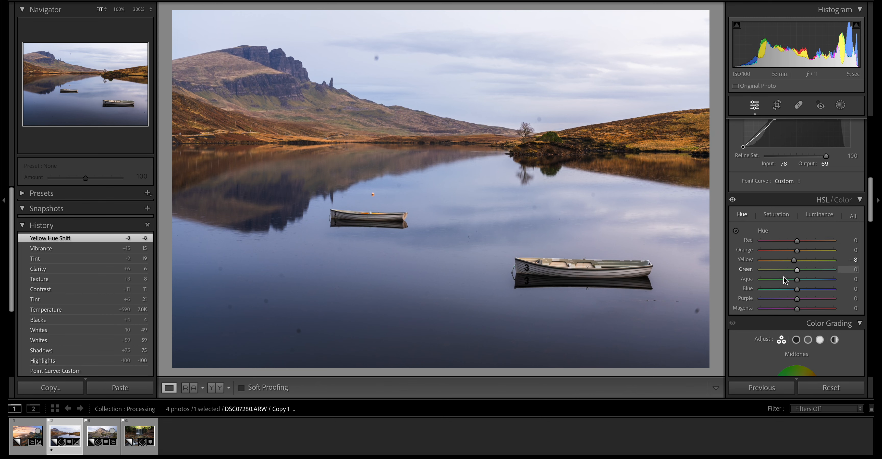
scroll(785, 280, "down", 20)
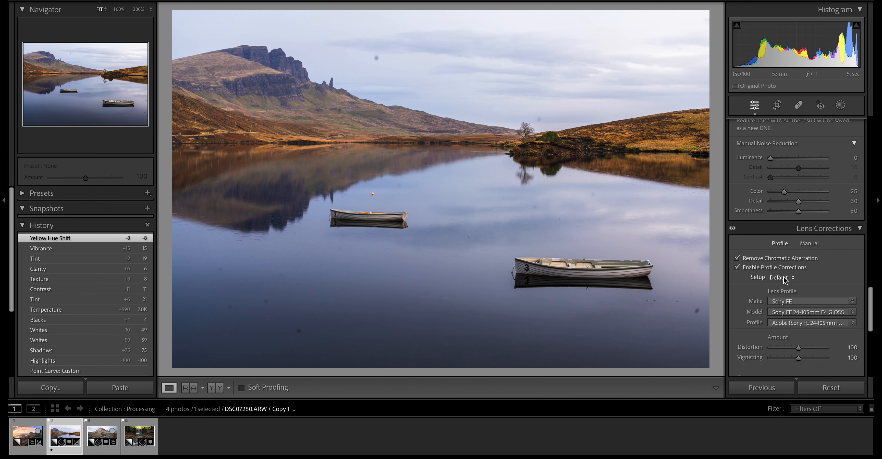
scroll(784, 280, "down", 5)
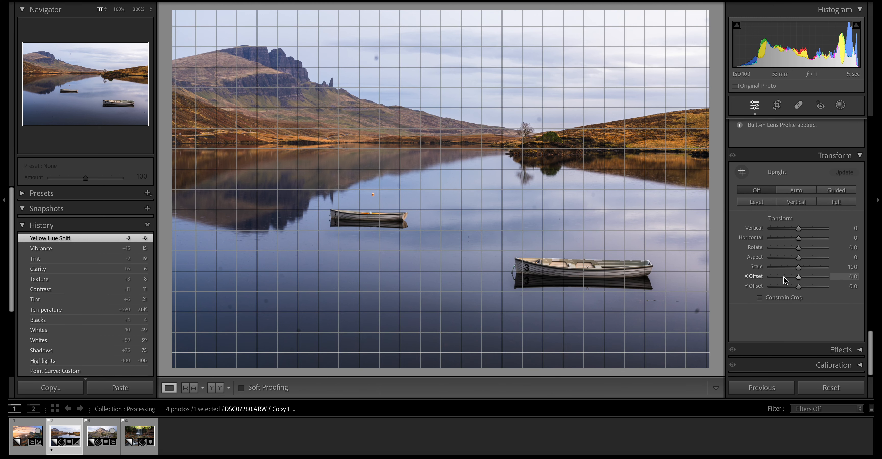
left_click(796, 191)
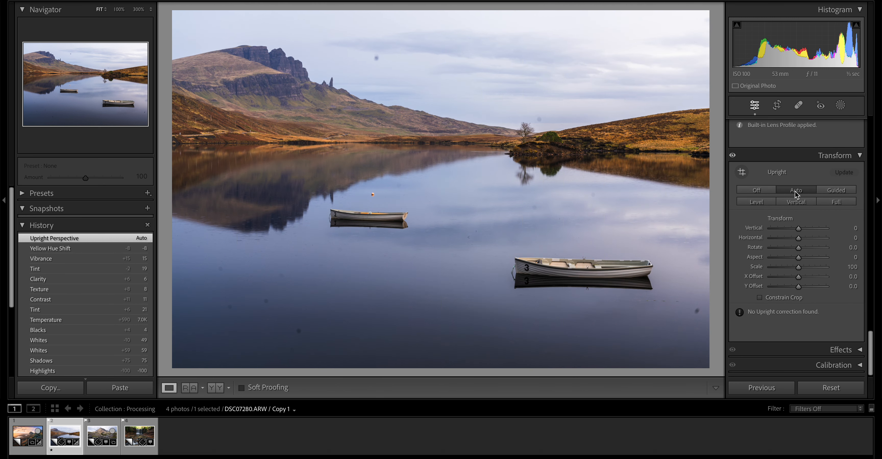
left_click(776, 105)
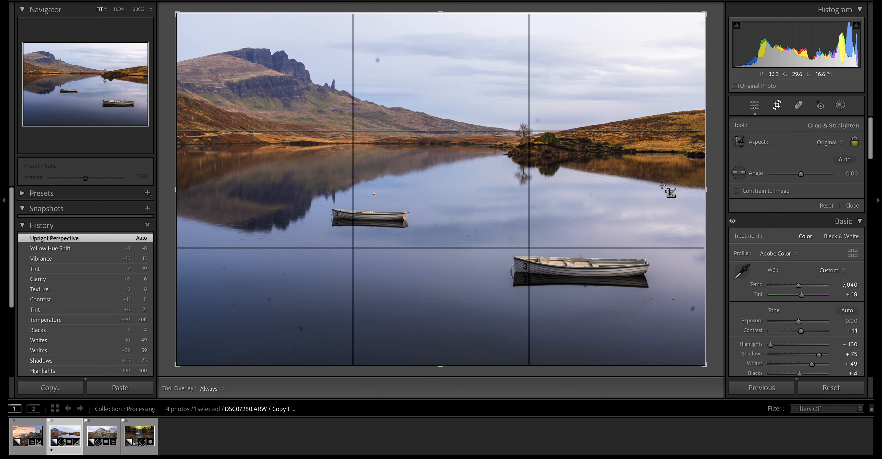
left_click(775, 108)
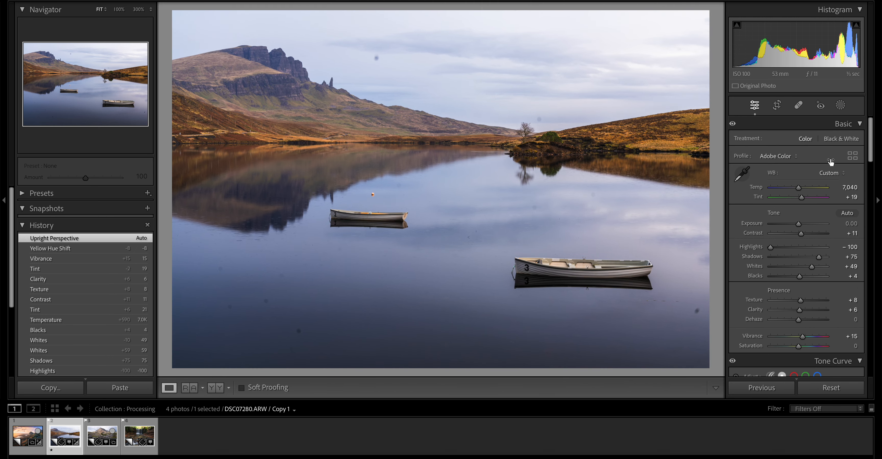
- Try darkening the sky with a Select Sky mask at Exposure -0.23, and delete the mask
left_click(841, 106)
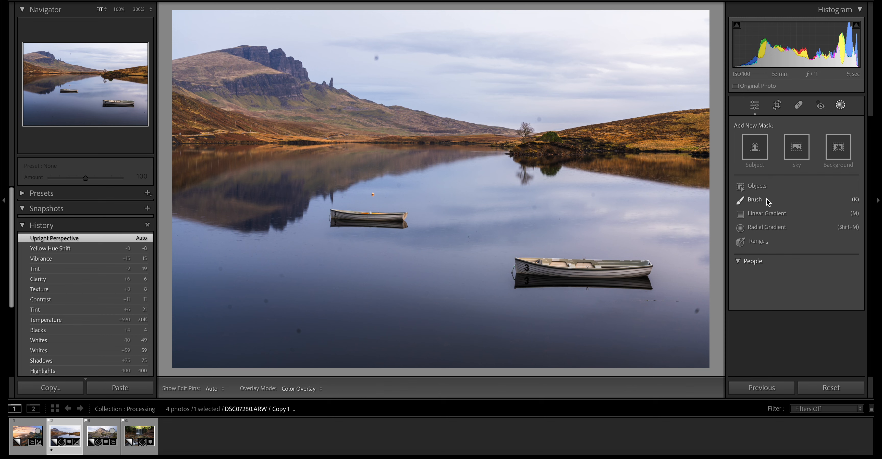
left_click(797, 151)
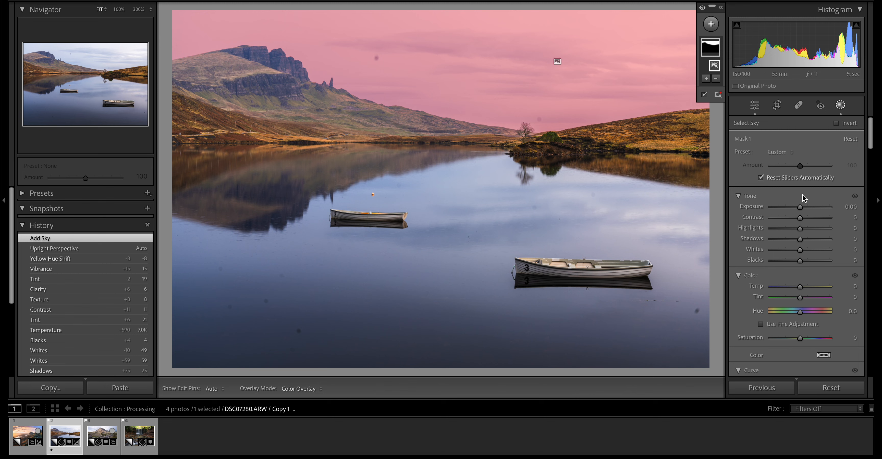
left_click_drag(799, 207, 793, 208)
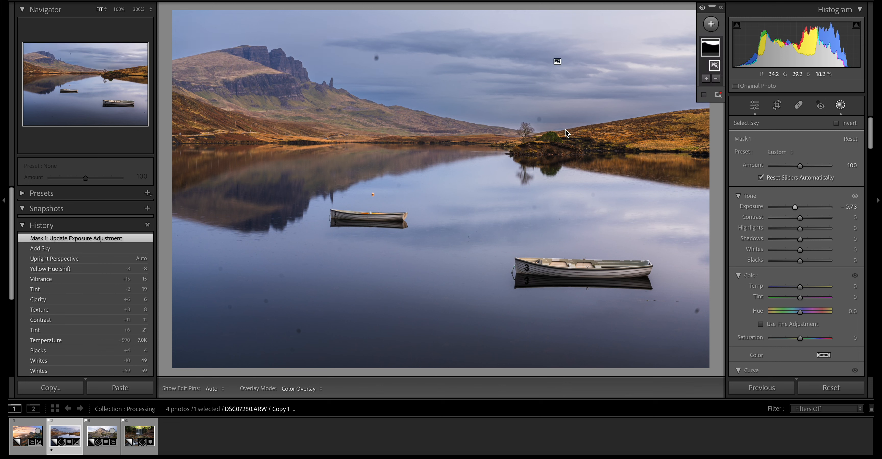
left_click_drag(795, 209, 799, 209)
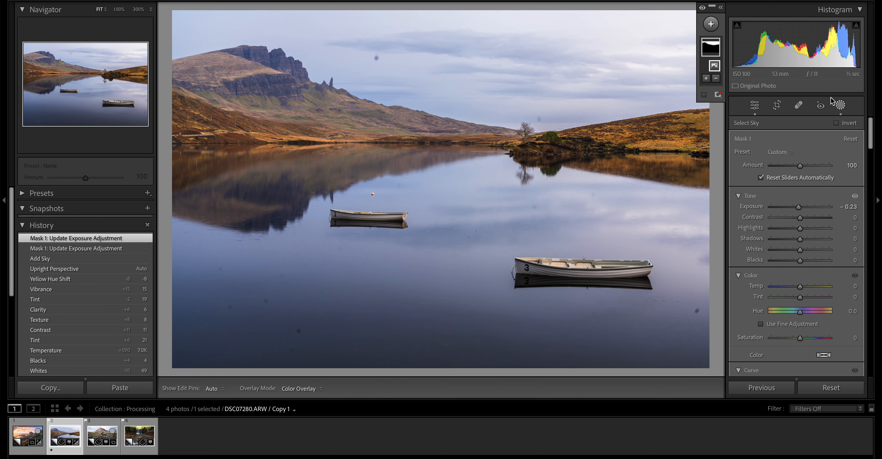
left_click(716, 50)
key("Delete")
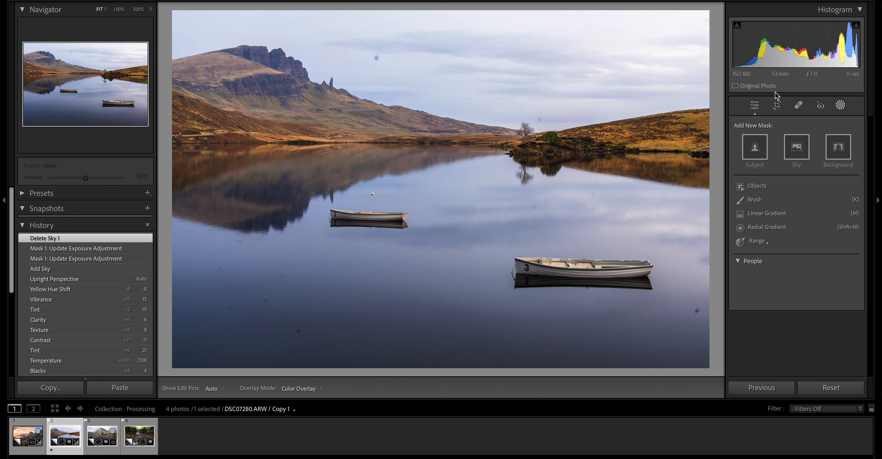
- Add a linear gradient mask from the photo's top edge down to the smaller boat and set its Exposure to -0.35
left_click(767, 214)
left_click_drag(506, 12, 489, 216)
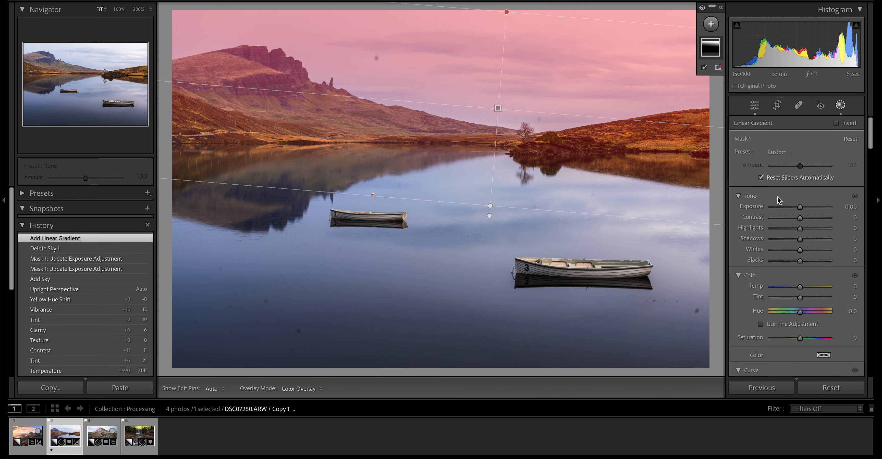
left_click_drag(800, 207, 797, 207)
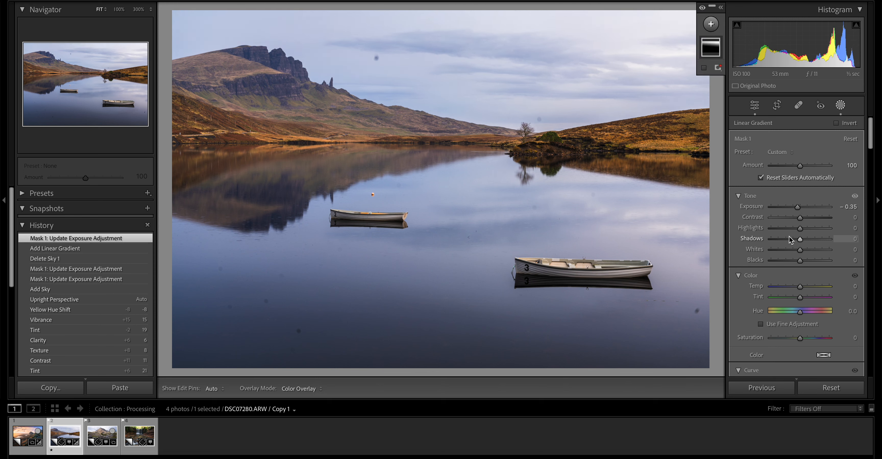
- Shape the gradient mask's curve with a highlight point and a lowered shadow point at input 100, output 72
scroll(799, 281, "down", 8)
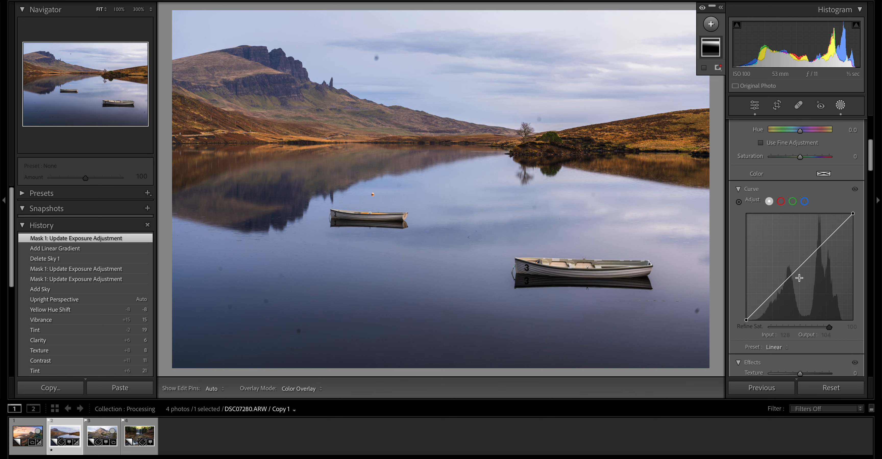
left_click(814, 245)
left_click_drag(781, 279, 788, 285)
- Raise the linear gradient mask's Contrast slightly
scroll(791, 274, "up", 7)
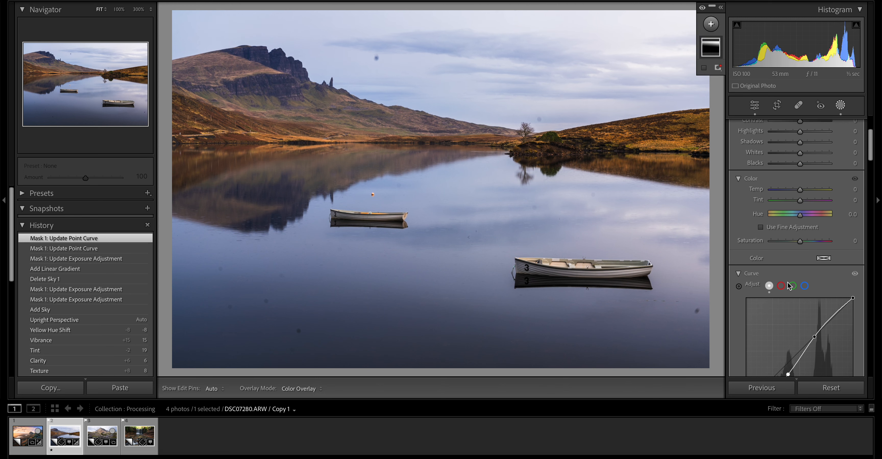
left_click_drag(805, 196, 808, 195)
scroll(804, 273, "down", 5)
scroll(801, 270, "down", 7)
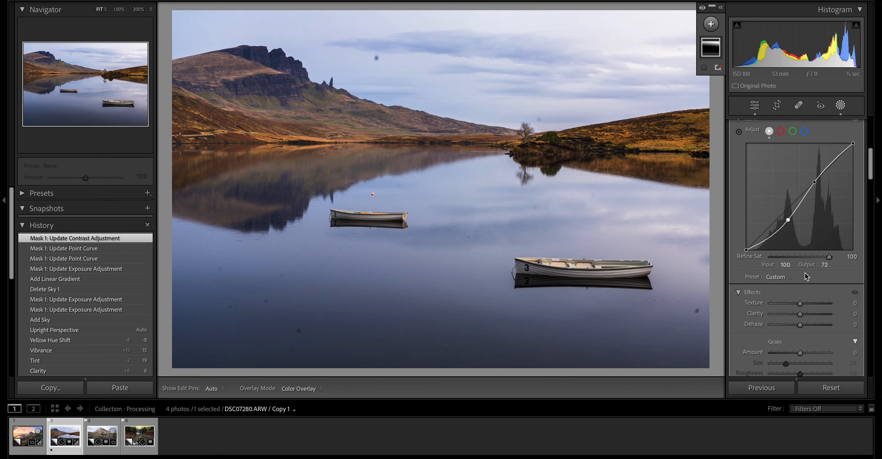
- Set the sky gradient mask's Clarity to 24
scroll(807, 324, "down", 2)
scroll(807, 325, "up", 4)
scroll(807, 324, "up", 1)
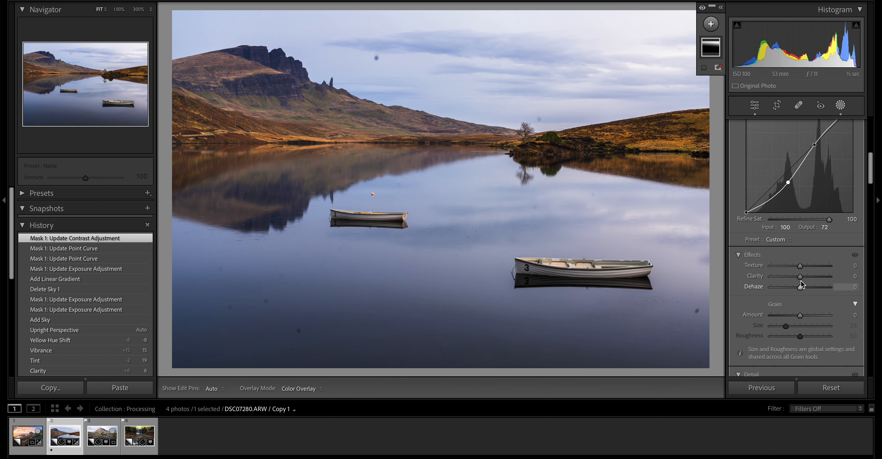
left_click_drag(800, 276, 808, 280)
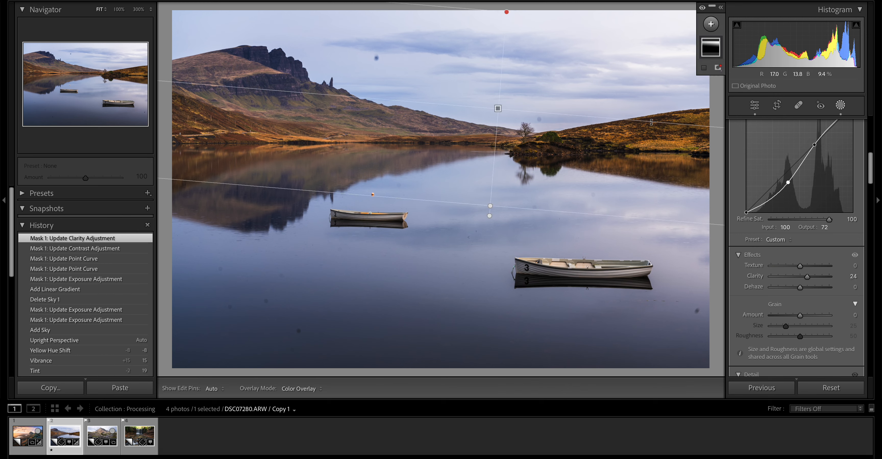
- Subtract the mountain and its lower slopes from the sky gradient mask with a brush
mouse_move(709, 55)
left_click(716, 78)
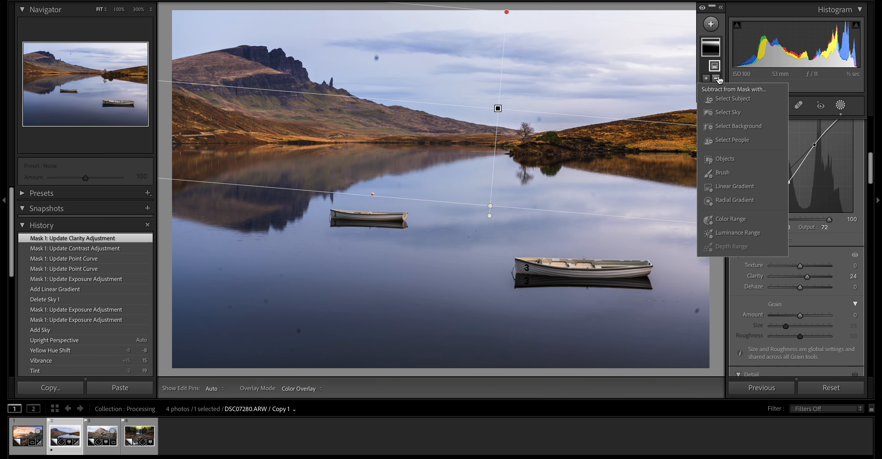
left_click(734, 177)
mouse_move(190, 79)
left_mouse_down()
mouse_move(207, 68)
mouse_move(285, 72)
mouse_move(273, 66)
mouse_move(381, 124)
mouse_move(445, 142)
left_mouse_up()
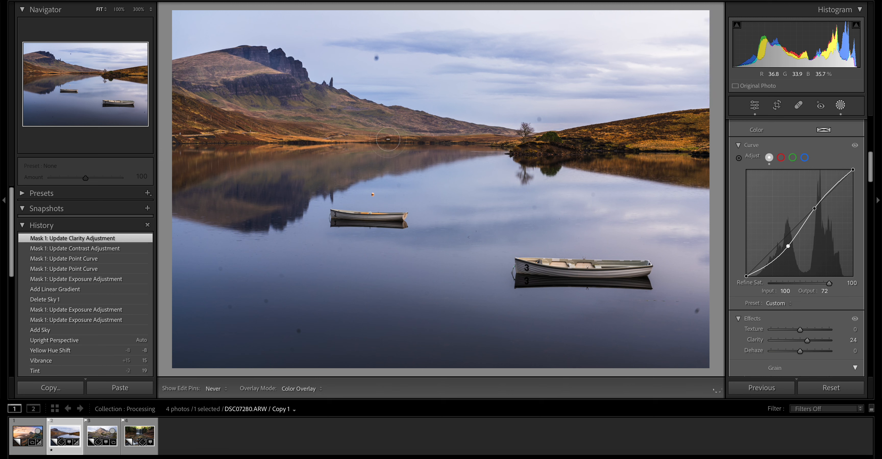
left_click_drag(244, 106, 245, 142)
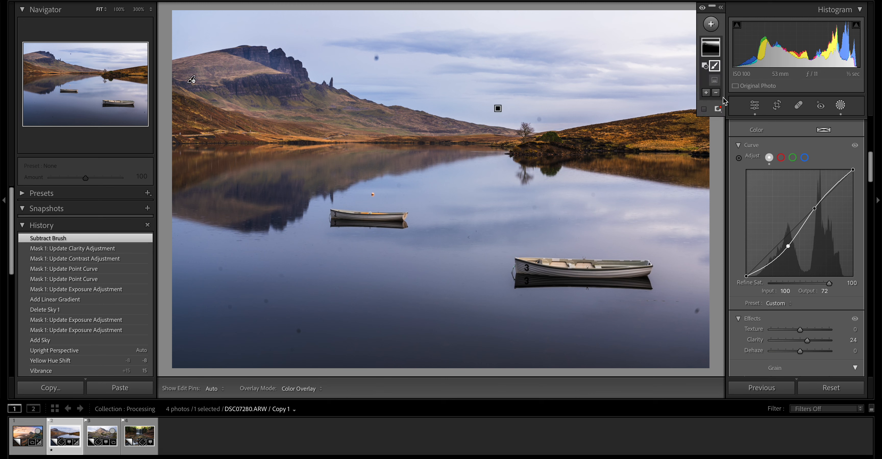
- Add a second linear gradient mask sloping diagonally inward from the photo's upper-right corner of the sky
left_click(709, 24)
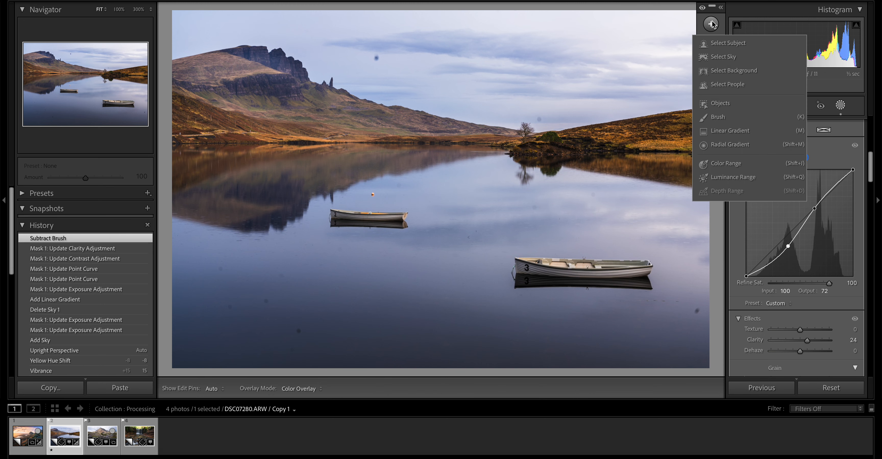
left_click(740, 129)
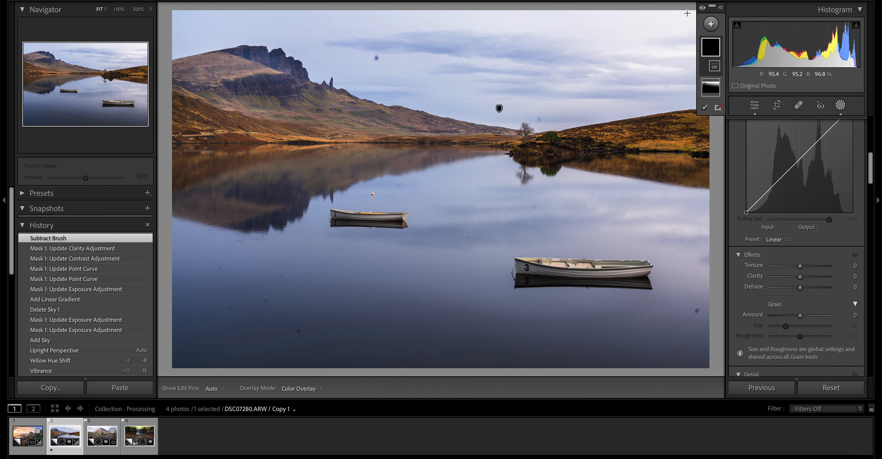
left_click_drag(684, 25, 651, 128)
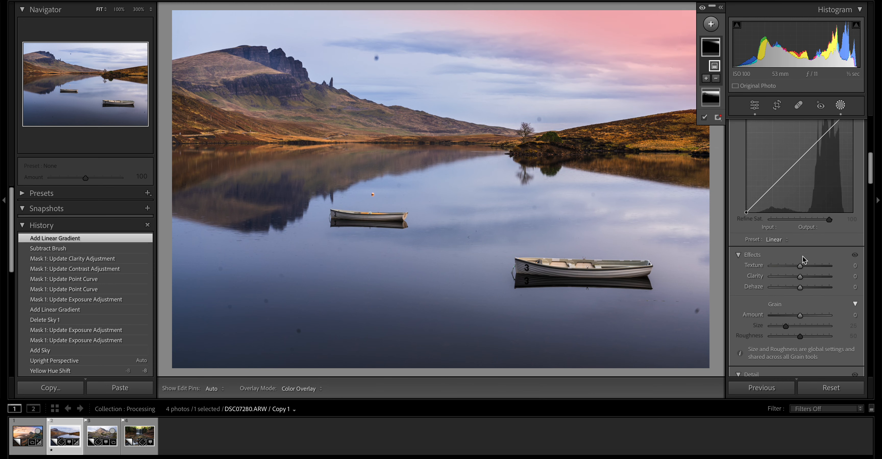
- Try Exposure -0.70 on the upper-right corner gradient mask, and reset it to 0
scroll(801, 227, "down", 1)
left_click_drag(800, 207, 797, 211)
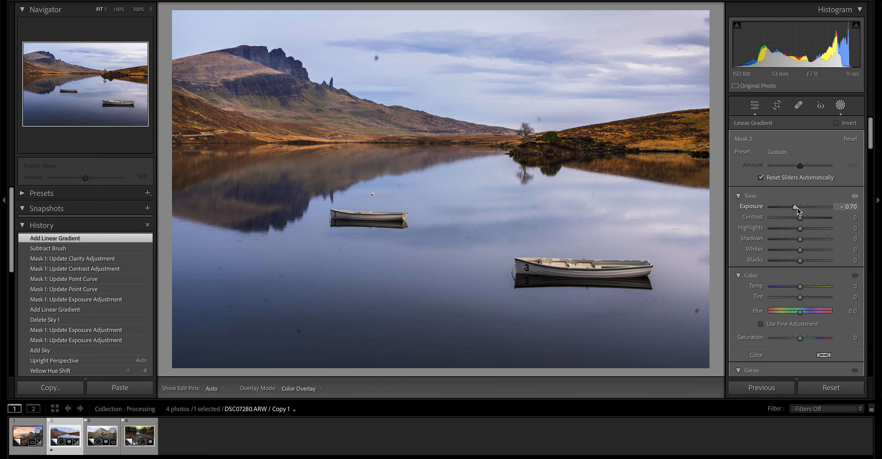
double_click(796, 210)
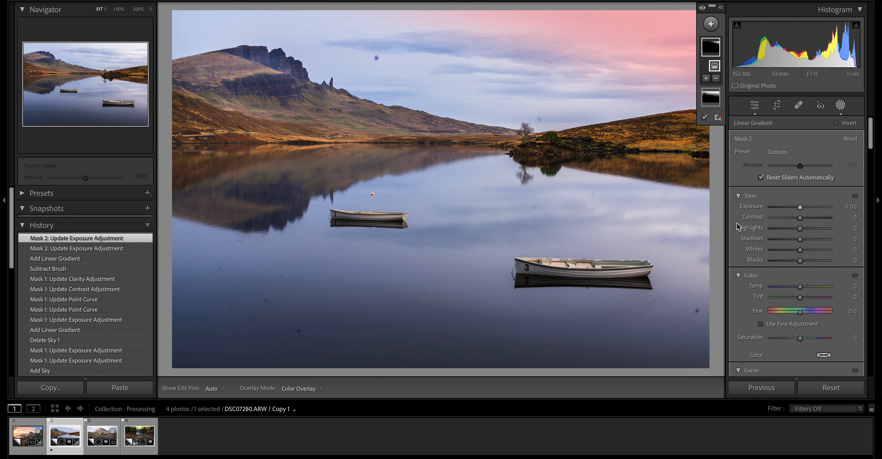
- Extend the upper-right corner gradient mask further down over the far shoreline
left_click(840, 105)
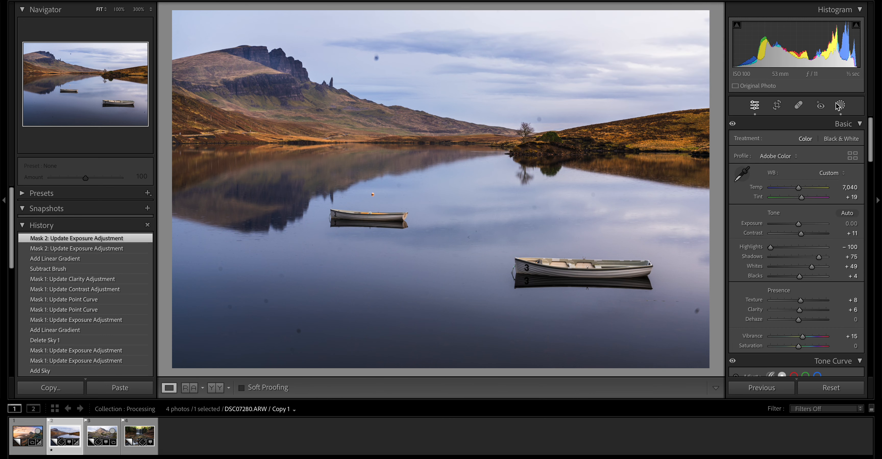
left_click(837, 106)
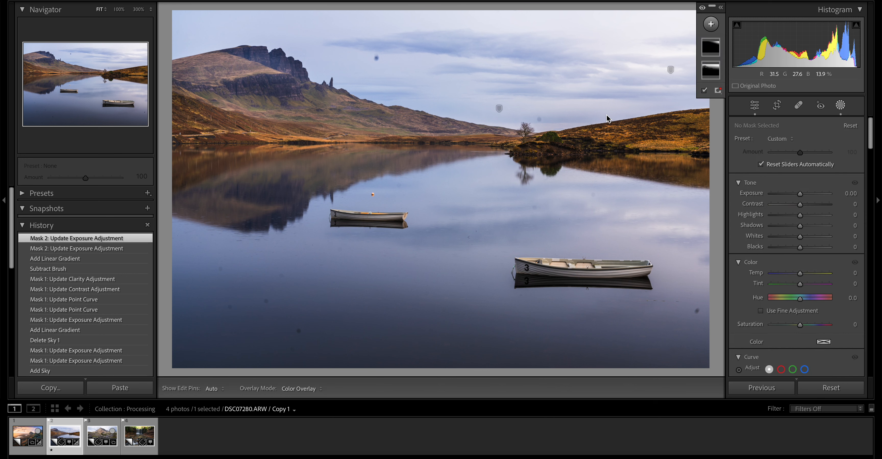
left_click(670, 70)
left_click_drag(633, 122, 637, 163)
- Set the Exposure of the first, full-width sky gradient mask to -0.42
left_click(841, 106)
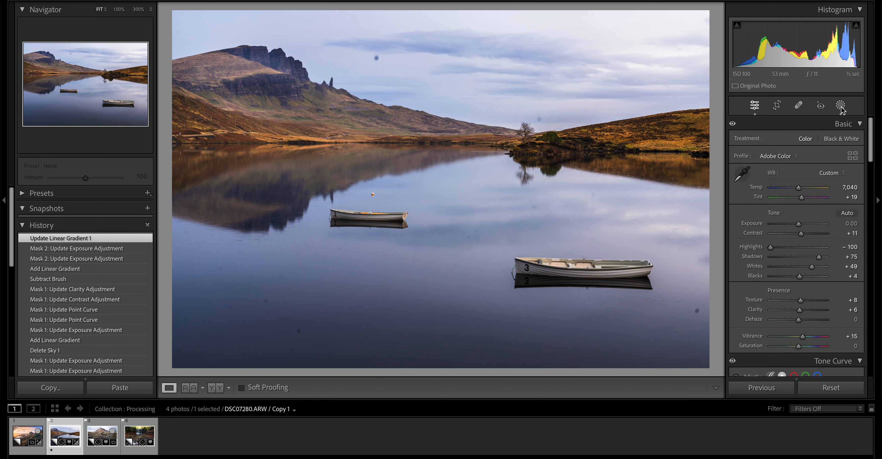
left_click(841, 106)
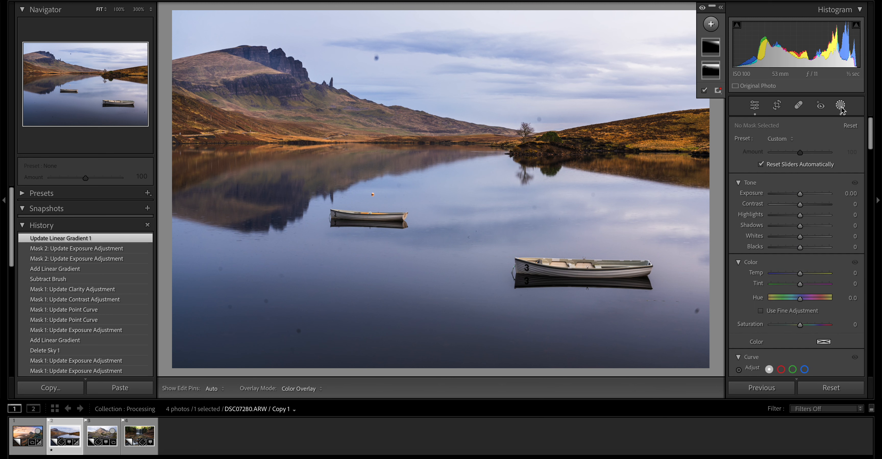
left_click(711, 75)
left_click_drag(798, 193, 797, 194)
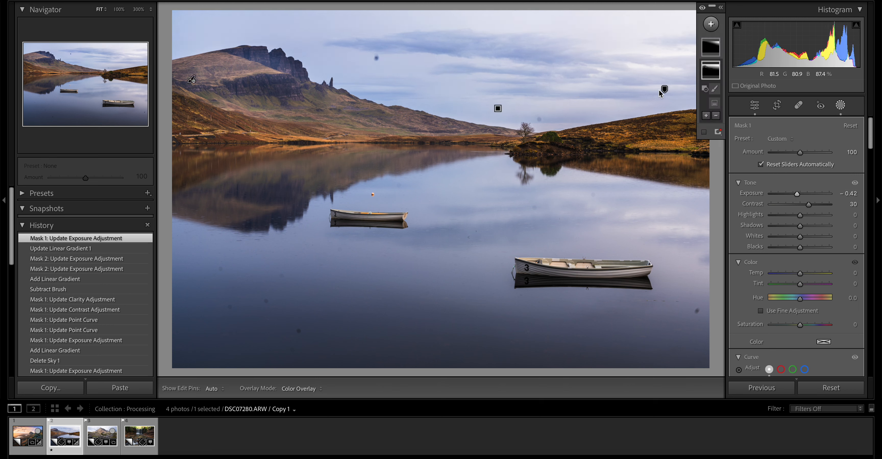
- Move the corner gradient mask slightly up and toward the middle of the sky, and close masking
left_click(664, 91)
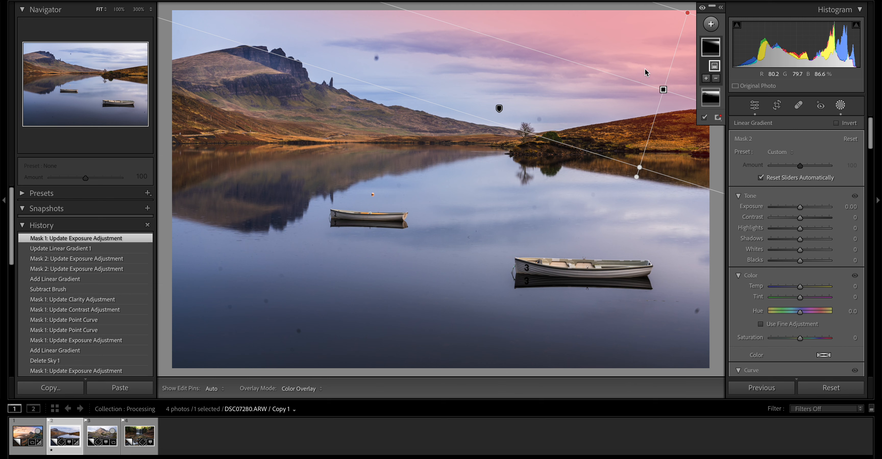
left_click_drag(662, 89, 642, 63)
left_click(841, 105)
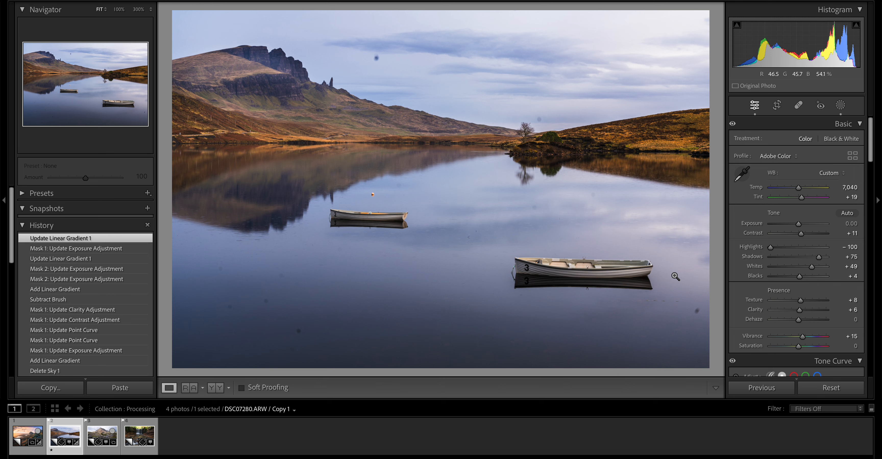
- Add a large radial gradient mask spanning nearly the whole photo, and center it over the lake between the boats
left_click(838, 110)
left_click(711, 25)
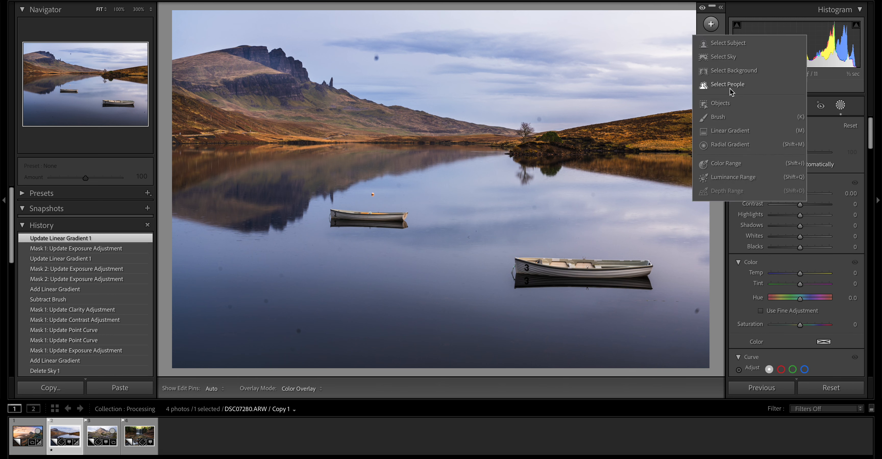
left_click(731, 144)
left_click_drag(449, 202, 242, 71)
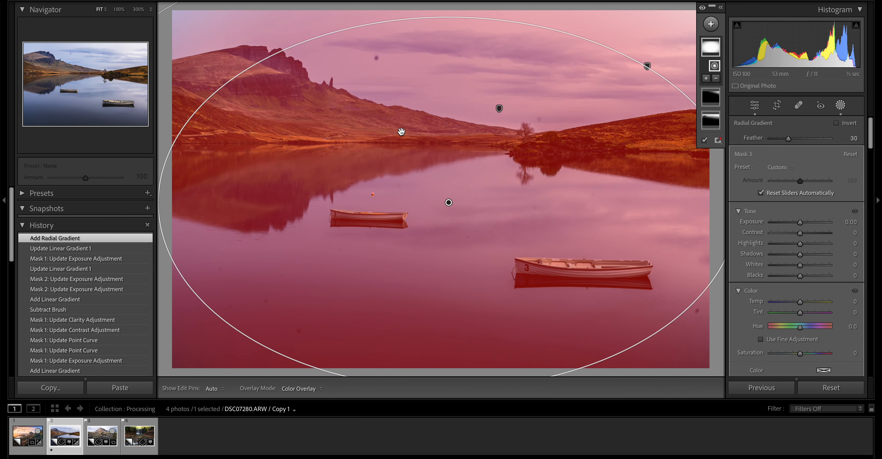
left_click_drag(449, 202, 443, 194)
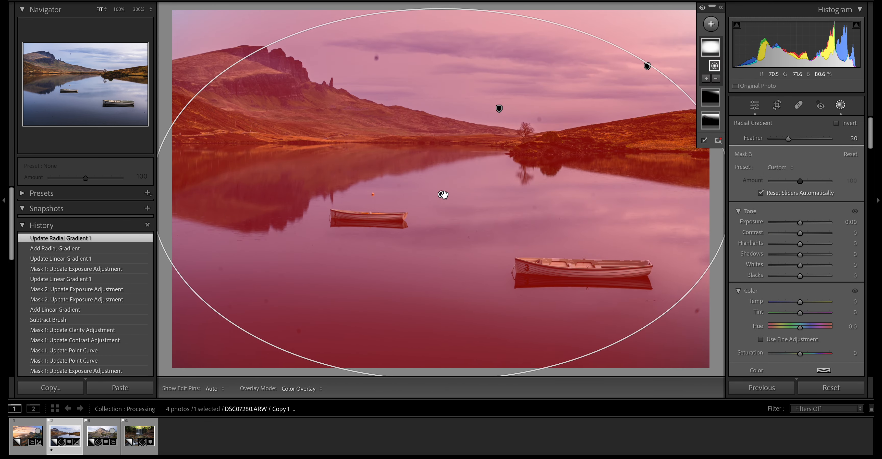
- Invert the radial gradient mask so it affects the photo's edges, and set its Exposure to -0.77
right_click(442, 195)
left_click(456, 209)
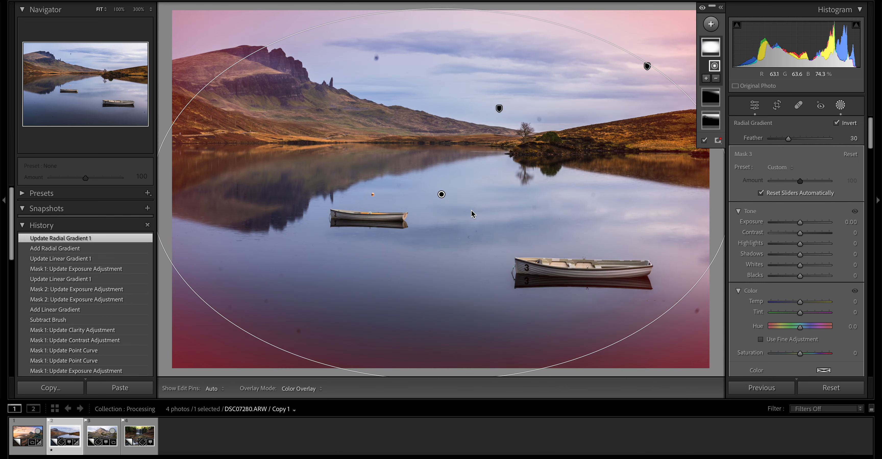
left_click_drag(800, 222, 795, 225)
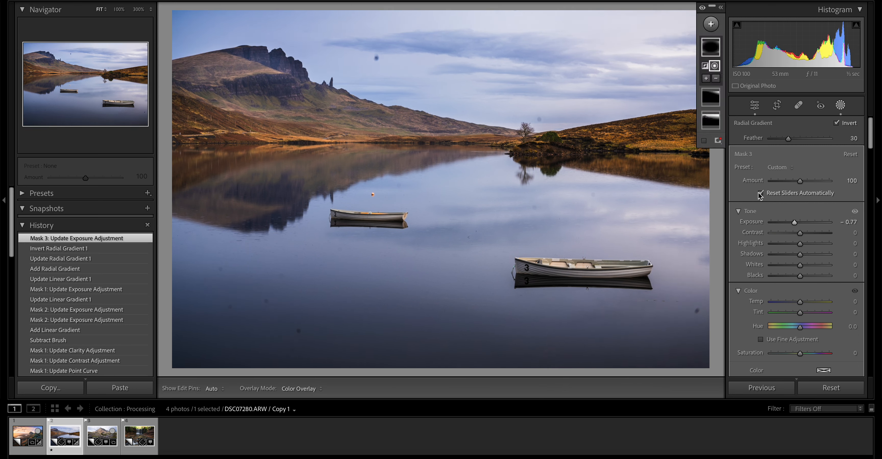
- Subtract the photo's upper-left corner from the inverted radial mask with a brush, and close masking
left_click(716, 78)
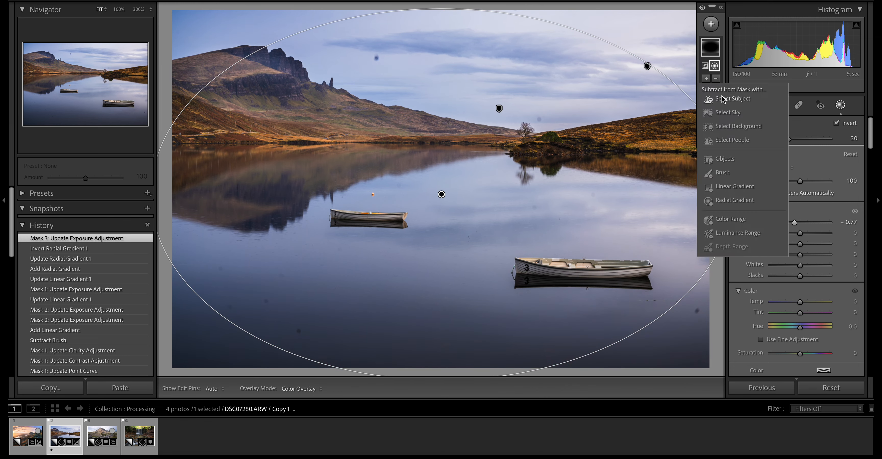
left_click(722, 172)
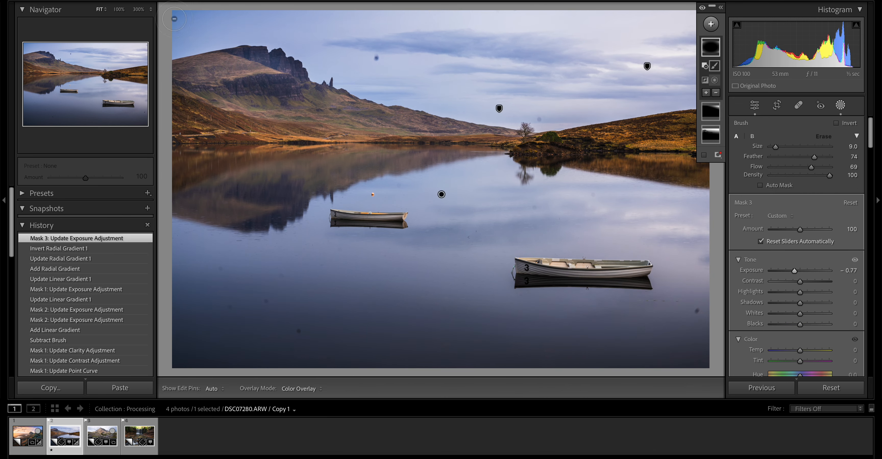
scroll(186, 35, "up", 1)
mouse_move(187, 34)
left_mouse_down()
mouse_move(166, 23)
mouse_move(194, 16)
mouse_move(220, 27)
mouse_move(182, 33)
mouse_move(259, 23)
mouse_move(174, 50)
mouse_move(228, 17)
mouse_move(319, 13)
mouse_move(224, 38)
mouse_move(354, 19)
mouse_move(267, 26)
mouse_move(235, 48)
mouse_move(329, 18)
mouse_move(427, 7)
mouse_move(203, 38)
mouse_move(170, 61)
mouse_move(164, 15)
left_mouse_up()
left_click(841, 106)
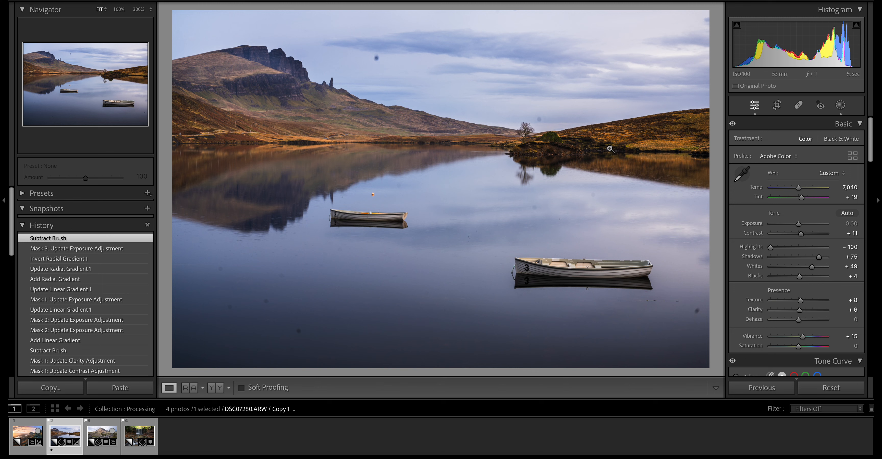
- Visualize the dust spots at full zoom and heal the one above the small tree with a smaller removal brush
left_click(798, 106)
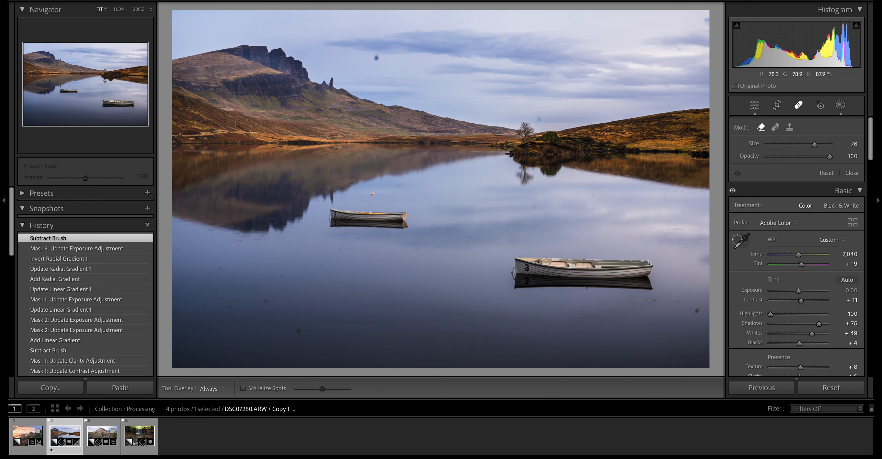
left_click(277, 393)
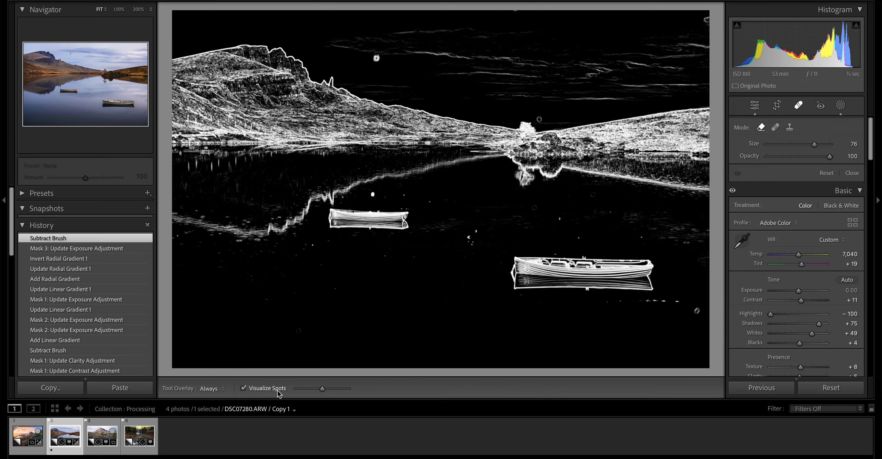
left_click(377, 62)
left_click_drag(449, 70, 177, 141)
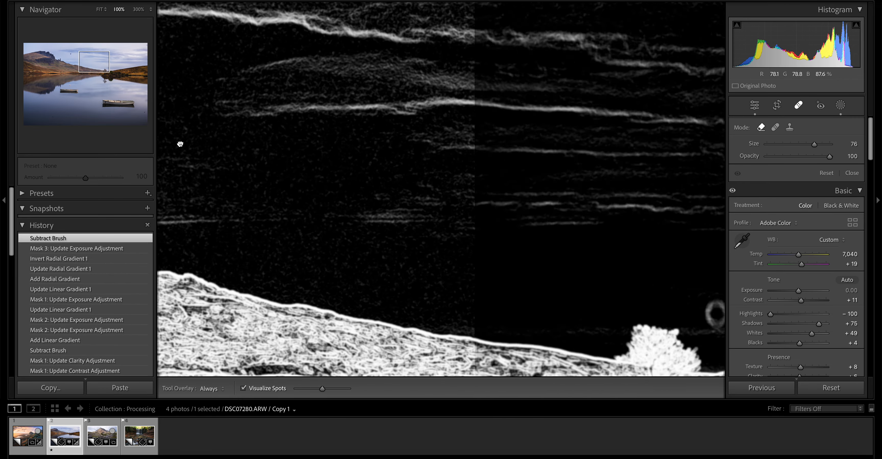
left_click_drag(565, 301, 291, 280)
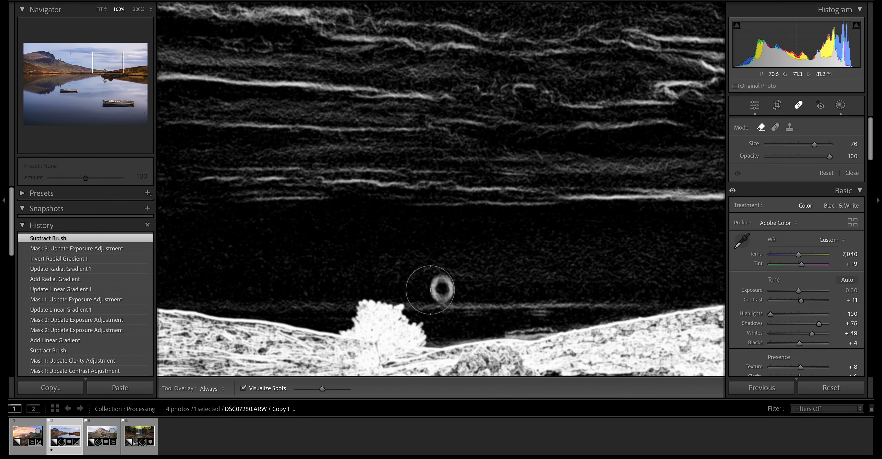
scroll(439, 287, "down", 3)
scroll(439, 286, "down", 2)
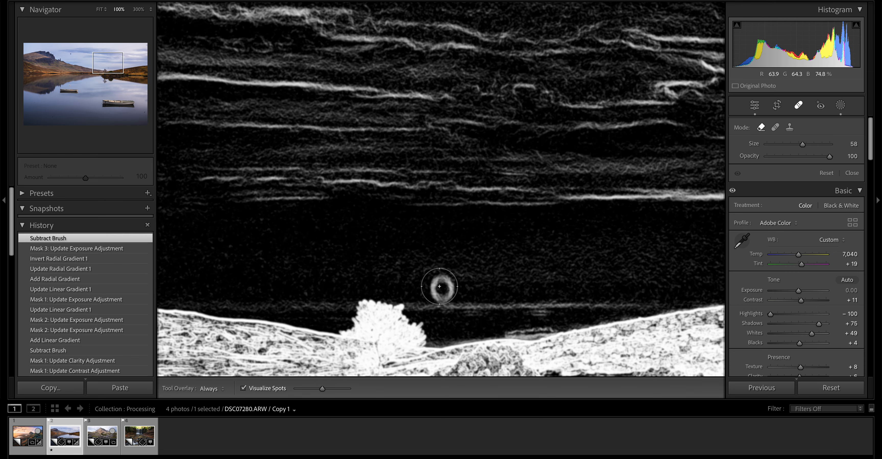
left_click(442, 287)
- Heal the dust spot in the sky above the mountain with the removal brush at size 73
mouse_move(327, 179)
left_mouse_down()
mouse_move(494, 213)
mouse_move(750, 297)
left_mouse_up()
left_click_drag(348, 211, 569, 273)
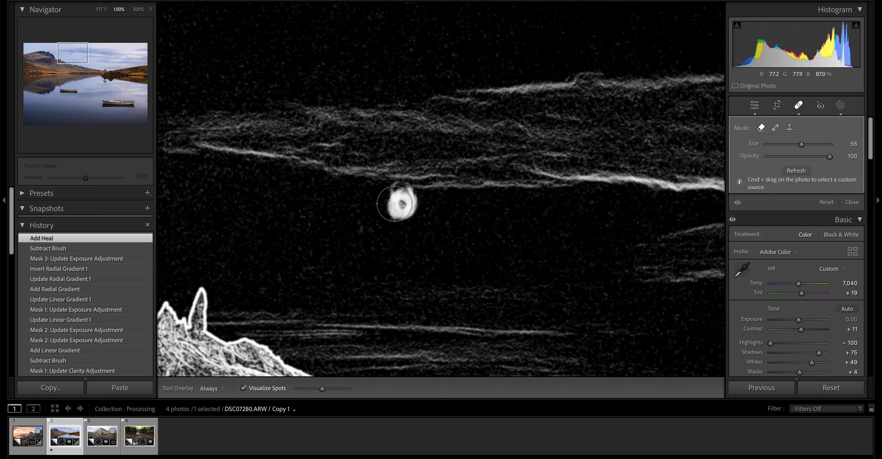
scroll(399, 202, "up", 3)
scroll(399, 203, "up", 1)
left_click(399, 203)
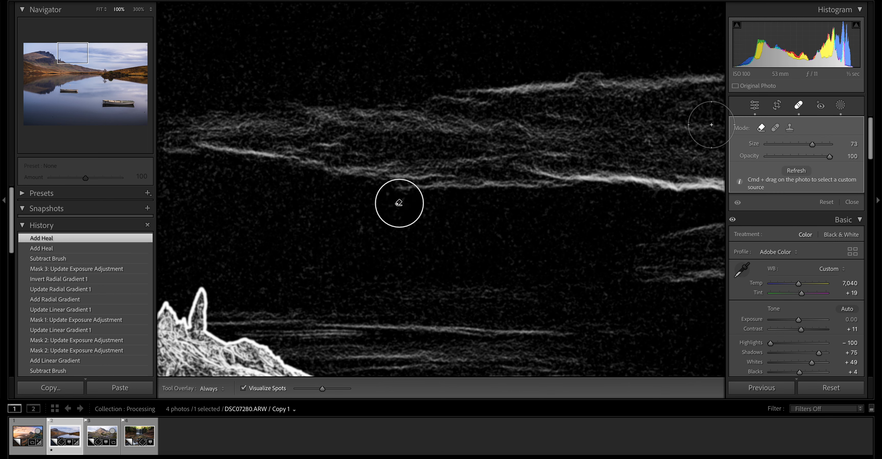
- Examine the whole healed photo with the spot visualization off, and return to the spot visualization for the remaining spots
left_click(798, 105)
left_click(554, 177)
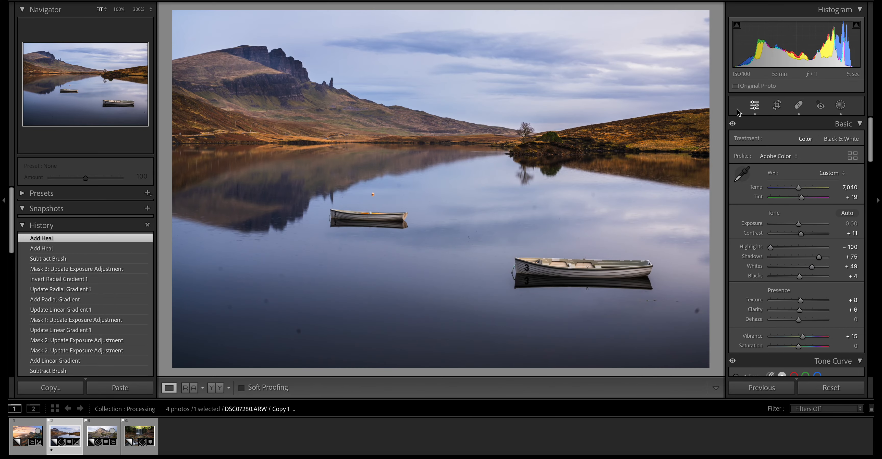
left_click(791, 108)
left_click(797, 107)
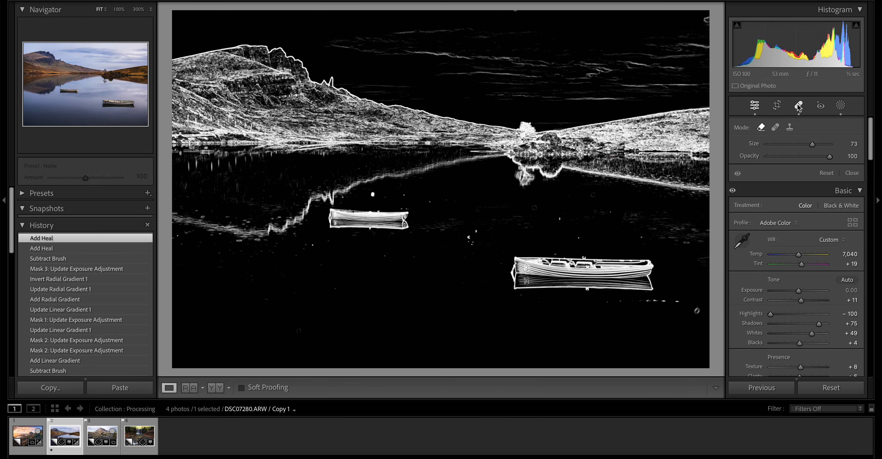
left_click(799, 106)
left_click(799, 106)
left_click(798, 106)
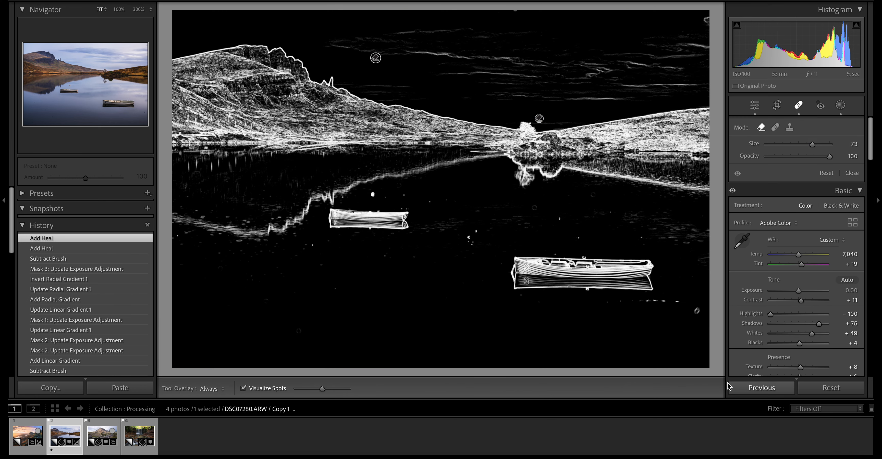
- Turn off the spot visualization and heal the dust spot on the water beyond the large boat, near the photo's right edge
left_click(255, 389)
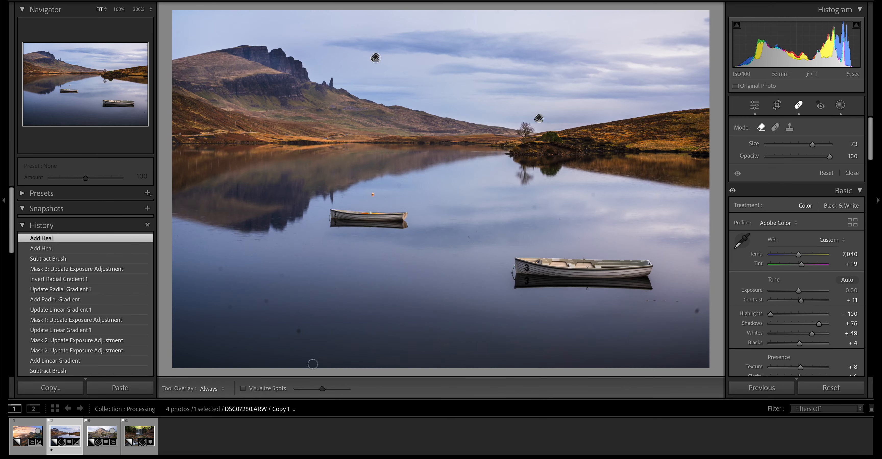
left_click(697, 311)
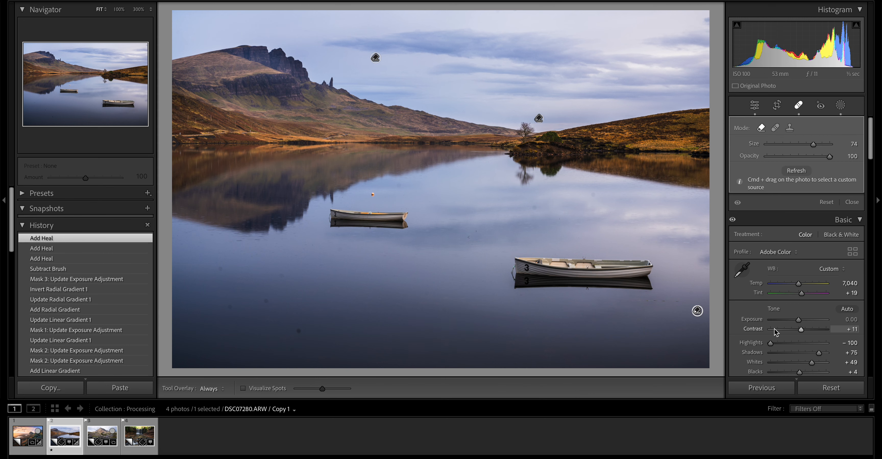
- Raise Dehaze to +100 to expose faint dust spots, and heal the four on the lower-left water at full zoom
scroll(801, 320, "down", 5)
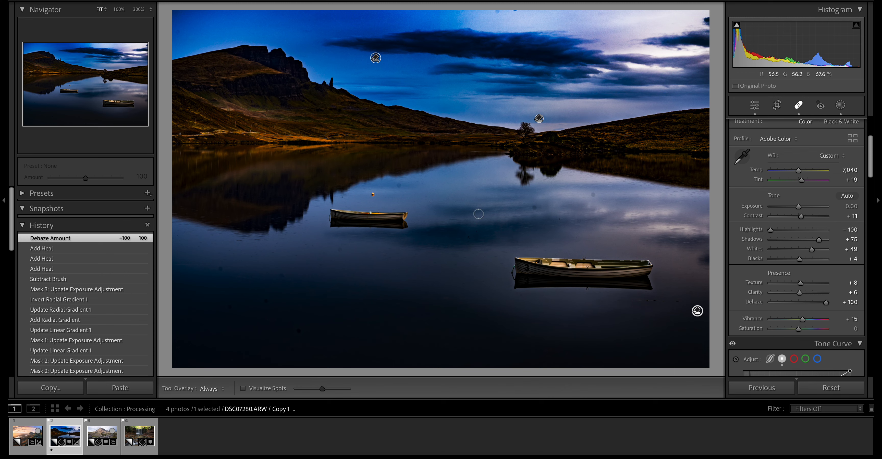
key("z")
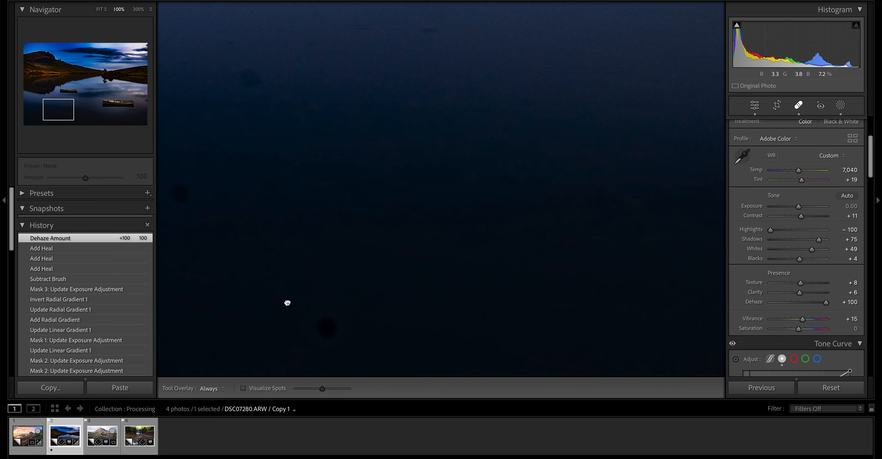
left_click_drag(288, 303, 305, 238)
left_click(344, 266)
left_click(195, 133)
left_click_drag(285, 39, 333, 91)
left_click(318, 82)
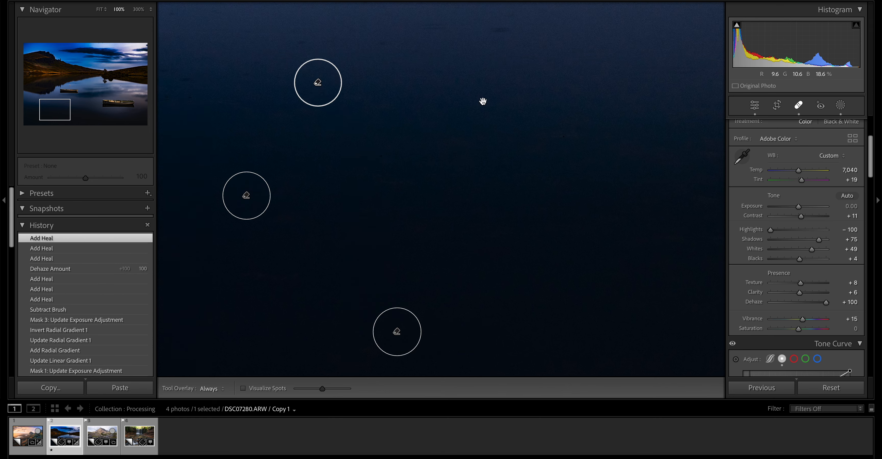
left_click_drag(483, 101, 703, 325)
left_click(265, 272)
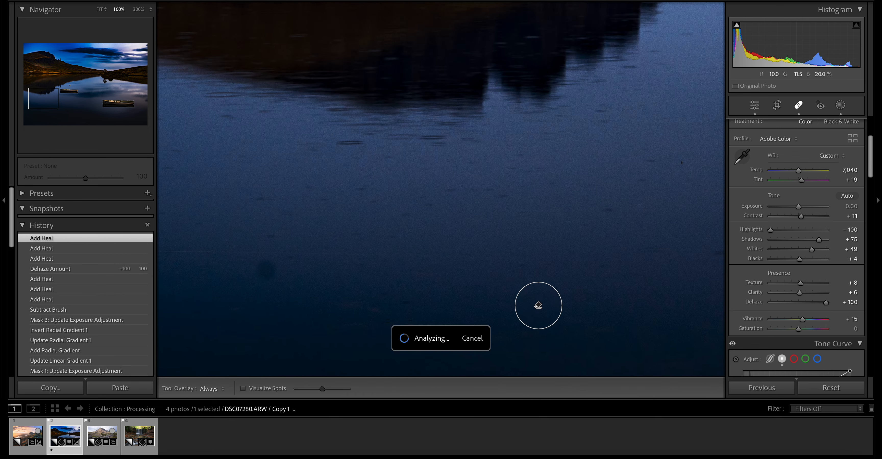
key("z")
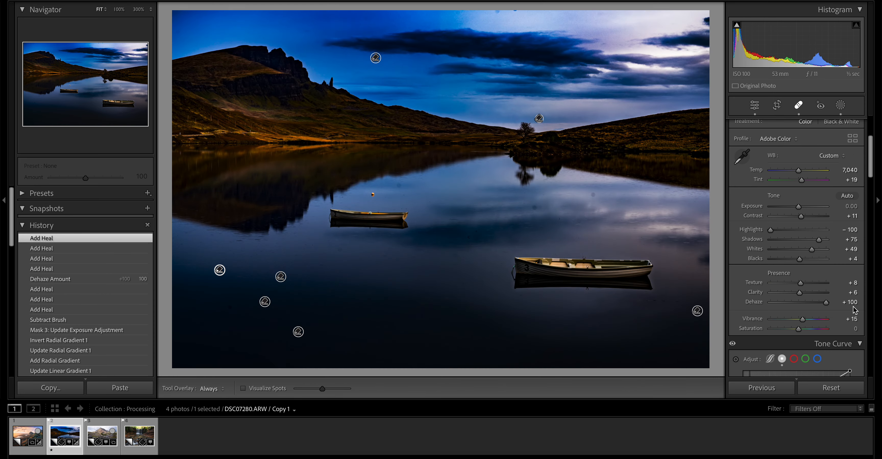
- Reset Dehaze to 0, finish the spot removal, and raise the global Exposure to +0.10
left_click(852, 302)
key("Return")
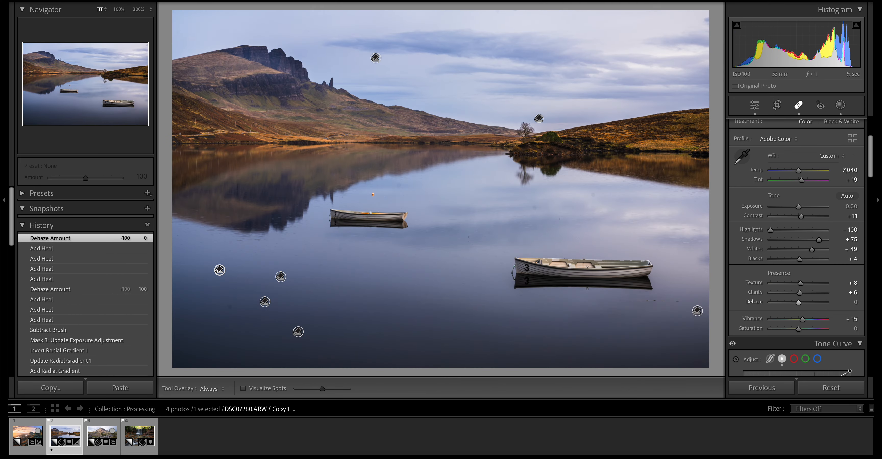
left_click(795, 106)
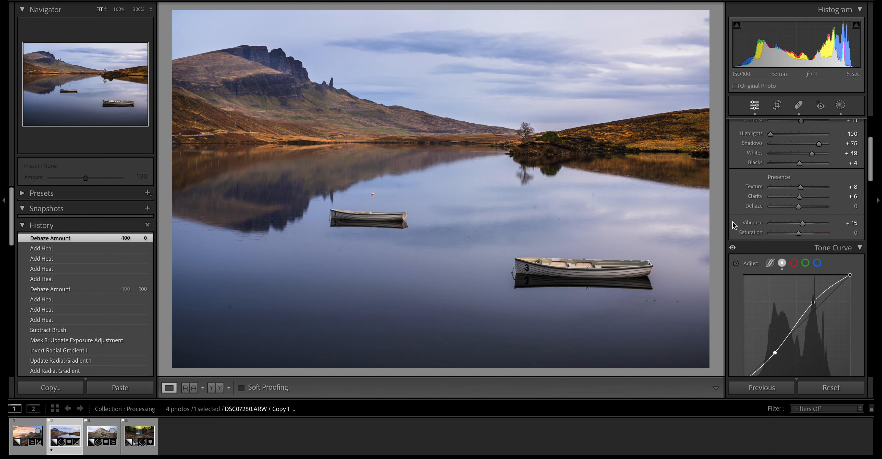
scroll(798, 206, "up", 4)
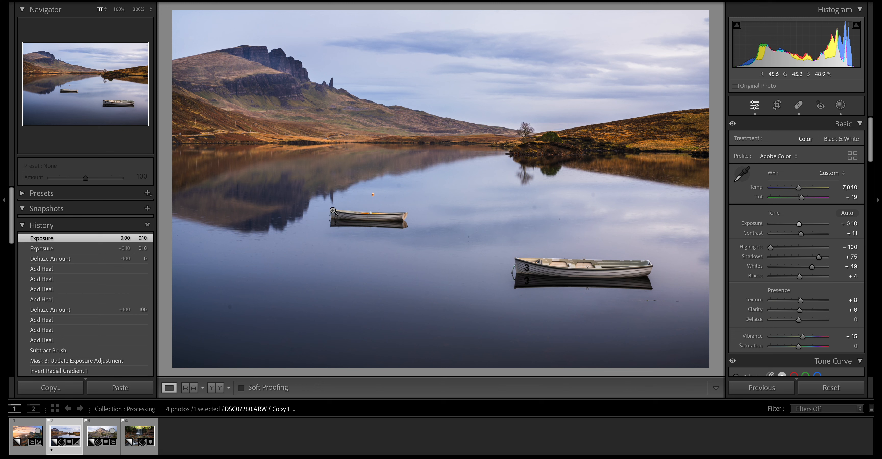
- Mask the smaller, farther boat with object selection, and set the mask's Exposure to 0.11 and Shadows to 29
left_click(841, 105)
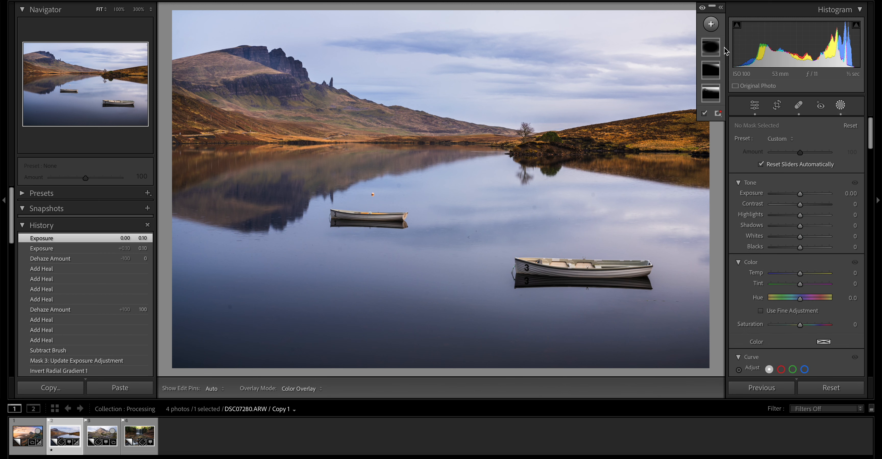
left_click(711, 24)
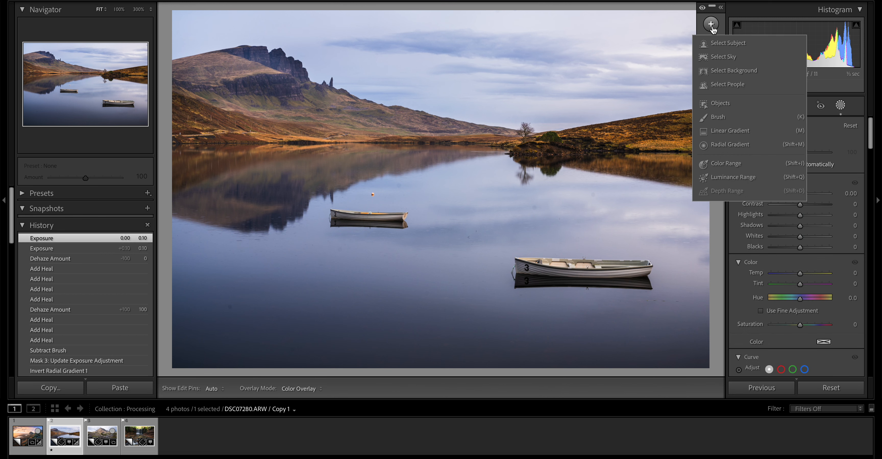
left_click(729, 105)
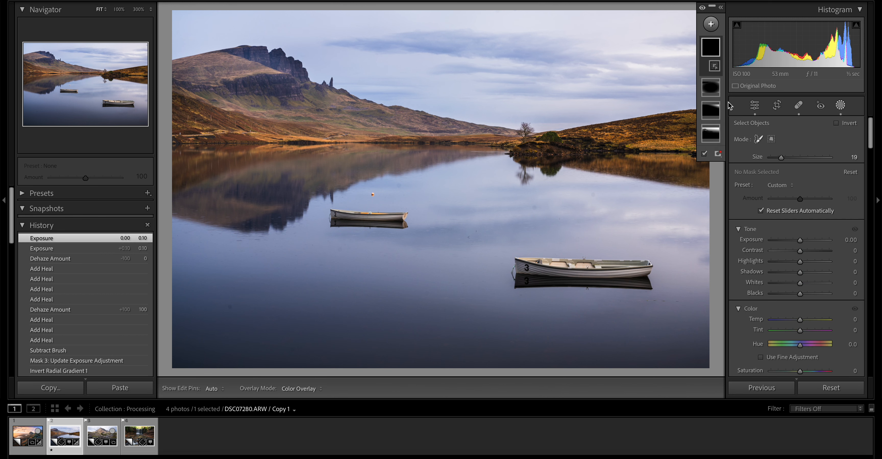
left_click_drag(324, 215, 408, 213)
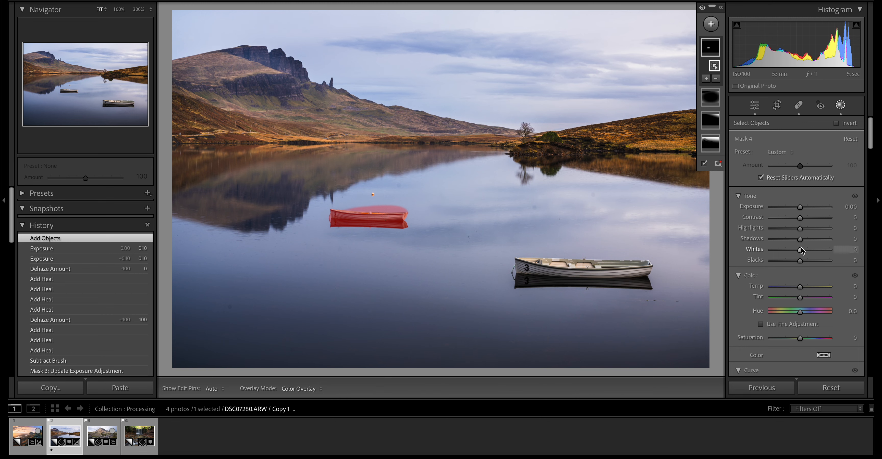
left_click_drag(800, 207, 800, 209)
left_click_drag(802, 242, 809, 242)
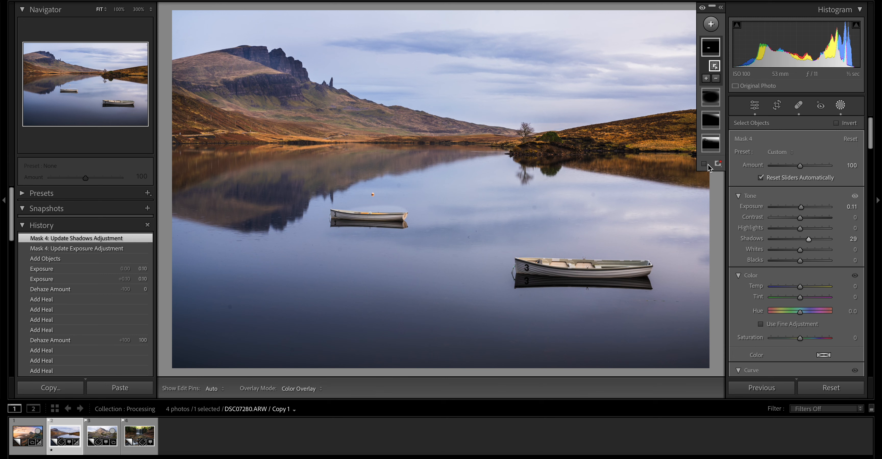
- Add a brush subtraction to the smaller boat's object mask, with the brush size at 3.0
left_click(716, 78)
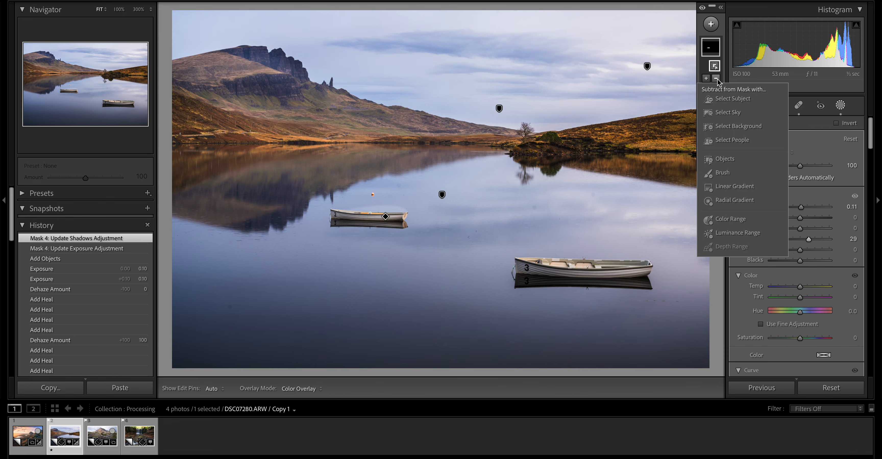
left_click(723, 172)
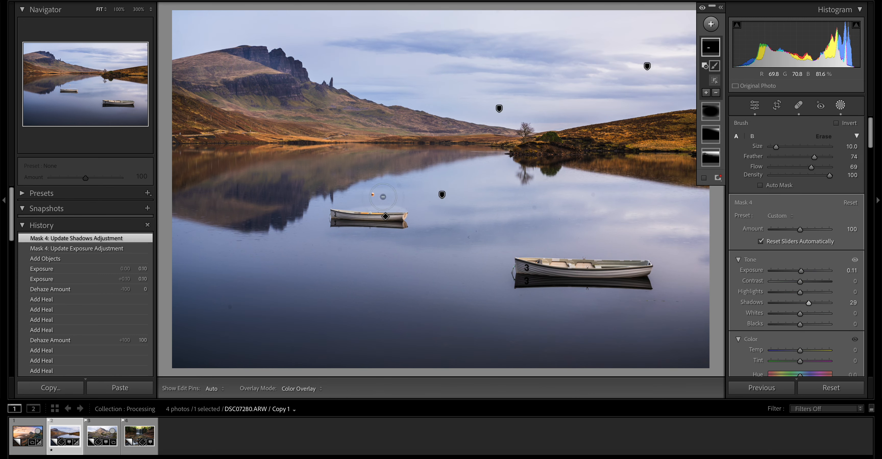
right_click(352, 211)
left_click(369, 206)
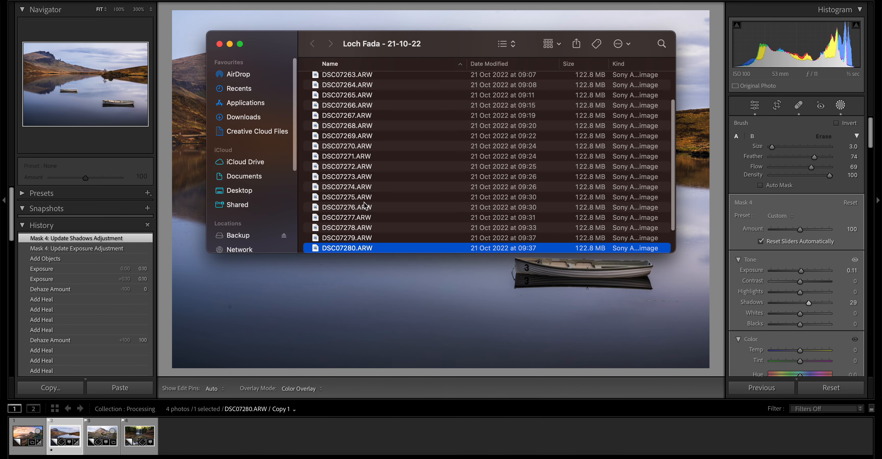
left_click(219, 43)
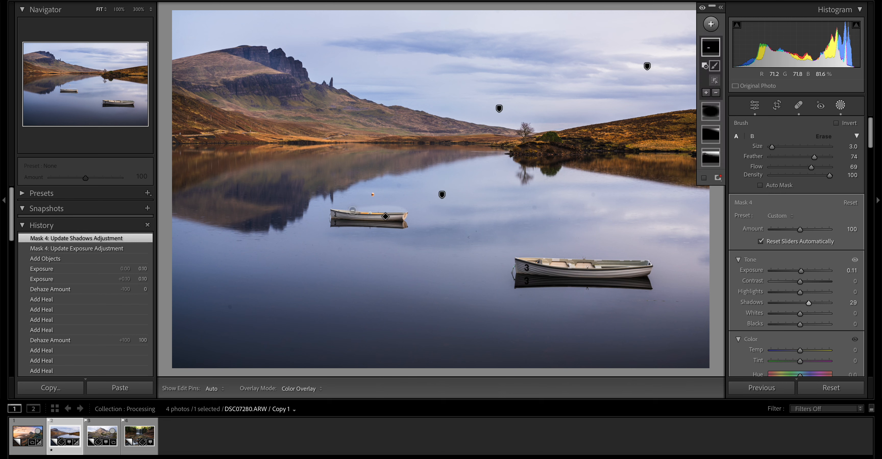
- Hide the edit pins and paint the smaller boat's reflection out of the mask with the subtracting brush
key("h")
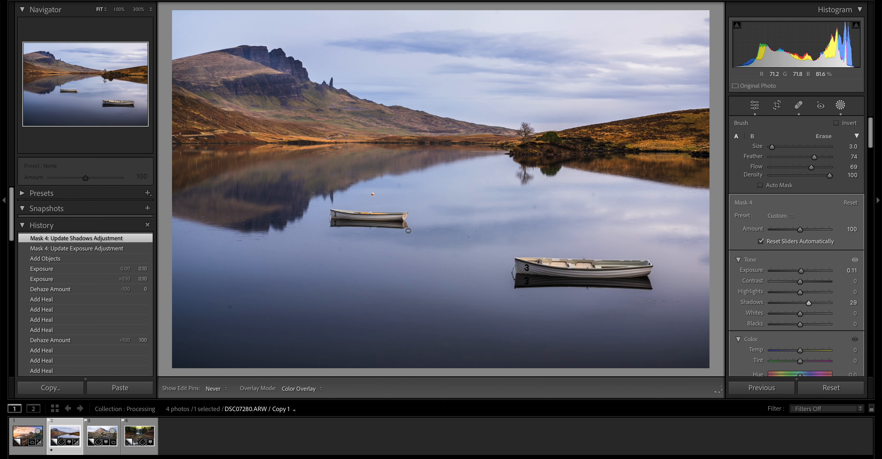
left_click_drag(408, 231, 408, 230)
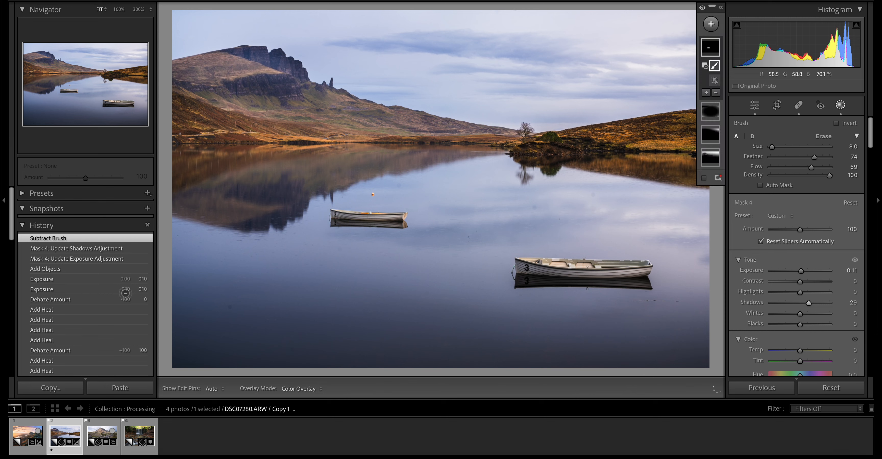
- Compare the photo before the boat mask with its latest history state, and close masking
left_click(84, 278)
left_click(86, 237)
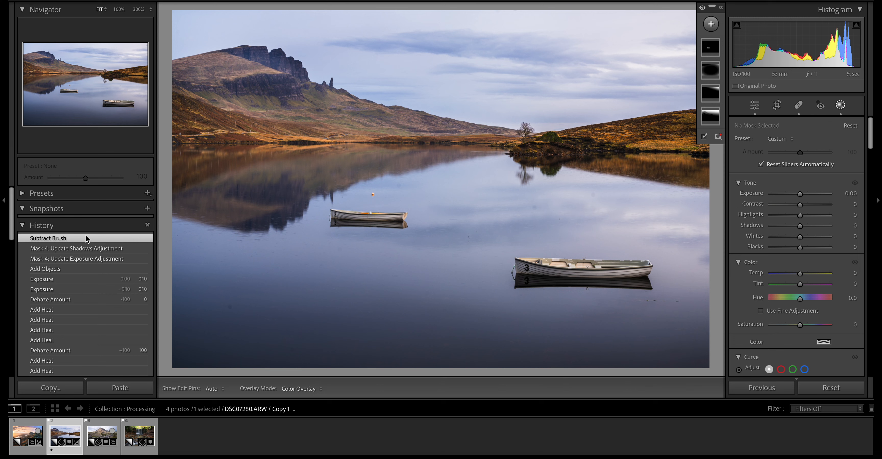
left_click(840, 105)
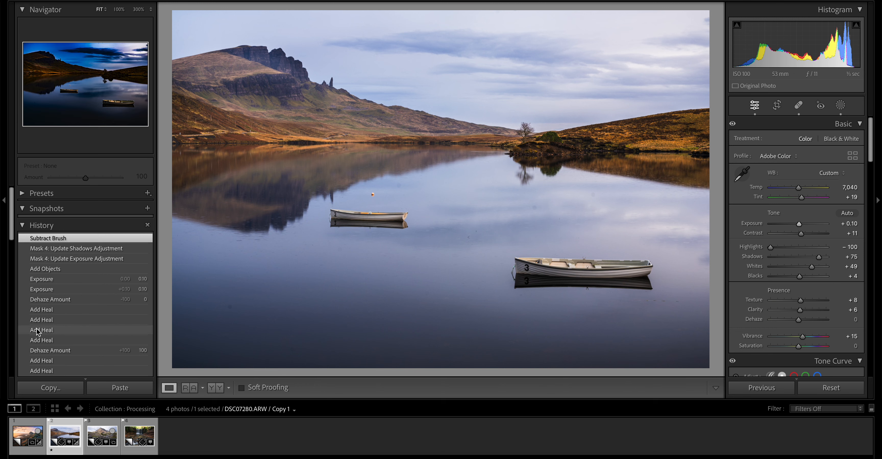
- Compare the unedited photo from the start of the history with the latest edited state
scroll(44, 325, "down", 10)
scroll(61, 298, "down", 5)
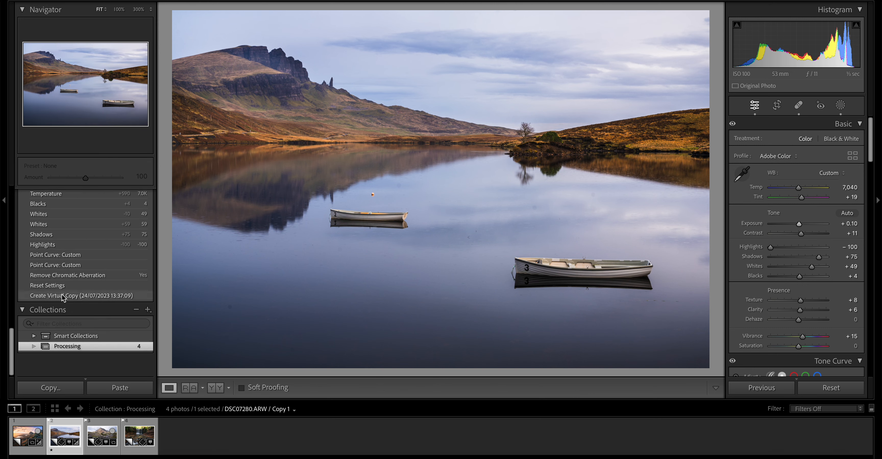
left_click(65, 307)
scroll(65, 301, "up", 15)
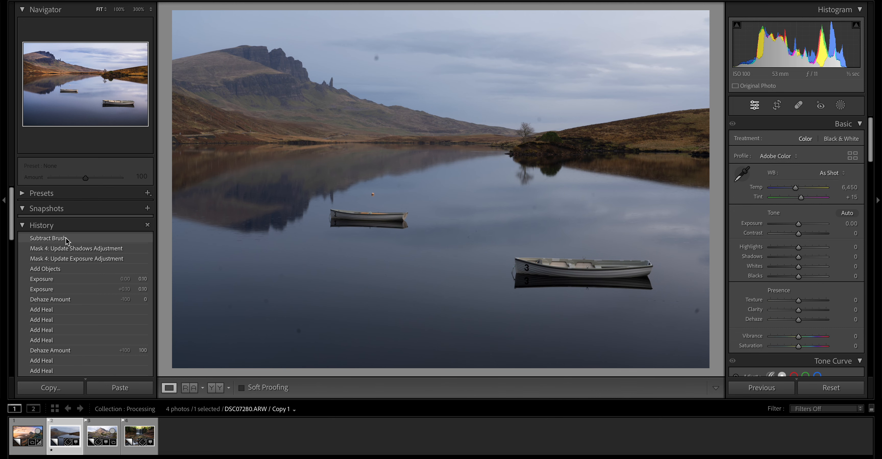
left_click(66, 239)
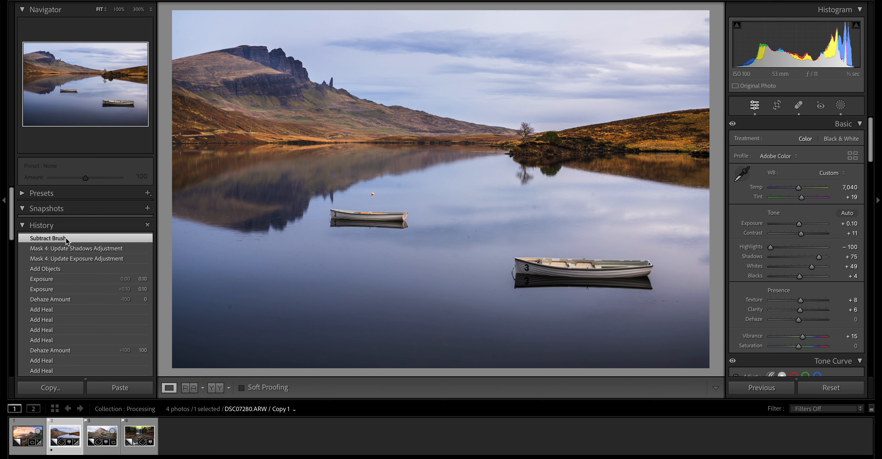
- Switch to the mountain stream photo DSC05983.ARW, remove its chromatic aberration and enable lens profile corrections
left_click(99, 435)
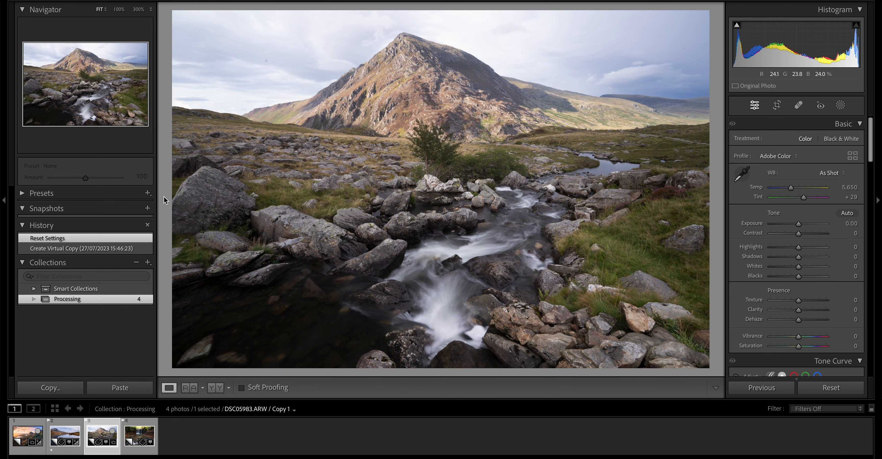
scroll(763, 272, "down", 15)
scroll(783, 279, "down", 8)
left_click(789, 260)
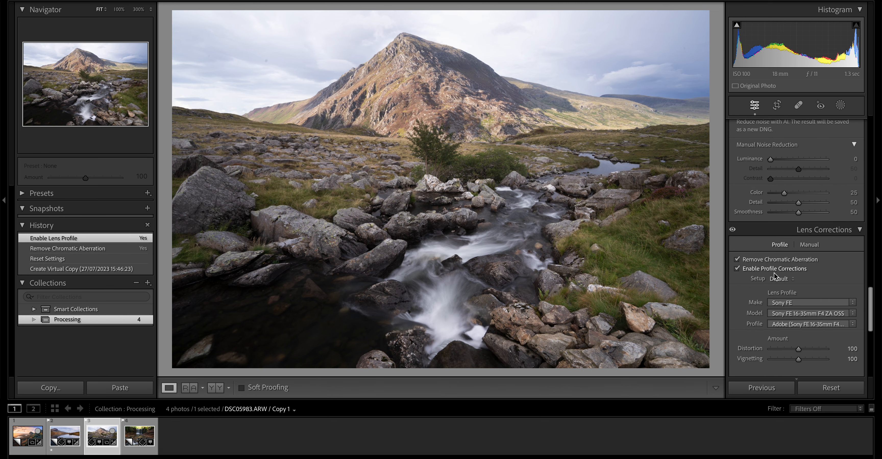
- Raise the highlights with an upper point on the point tone curve, and add a shadow point at input 76
scroll(781, 260, "up", 20)
scroll(784, 246, "up", 3)
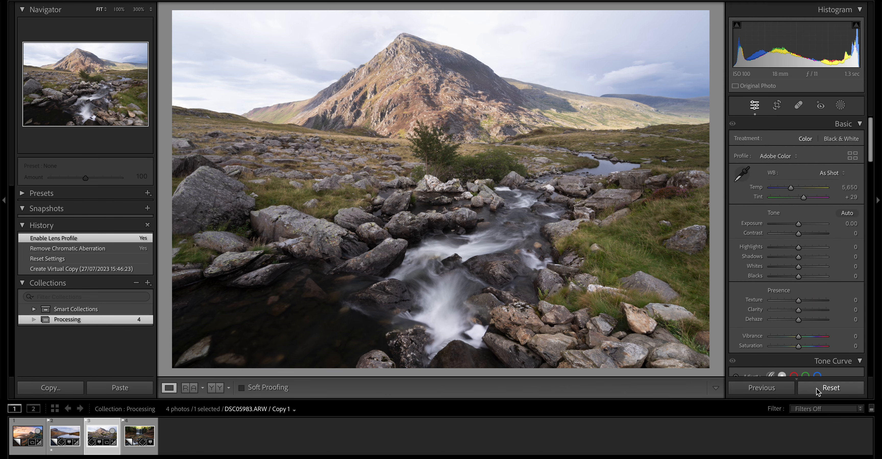
scroll(817, 308, "down", 8)
left_click_drag(812, 214, 812, 206)
left_click_drag(783, 237, 775, 246)
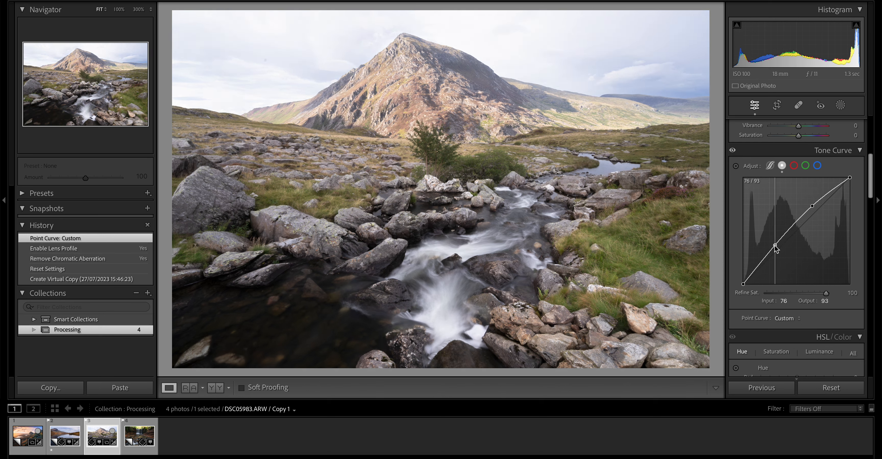
- Lower the mountain stream photo's Highlights to -100 and raise its Shadows to +61
scroll(776, 251, "up", 7)
scroll(780, 252, "down", 1)
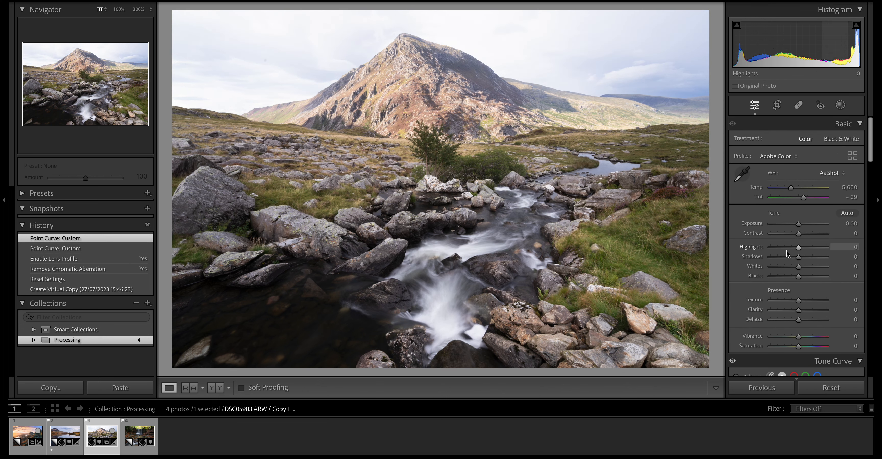
left_click_drag(798, 248, 768, 248)
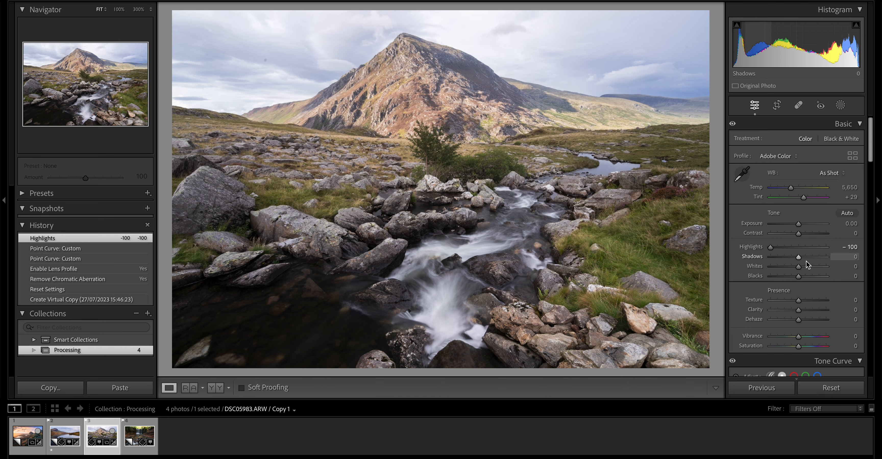
left_click_drag(798, 259, 815, 258)
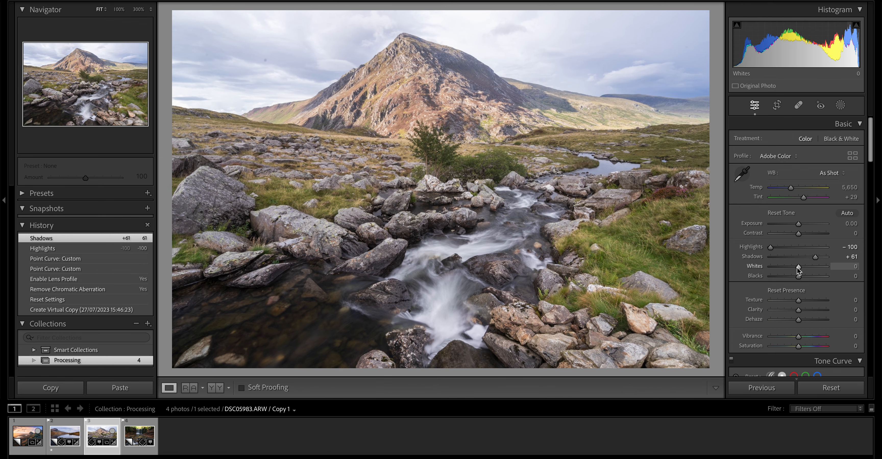
- Set the mountain stream photo's Whites to +19 and Blacks to -5
left_click_drag(799, 270, 804, 269)
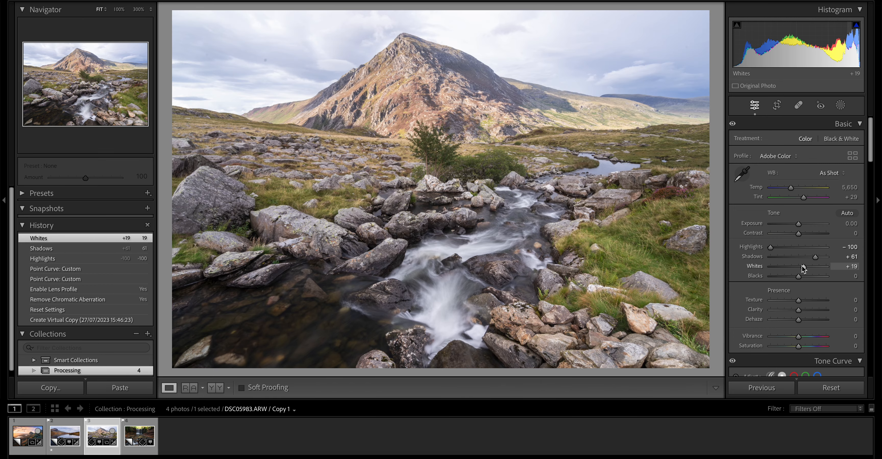
key("alt")
left_click_drag(797, 279, 796, 280)
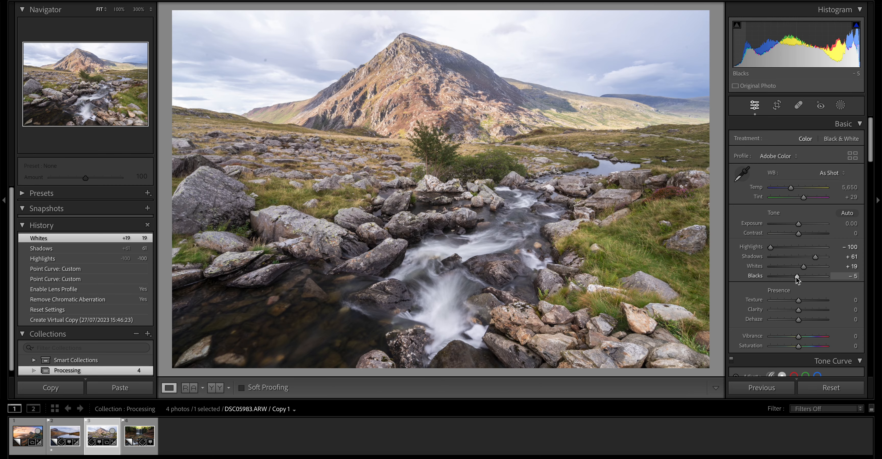
- Warm the mountain stream photo's white balance to Temp 5,807 and Tint +32, comparing the image before and after each change
scroll(794, 289, "down", 1)
scroll(795, 289, "up", 1)
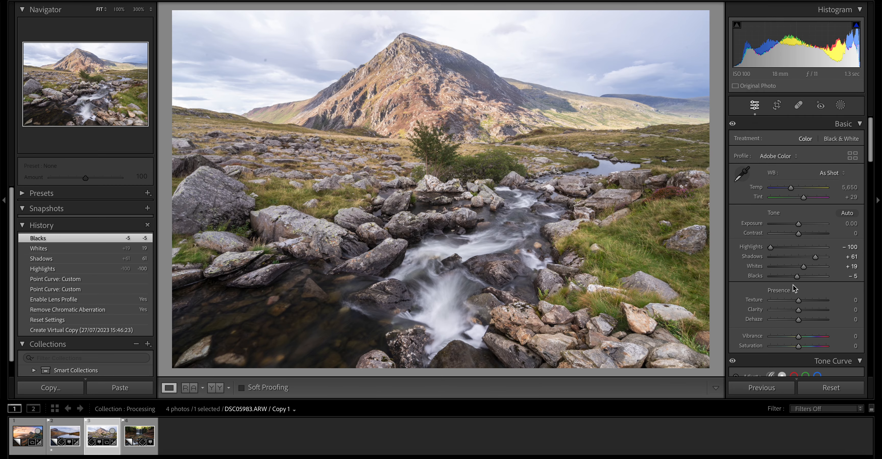
mouse_move(794, 187)
left_mouse_down()
mouse_move(804, 191)
mouse_move(791, 187)
left_mouse_up()
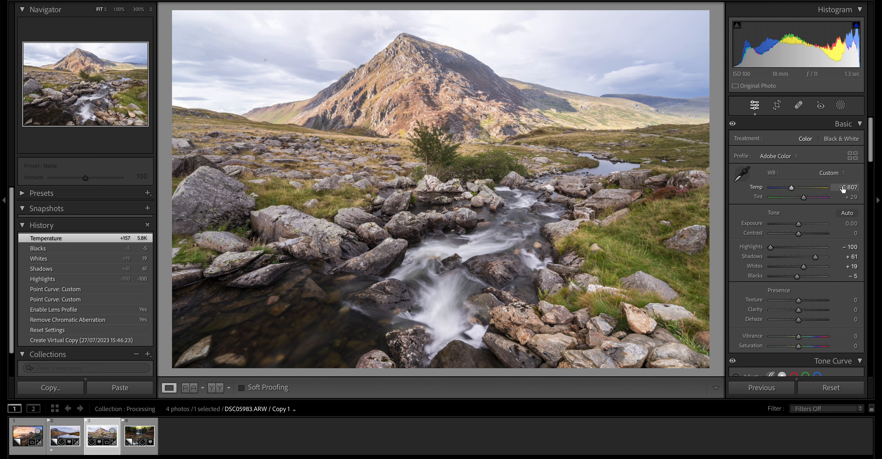
left_click(64, 249)
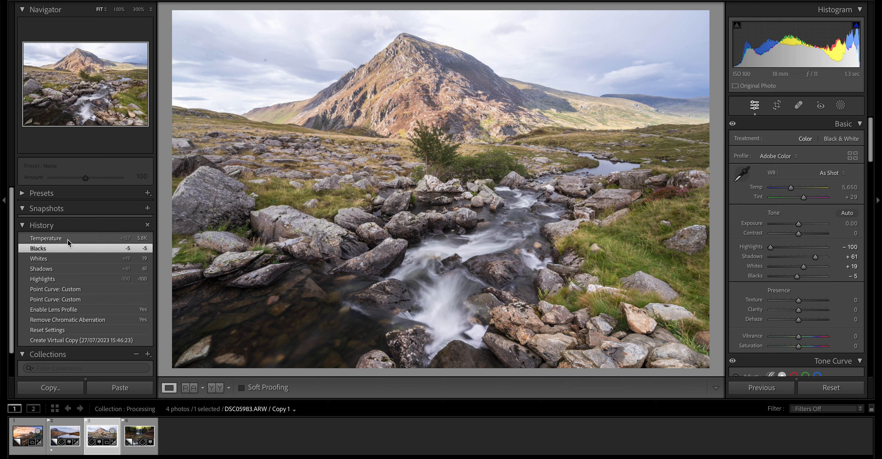
left_click(68, 240)
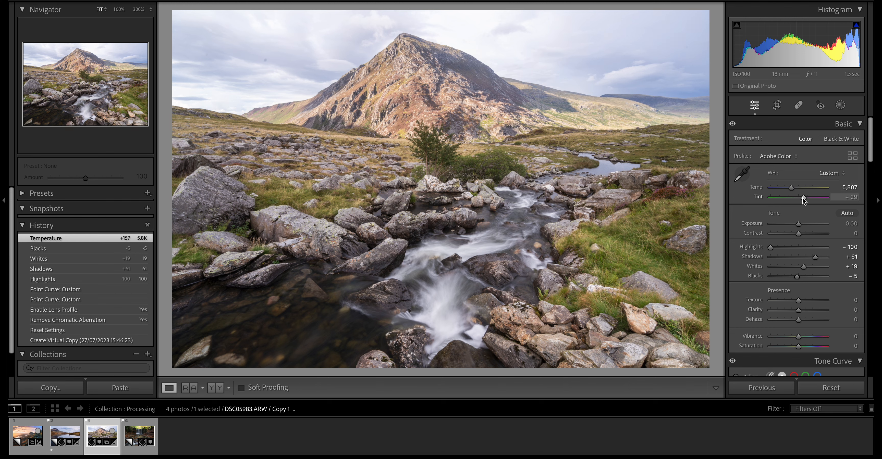
left_click_drag(804, 200, 804, 201)
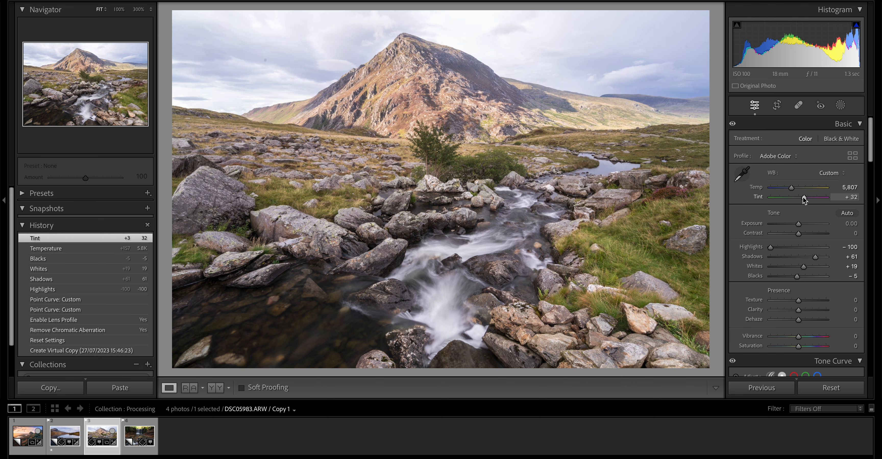
left_click(106, 248)
left_click(105, 242)
- Set the photo's Contrast to +16, Texture to +12, Clarity to +10, Dehaze to +4 and Vibrance to +14
left_click_drag(802, 236, 802, 236)
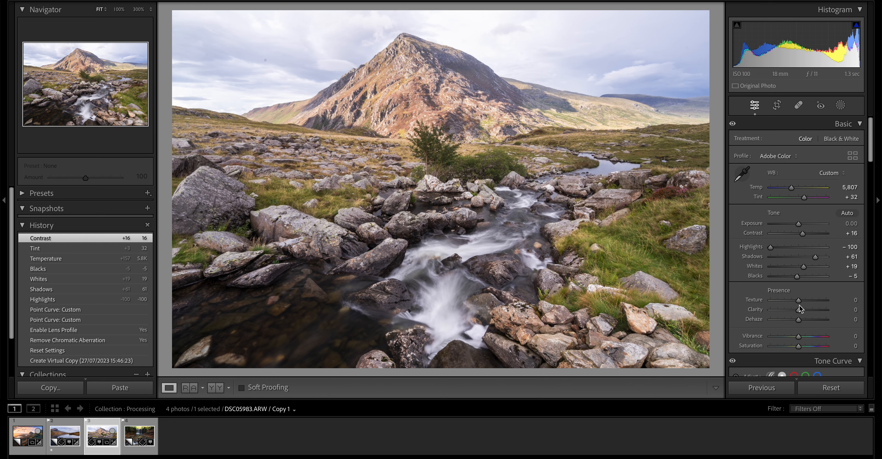
left_click_drag(798, 305, 800, 310)
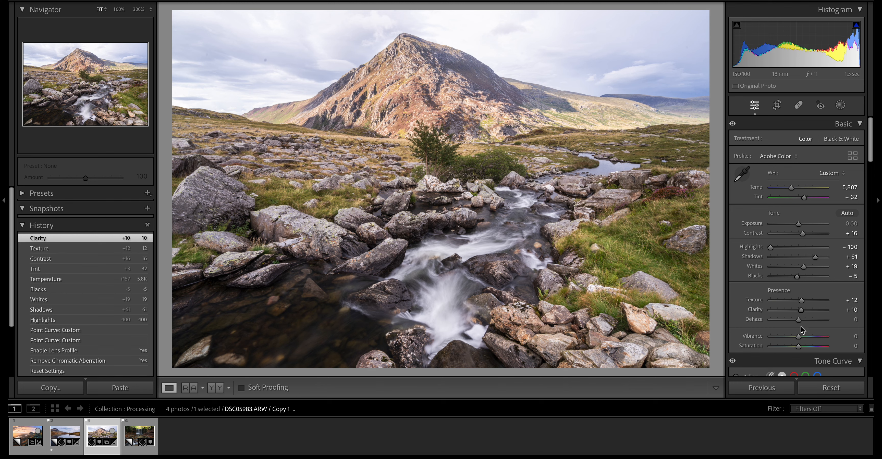
left_click_drag(802, 323, 800, 322)
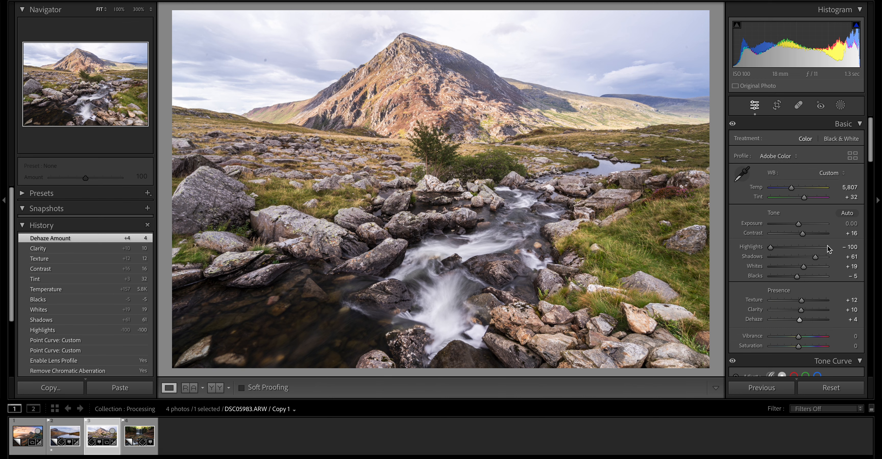
scroll(819, 241, "down", 5)
left_click_drag(799, 208, 802, 208)
- Shift the Yellow hue to -20 in the photo's color mixing adjustments
scroll(801, 219, "down", 8)
scroll(801, 224, "down", 3)
scroll(804, 231, "up", 2)
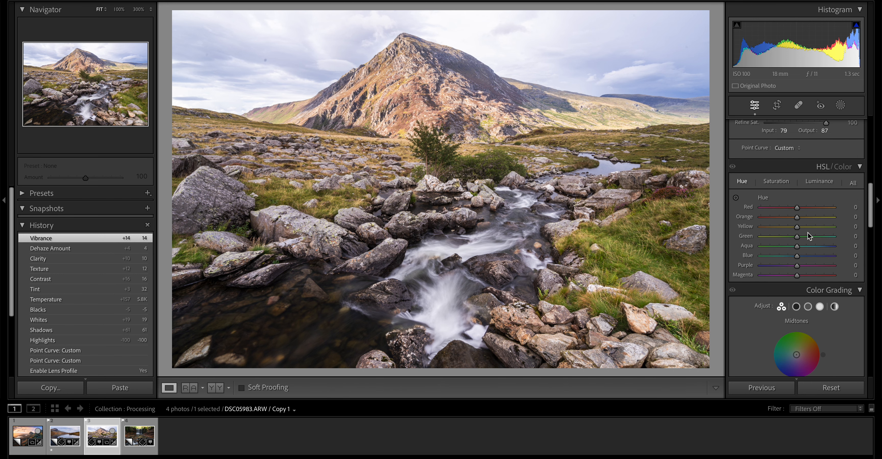
left_click_drag(796, 231, 789, 231)
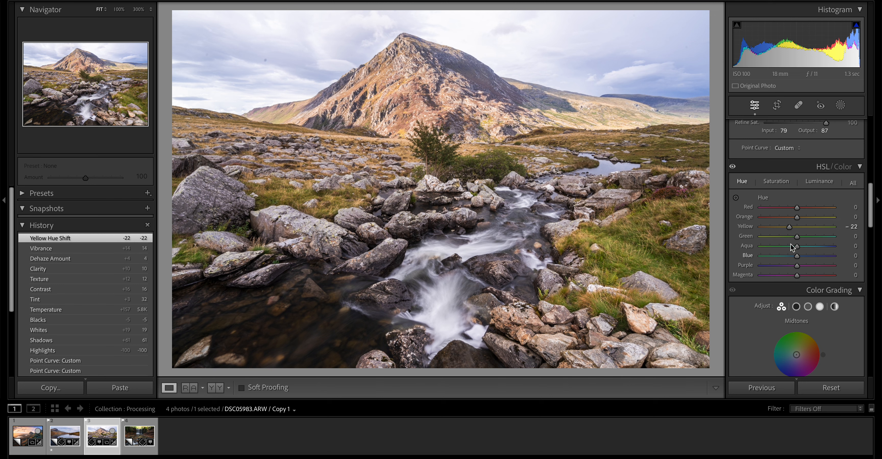
mouse_move(791, 229)
left_mouse_down()
mouse_move(800, 229)
mouse_move(789, 229)
left_mouse_up()
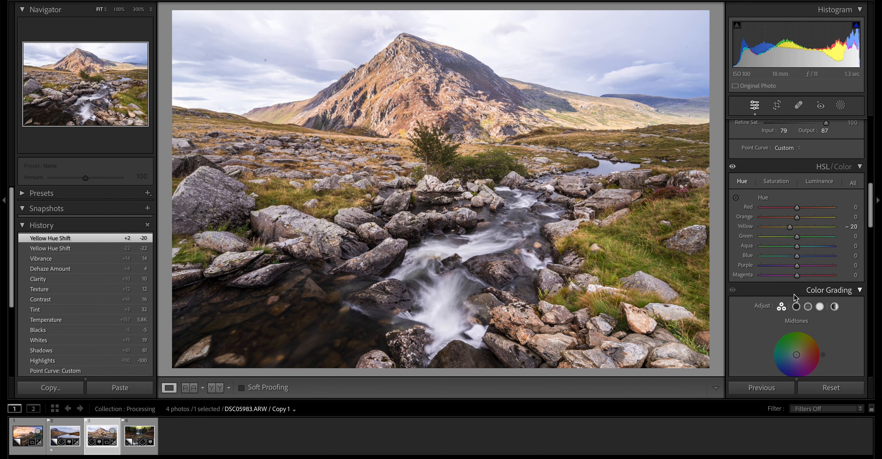
- Apply the Auto Upright perspective correction to the mountain stream photo
scroll(794, 296, "down", 15)
scroll(794, 295, "down", 10)
left_click(797, 190)
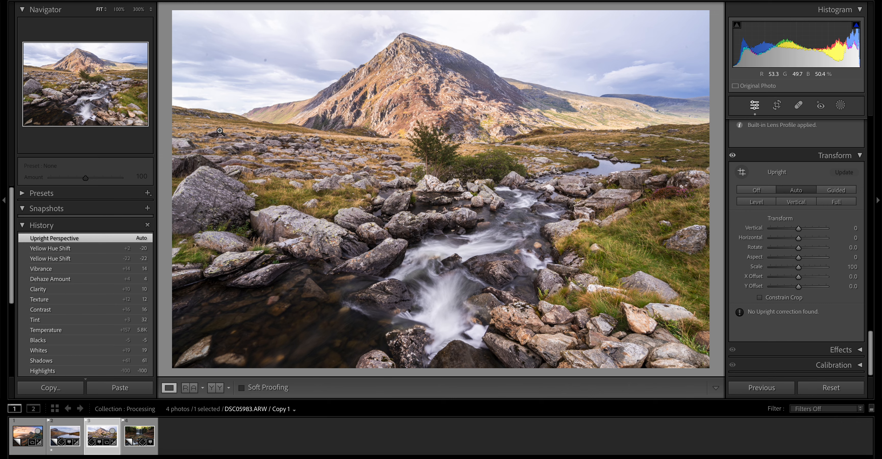
scroll(781, 191, "up", 3)
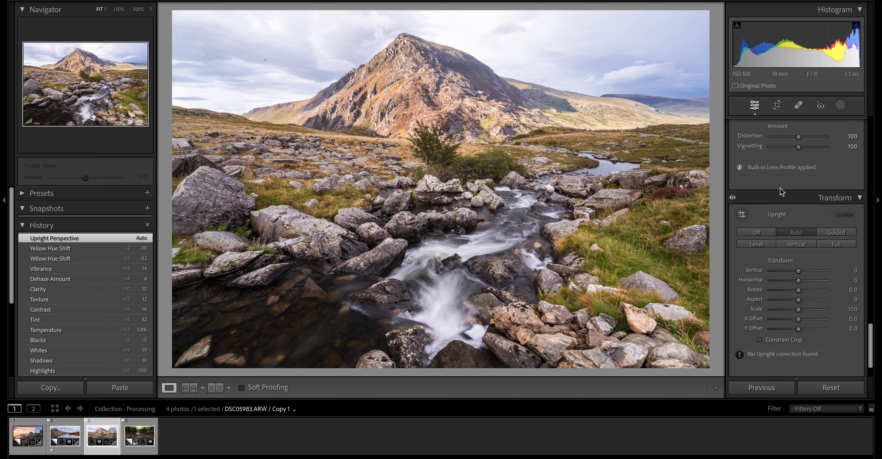
scroll(782, 191, "up", 10)
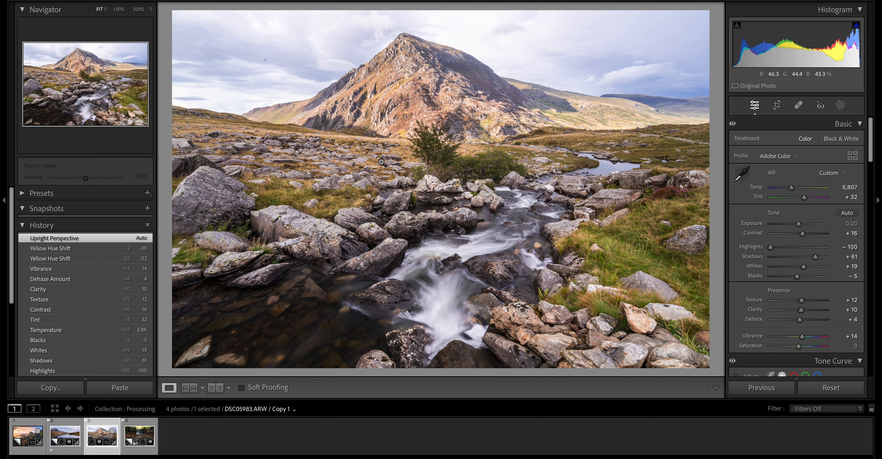
- Create a Select Sky mask and set its Exposure to -0.46 and Highlights to -28
left_click(840, 105)
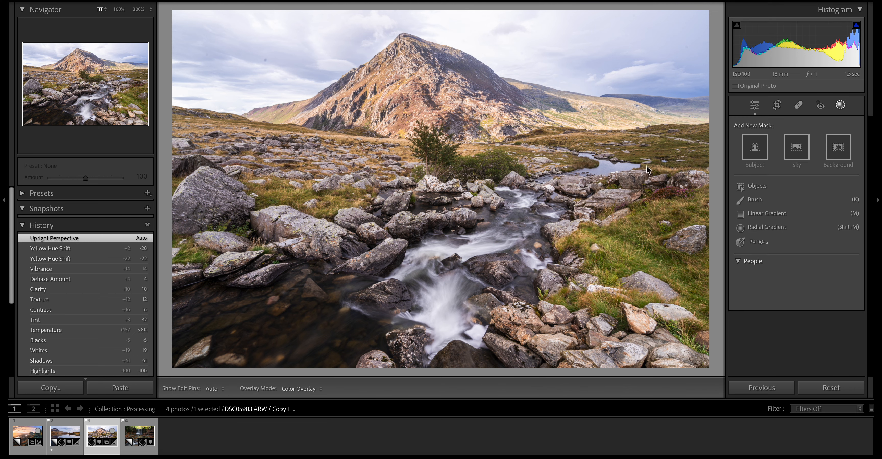
left_click(797, 155)
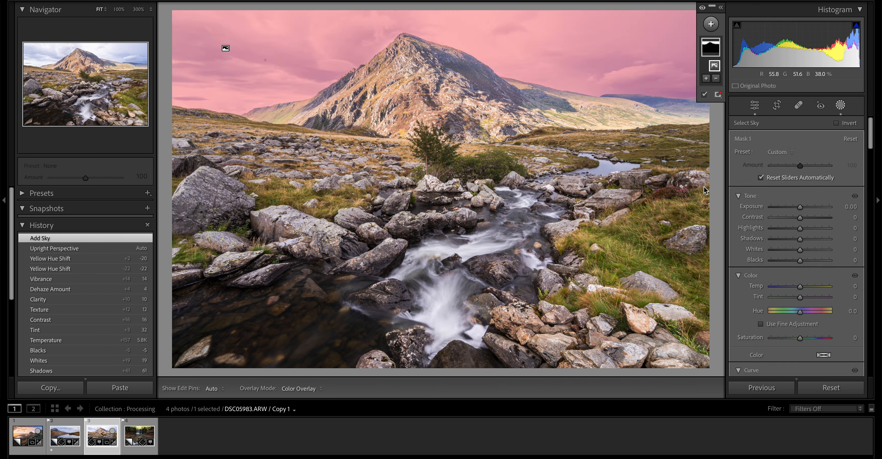
left_click_drag(799, 206, 795, 212)
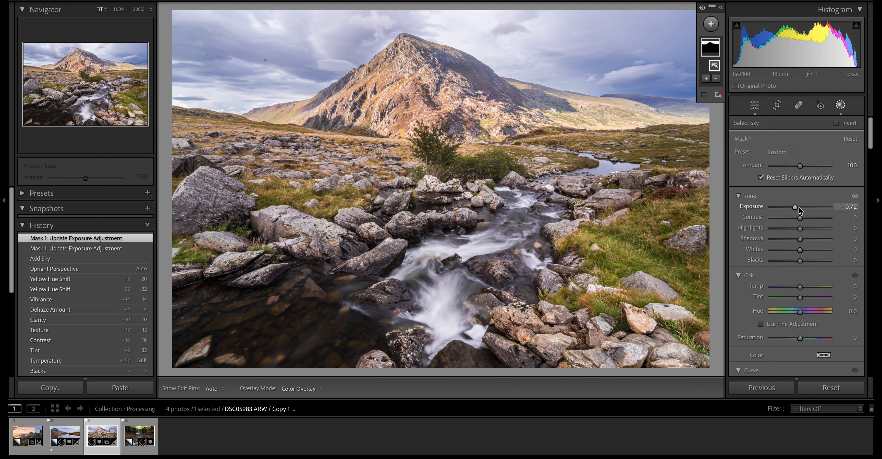
left_click_drag(795, 207, 792, 231)
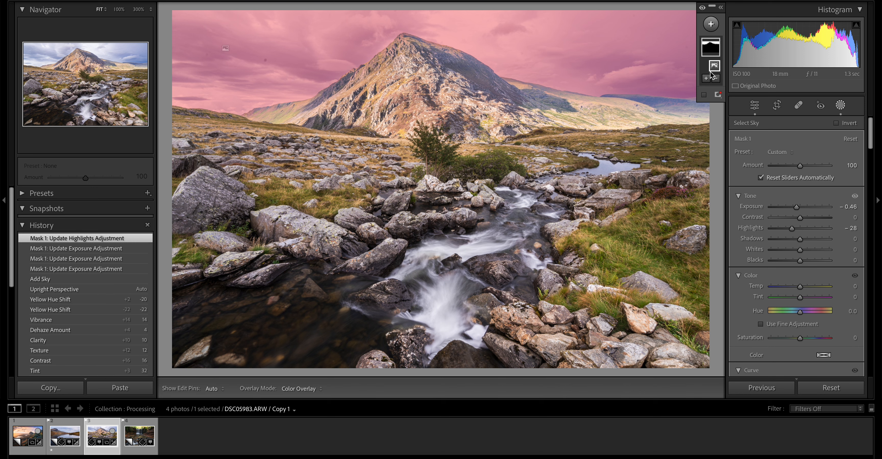
- Add a brush stroke to the sky mask along the distant hills on the right-hand horizon, and close masking
left_click(705, 78)
left_click(722, 173)
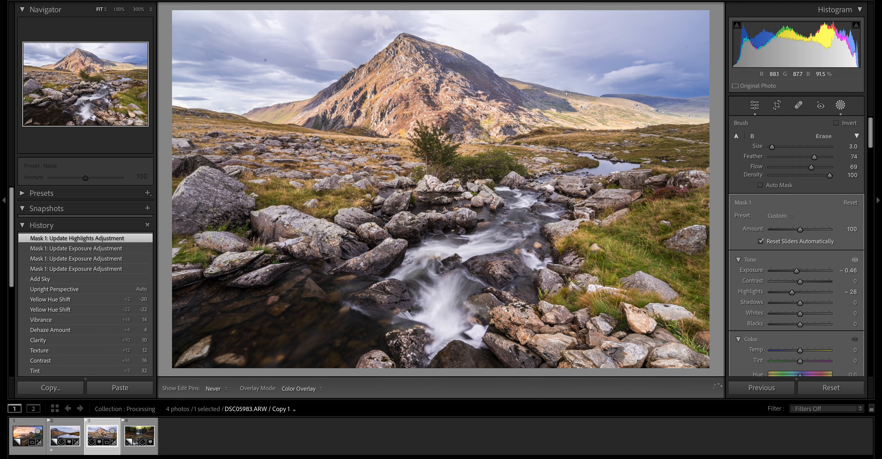
left_click_drag(621, 99, 691, 98)
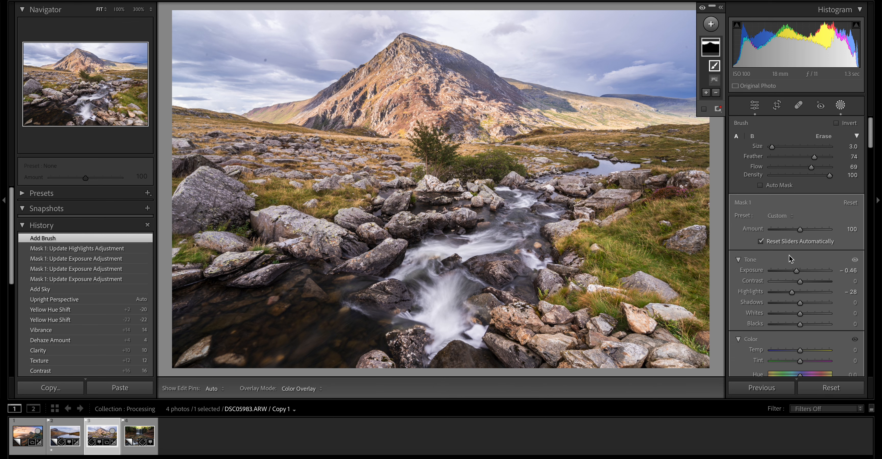
left_click(841, 106)
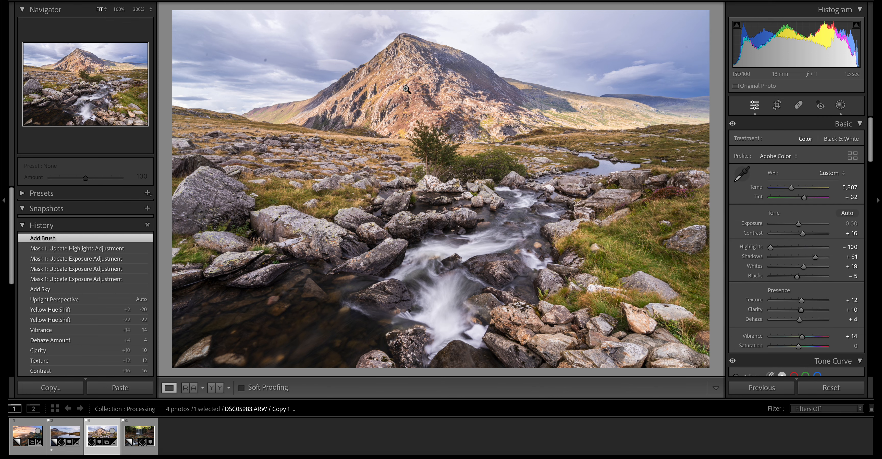
- Set the sky mask's Contrast to 21, Highlights to -58, Blacks to -25 and Clarity to 20, and close masking
left_click(841, 105)
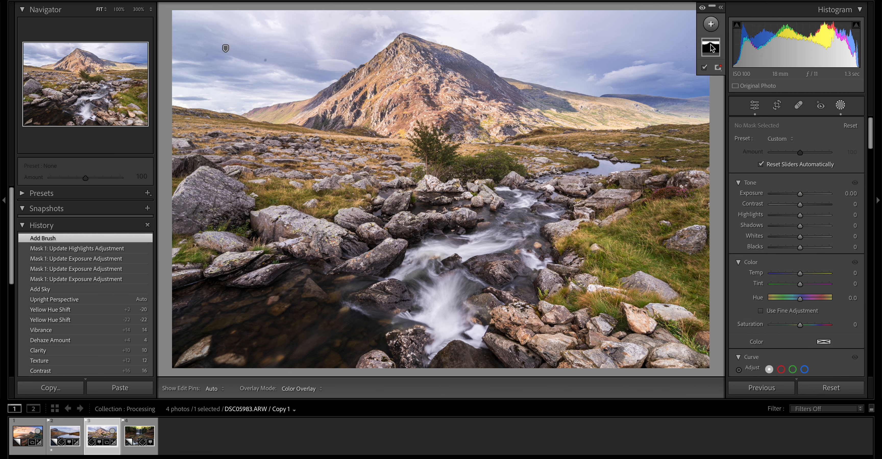
mouse_move(712, 47)
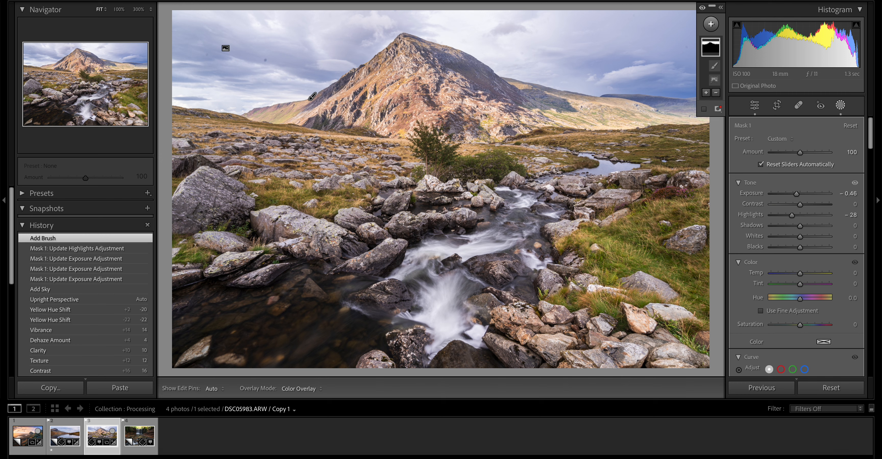
left_click_drag(800, 204, 783, 220)
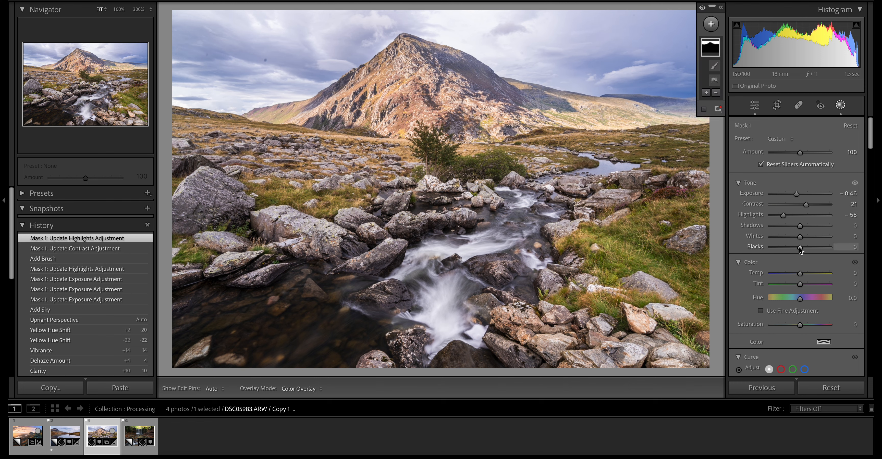
left_click_drag(800, 247, 793, 247)
scroll(810, 273, "down", 10)
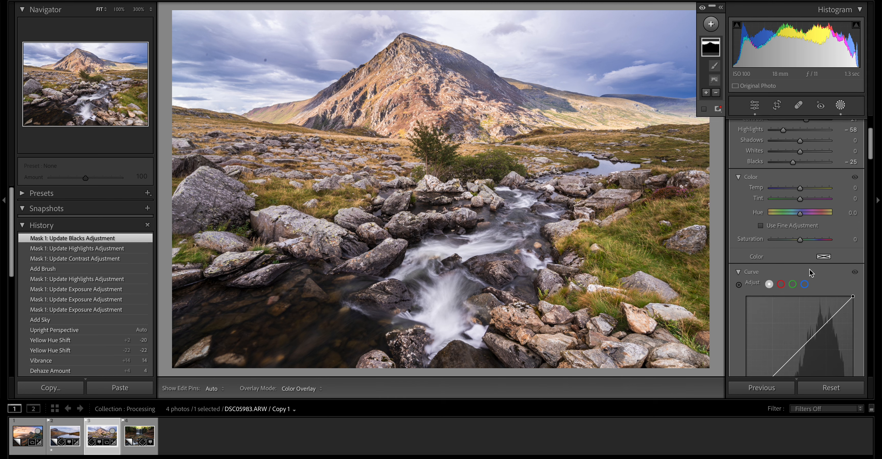
left_click_drag(802, 282, 808, 281)
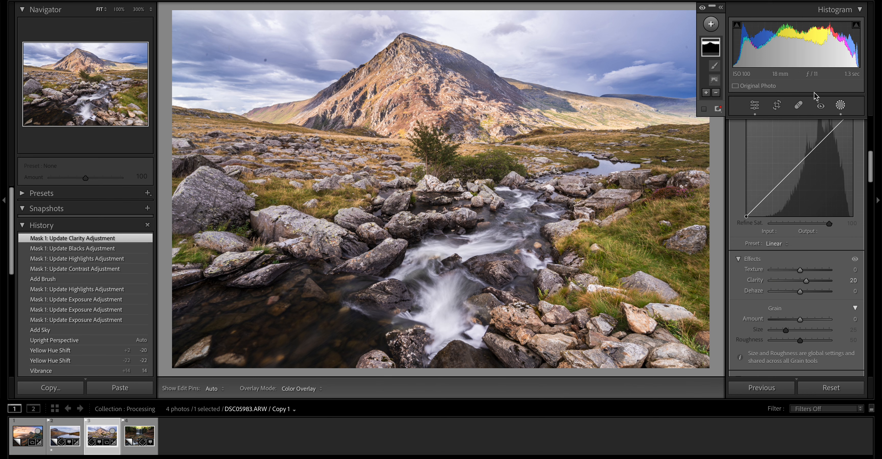
left_click(842, 105)
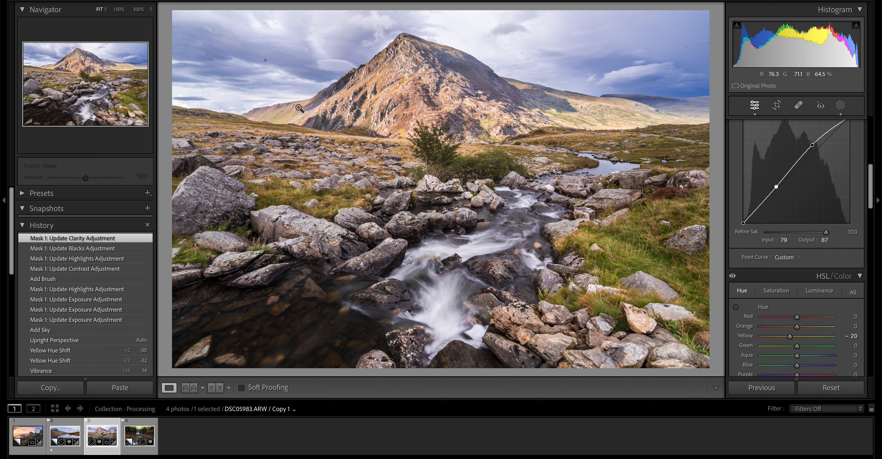
- Paint a new brush mask over the mountain and its slopes with brush size 14.0, and lower its Exposure to -0.41
left_click(841, 106)
left_click(710, 25)
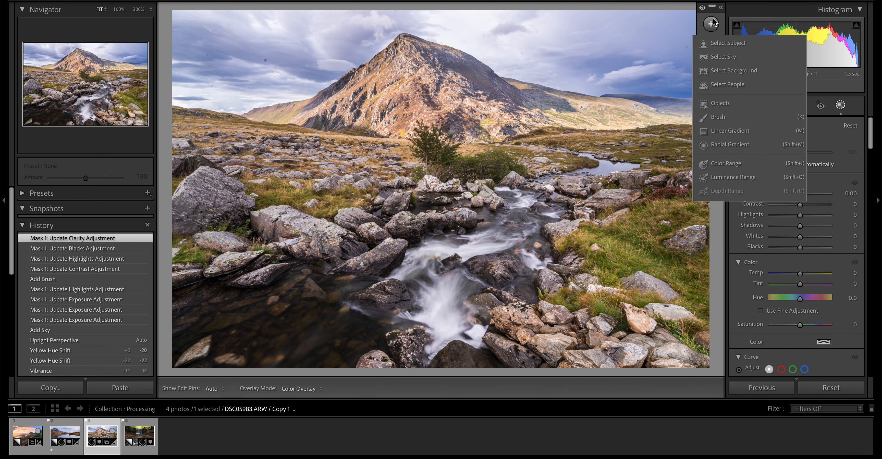
left_click(719, 104)
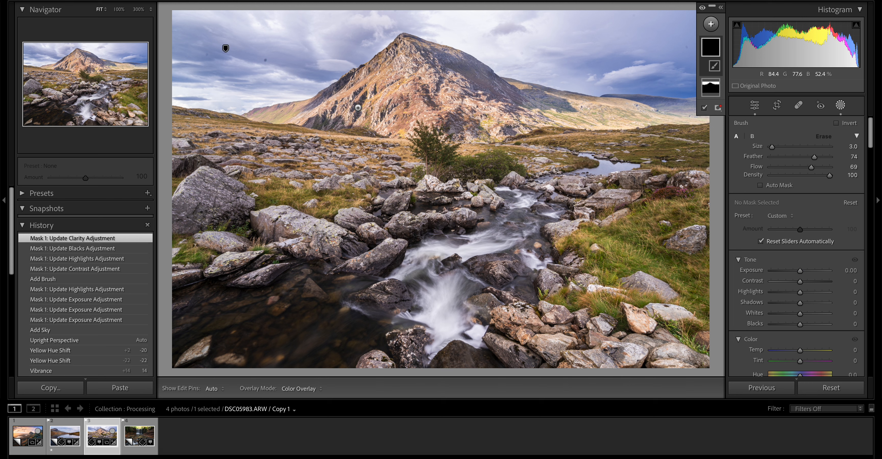
key("bracketright")
key("bracketright")
key("bracketright")
key("bracketright")
mouse_move(357, 107)
left_mouse_down()
mouse_move(397, 82)
mouse_move(404, 103)
mouse_move(477, 102)
mouse_move(507, 116)
mouse_move(475, 133)
mouse_move(610, 120)
mouse_move(685, 123)
mouse_move(633, 106)
mouse_move(497, 101)
left_mouse_up()
mouse_move(423, 118)
left_mouse_down()
mouse_move(246, 121)
mouse_move(353, 119)
left_mouse_up()
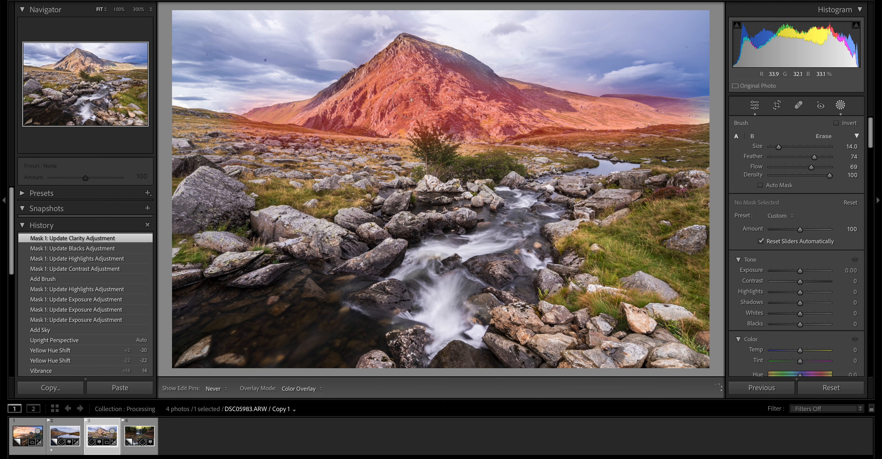
left_click_drag(412, 100, 420, 99)
left_click_drag(807, 269, 797, 273)
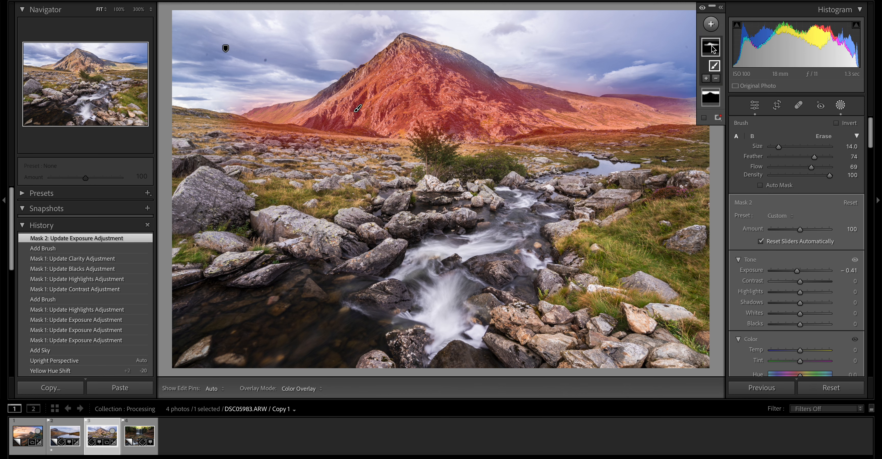
- Subtract the sky along the mountain's ridge line from the mountain mask with a brush of size 6.0
right_click(718, 71)
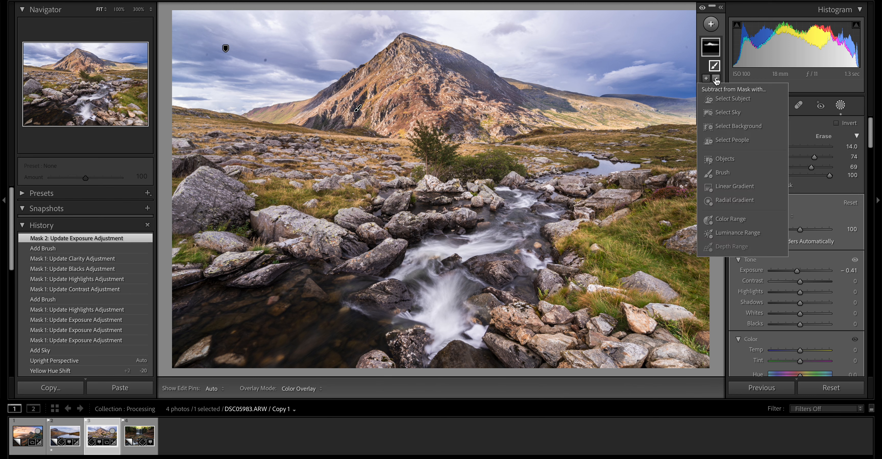
left_click(725, 170)
key("bracketleft")
key("bracketleft")
key("bracketleft")
key("bracketleft")
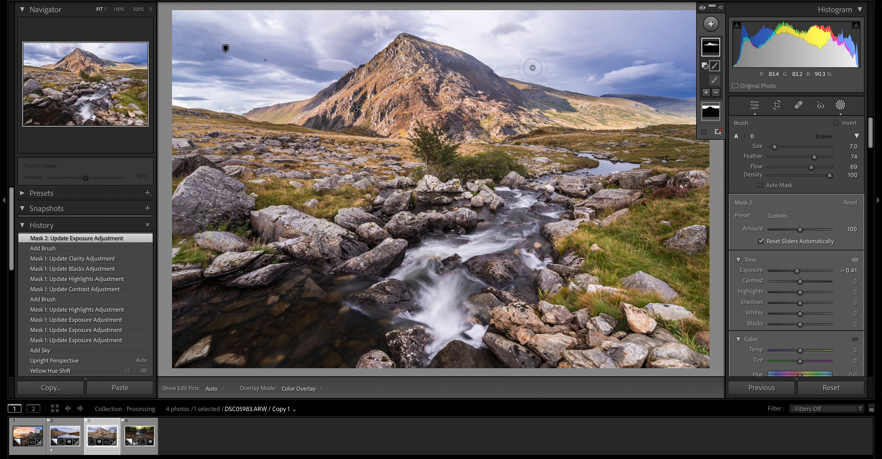
key("h")
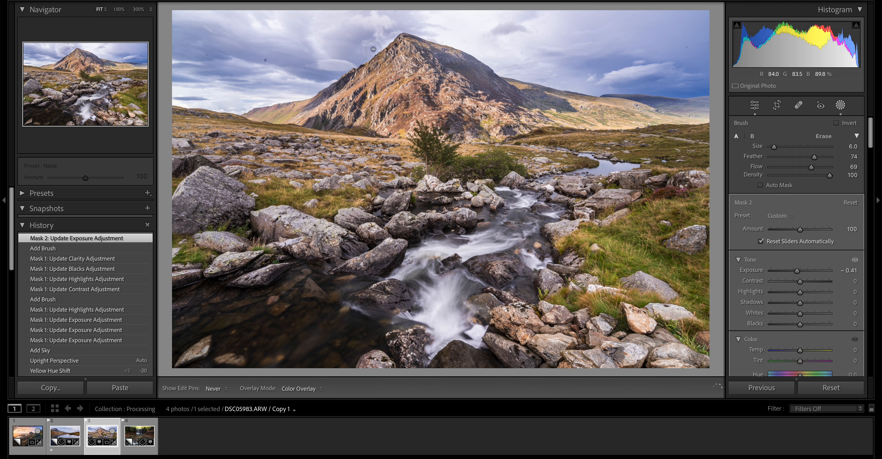
left_click(373, 49, "alt")
key("h")
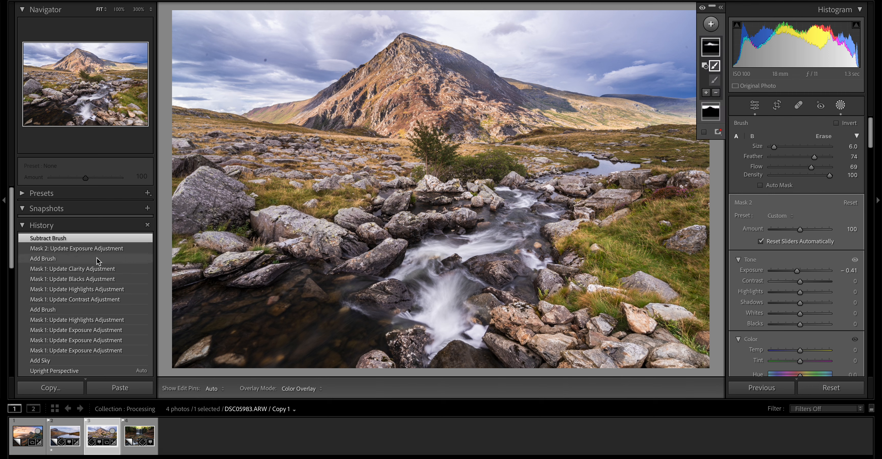
- Compare the photo before and after the mountain mask using the edit history, return to the latest state and close masking
left_click(95, 269)
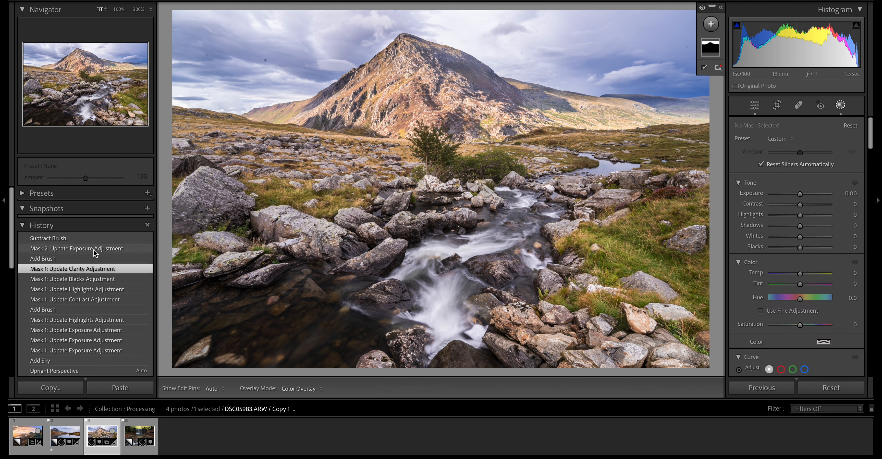
left_click(94, 239)
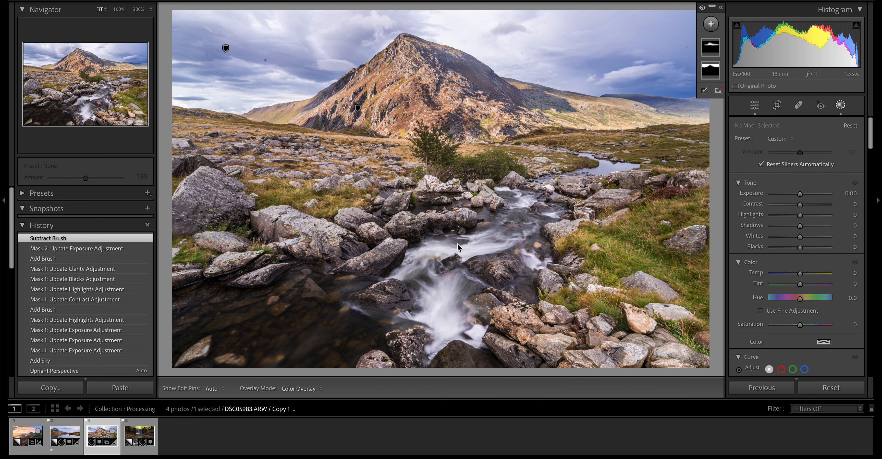
left_click(840, 106)
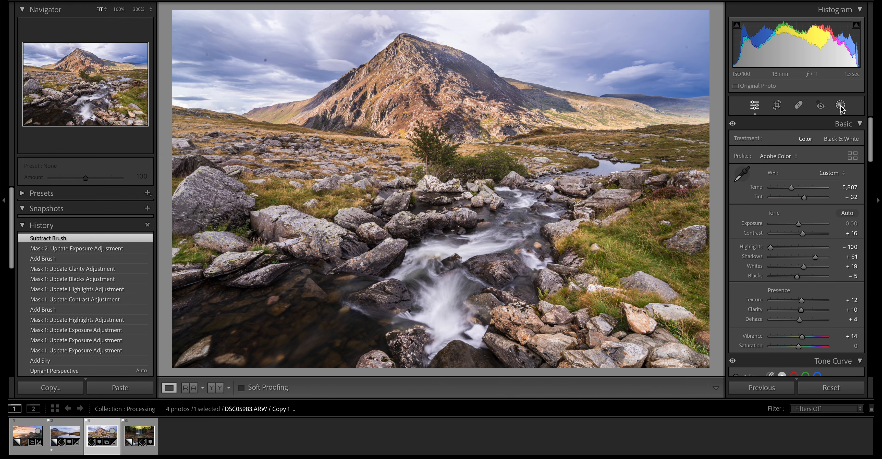
- Add a large inverted radial gradient mask centred on the photo, lower its Exposure to -1.02 and close masking
left_click(840, 106)
left_click(710, 24)
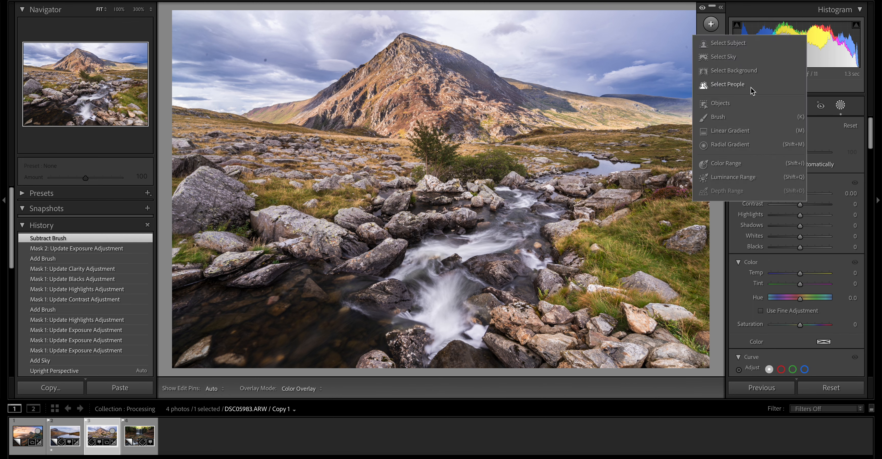
left_click(736, 144)
left_click_drag(442, 203, 747, 390)
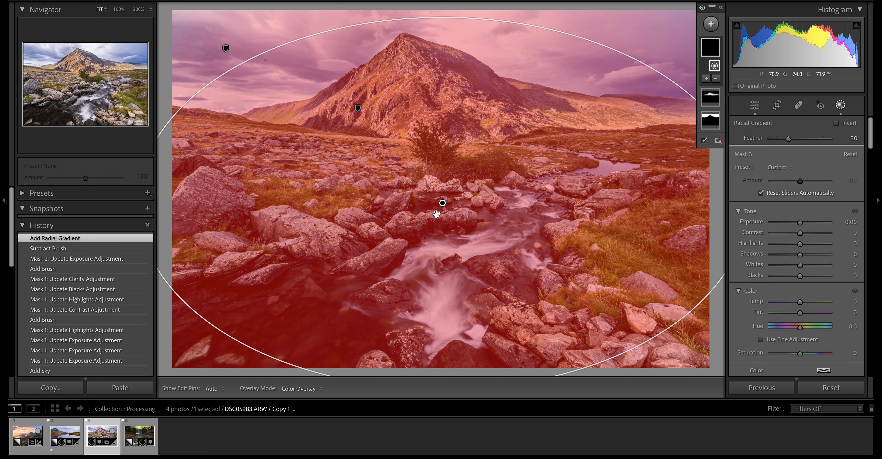
right_click(442, 204)
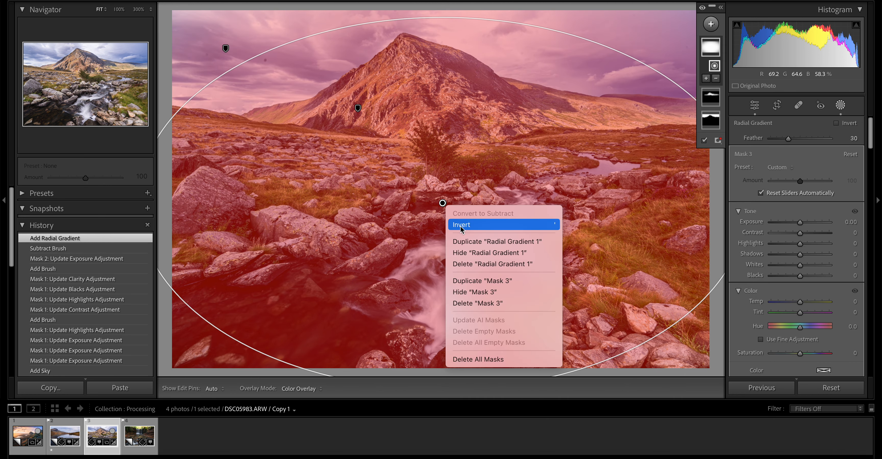
left_click(458, 225)
left_click_drag(800, 227, 791, 227)
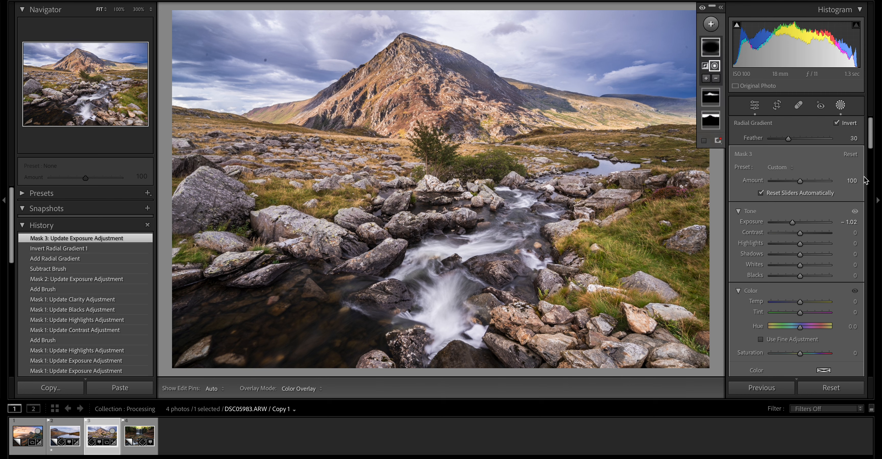
left_click(841, 104)
- Try a Color Range mask sampled from the green grass with Refine at 55, and delete it
left_click(842, 105)
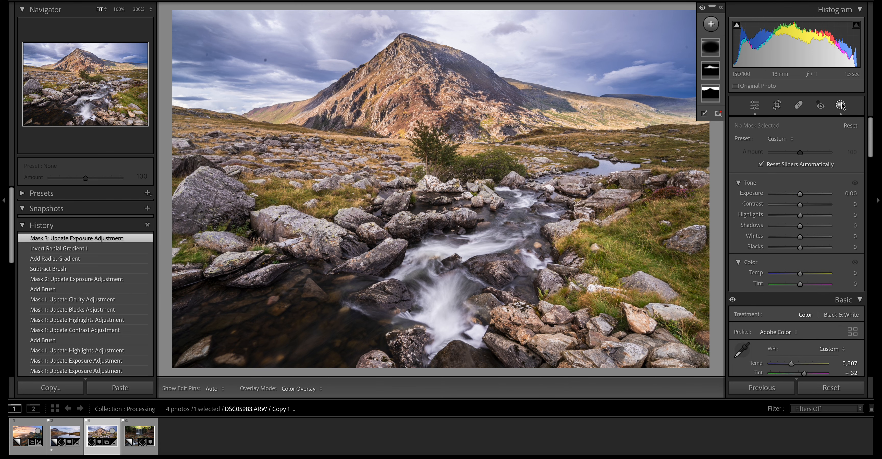
left_click(711, 24)
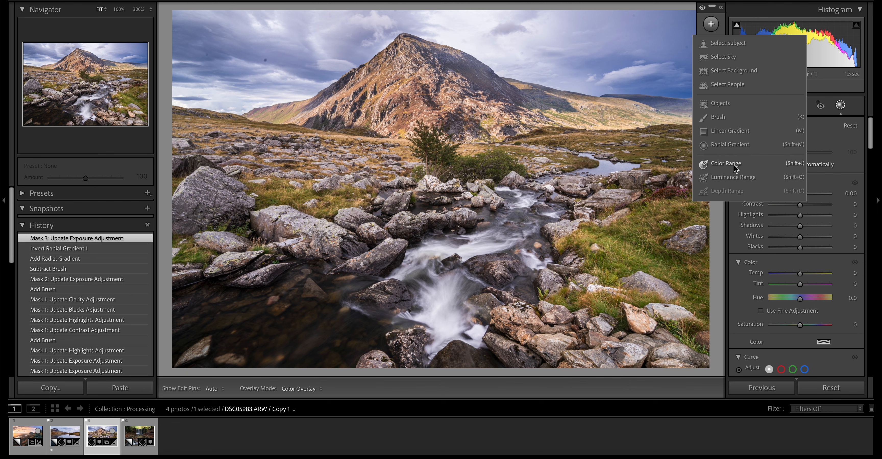
left_click(726, 164)
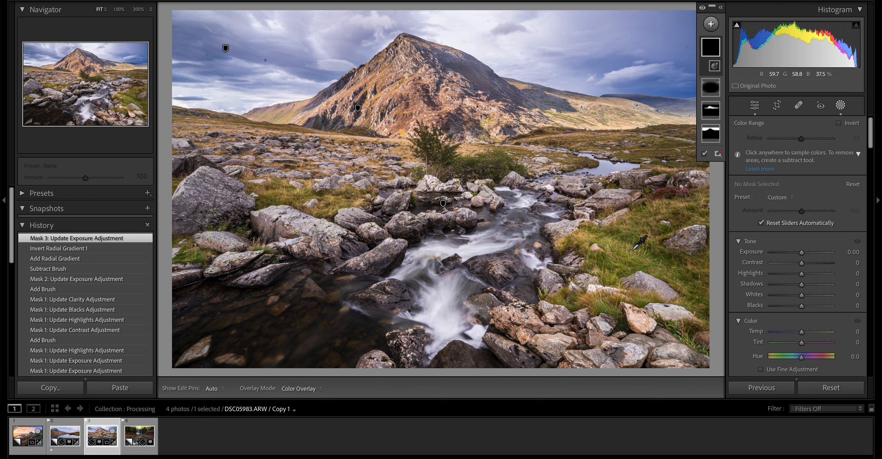
left_click(623, 256)
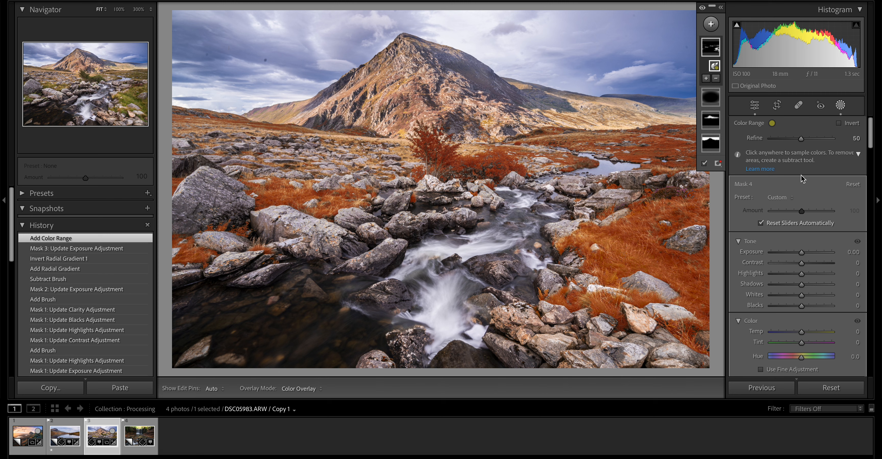
mouse_move(801, 139)
left_mouse_down()
mouse_move(767, 149)
mouse_move(823, 150)
mouse_move(805, 147)
left_mouse_up()
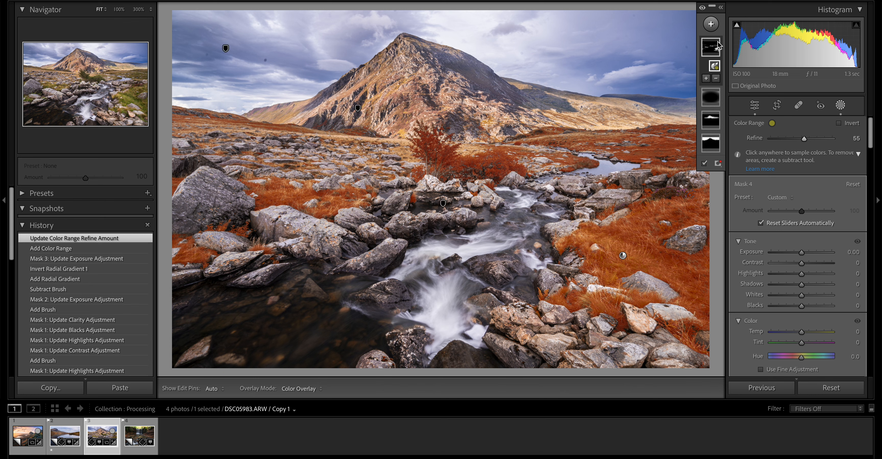
key("Delete")
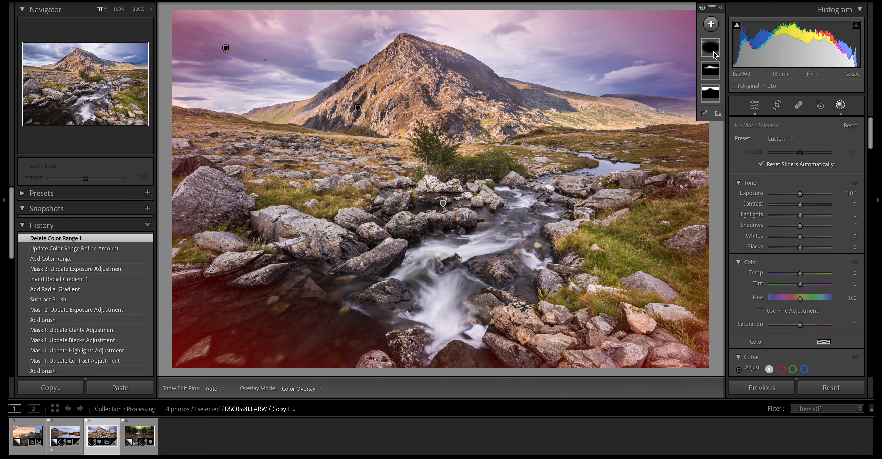
- Try a Luminance Range mask sampled from the white stream water, narrowing its range to 63/96 and 100/100
left_click(711, 27)
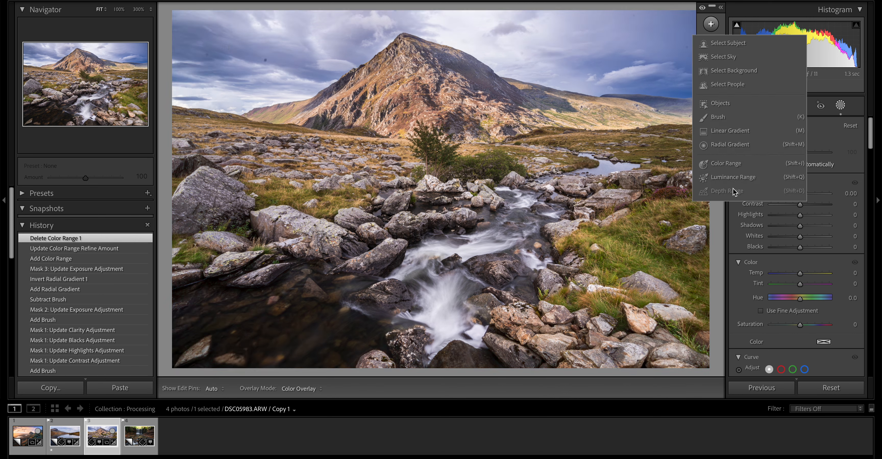
left_click(736, 177)
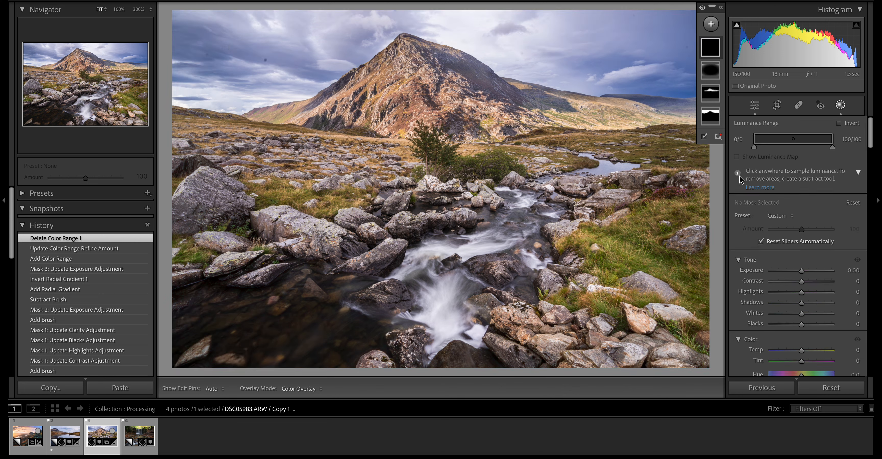
left_click(441, 322)
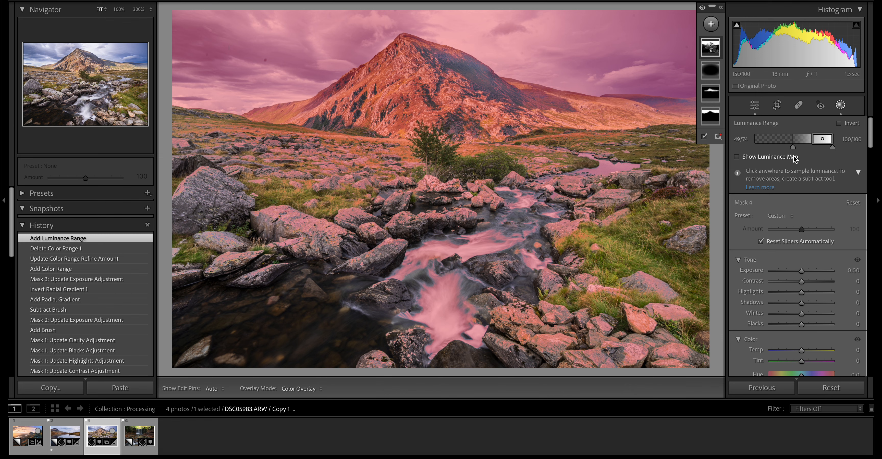
left_click_drag(793, 147, 827, 144)
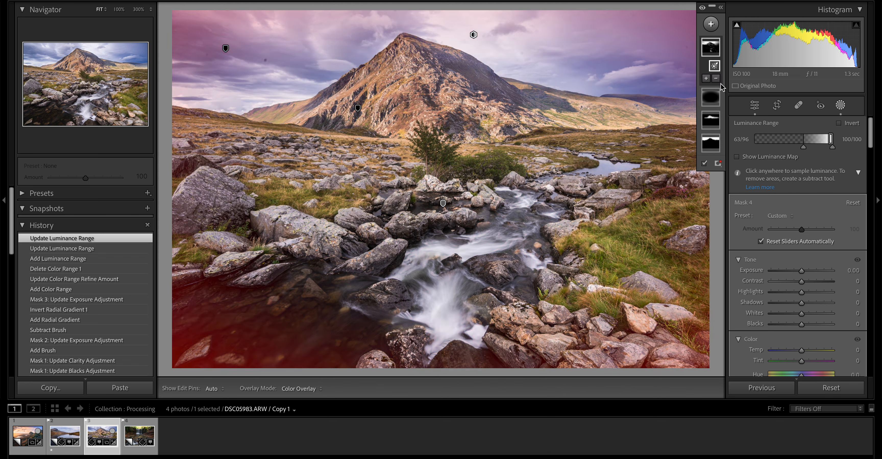
- Subtract the sky and mountain from the luminance mask with a large brush of size 31.0
left_click(716, 78)
left_click(724, 175)
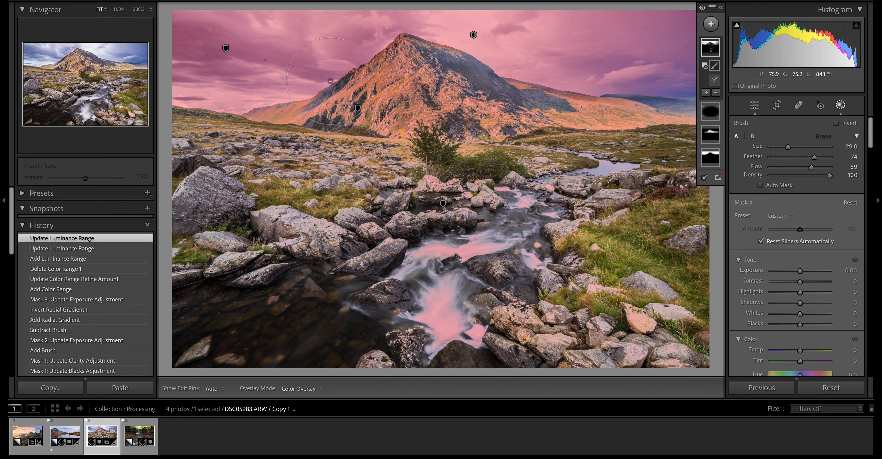
mouse_move(331, 81)
left_mouse_down()
mouse_move(247, 58)
mouse_move(308, 31)
mouse_move(479, 51)
mouse_move(384, 61)
mouse_move(342, 78)
mouse_move(486, 55)
mouse_move(705, 61)
mouse_move(644, 65)
mouse_move(664, 68)
mouse_move(483, 62)
mouse_move(555, 44)
left_mouse_up()
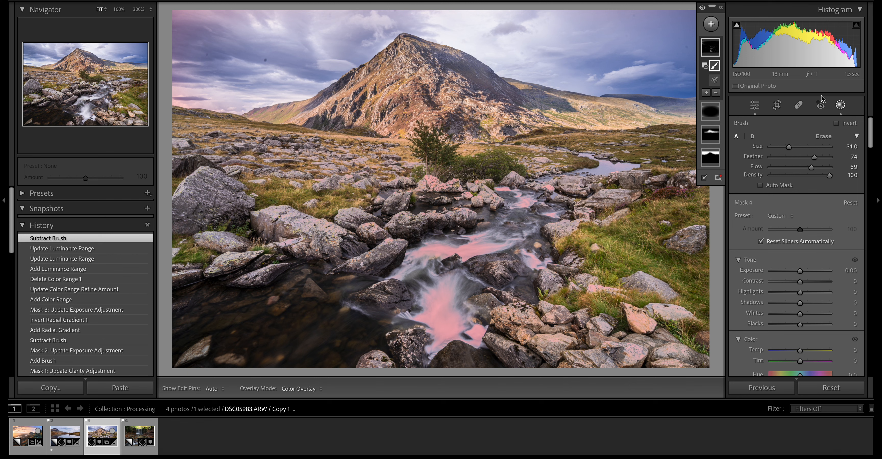
- Try Highlights at -56 on the luminance mask, undo its exposure change, and delete the mask
left_click_drag(798, 292, 809, 274)
key("ctrl+z")
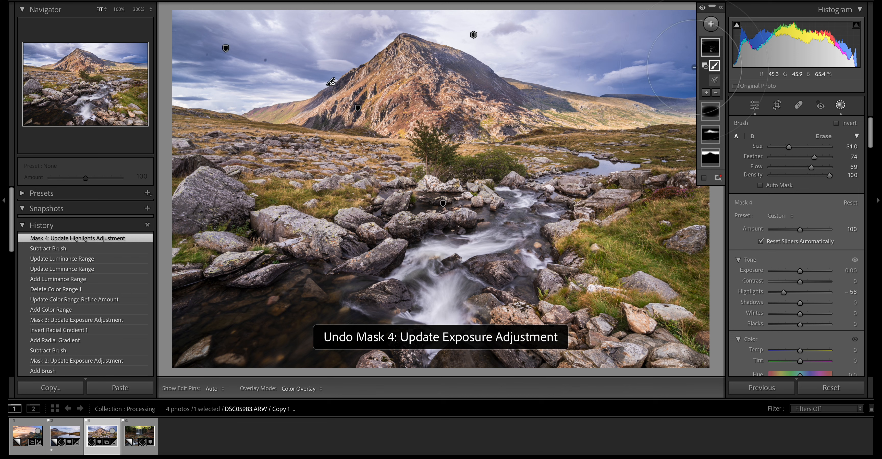
left_click(715, 49)
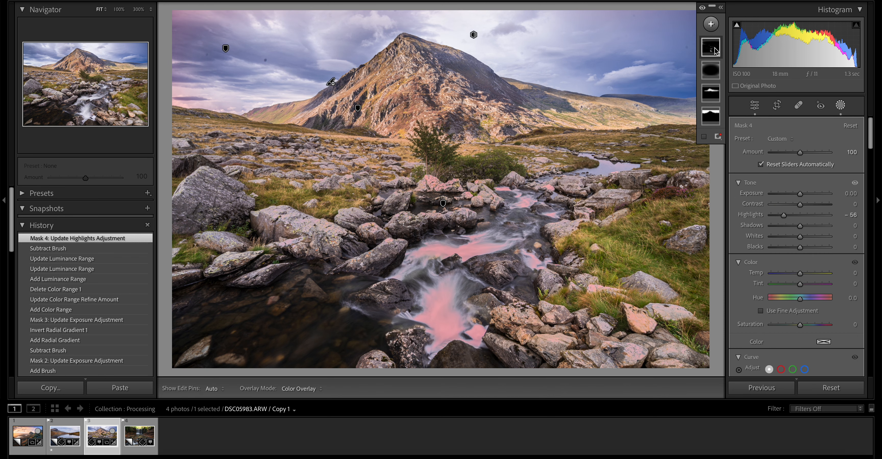
key("Delete")
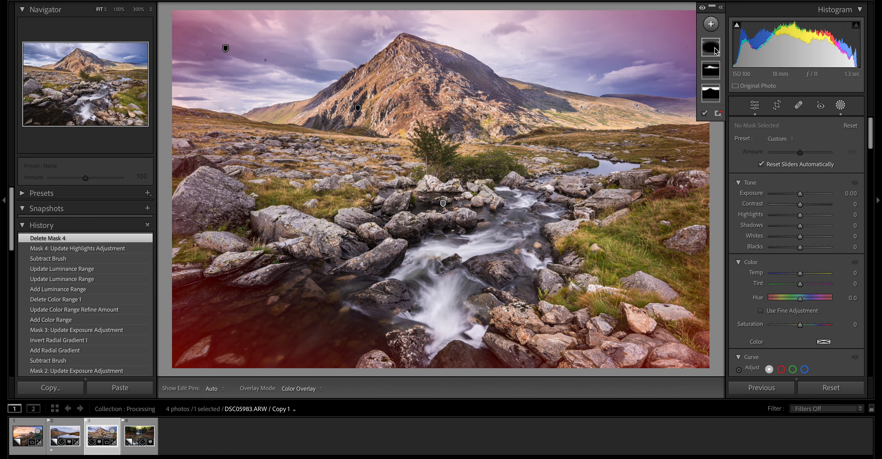
left_click(841, 105)
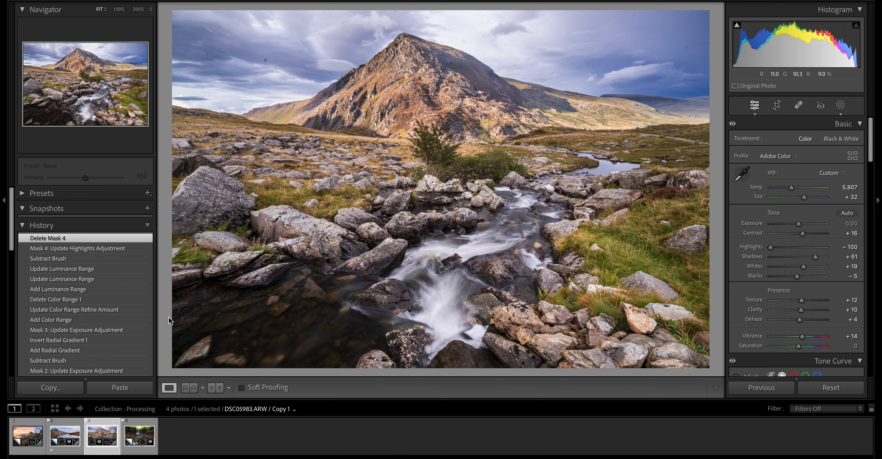
- Compare the edited photo with its Reset Settings state in the edit history, and return to the latest state
scroll(76, 347, "down", 15)
scroll(77, 345, "down", 3)
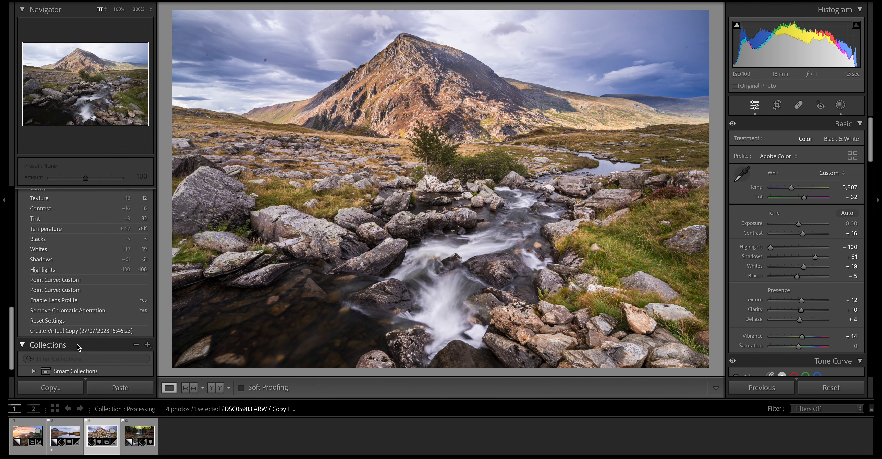
left_click(84, 319)
scroll(84, 320, "up", 2)
scroll(84, 323, "up", 15)
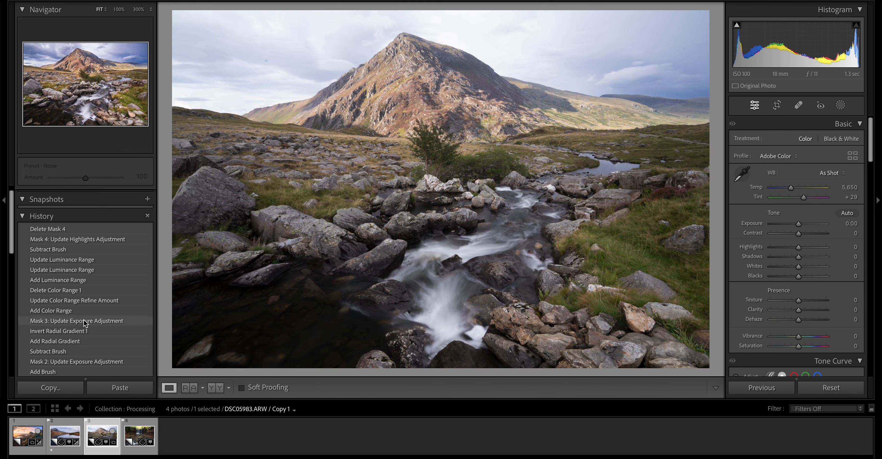
left_click(74, 230)
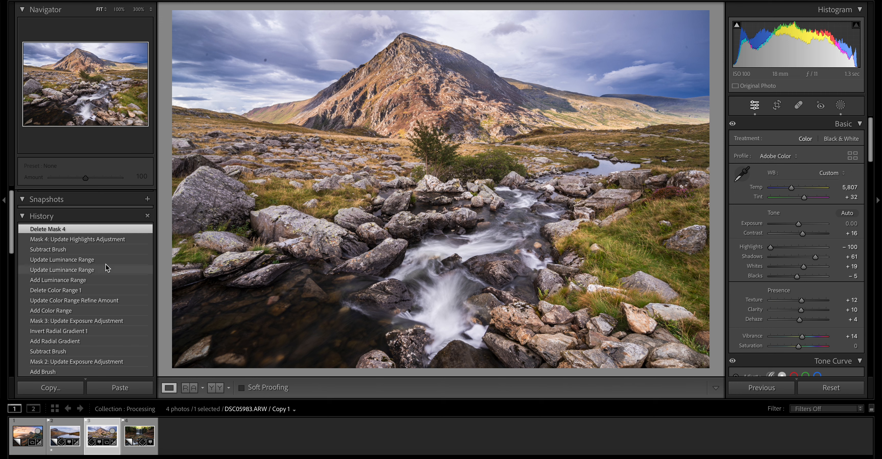
- Open the autumn waterfall photo DSC07306.ARW and enable Remove Chromatic Aberration and Enable Profile Corrections
left_click(134, 441)
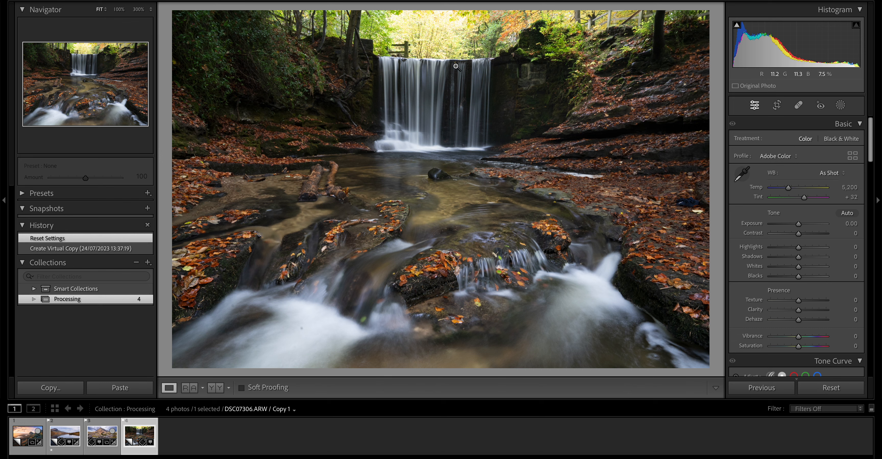
scroll(781, 220, "down", 5)
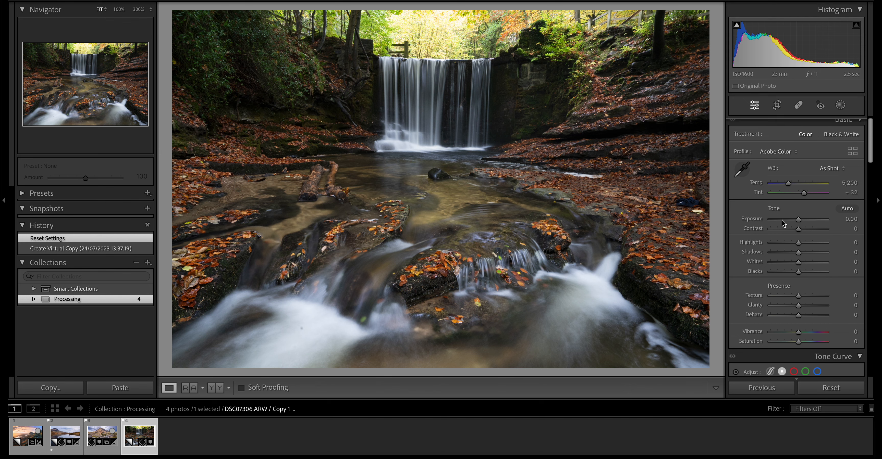
scroll(781, 220, "down", 15)
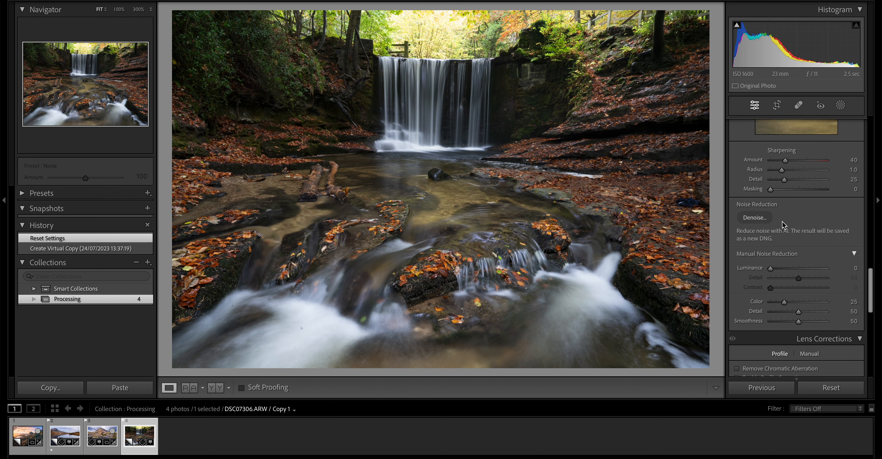
scroll(784, 303, "down", 1)
left_click(787, 239)
left_click(787, 249)
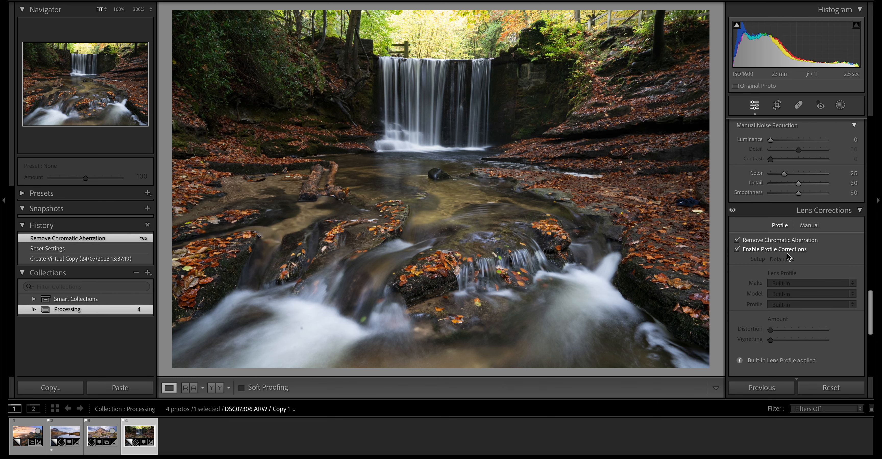
scroll(787, 257, "up", 20)
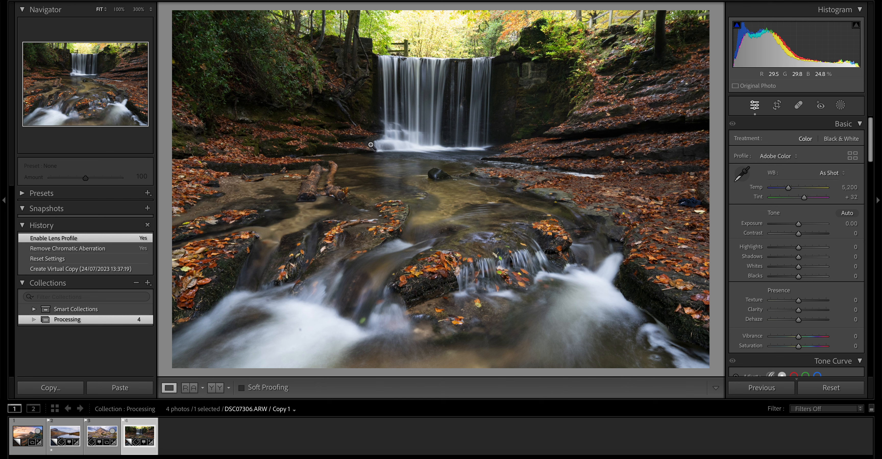
- Set the waterfall photo's Highlights to -100, Shadows to +62, Whites to -11 and Blacks to -2
left_click_drag(798, 248, 749, 252)
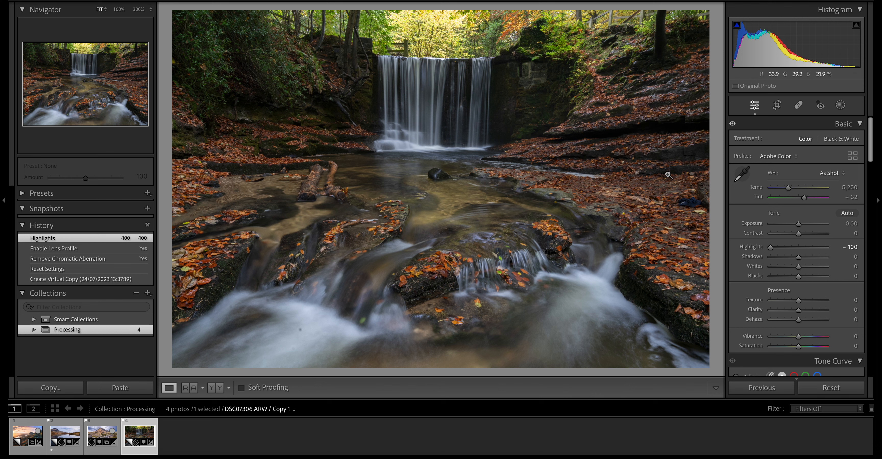
mouse_move(808, 260)
left_mouse_down()
mouse_move(801, 256)
mouse_move(816, 258)
left_mouse_up()
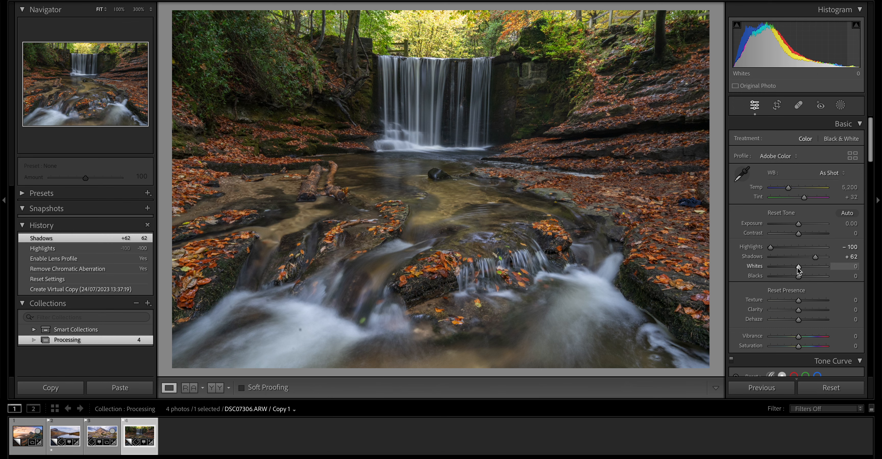
left_click(798, 269, "alt")
left_click_drag(800, 268, 799, 280)
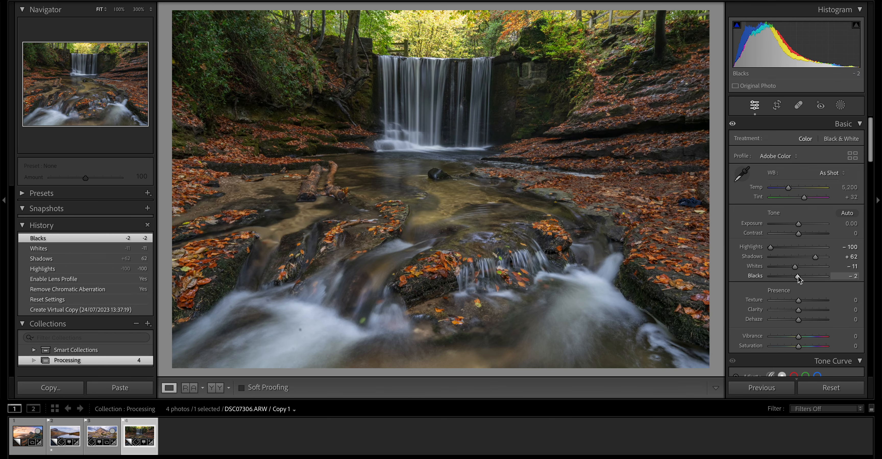
- Shape the point curve with points at about 174/190 and 82/91, and set Contrast to +19
scroll(801, 246, "down", 4)
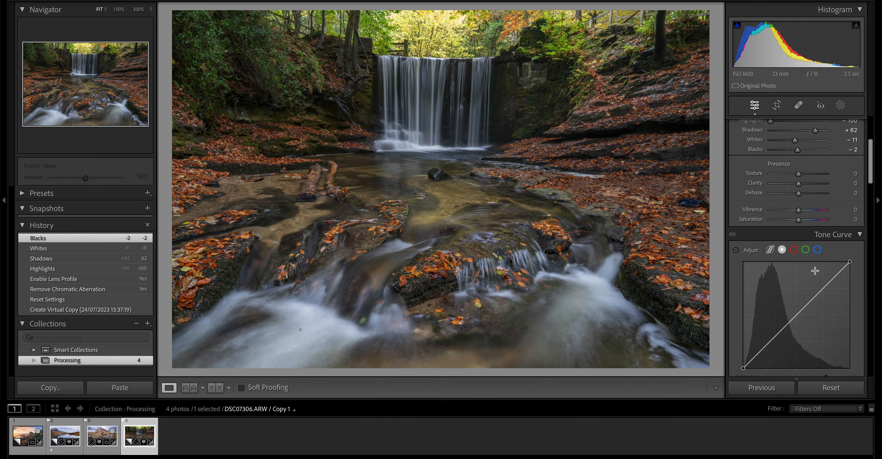
left_click_drag(818, 300, 815, 289)
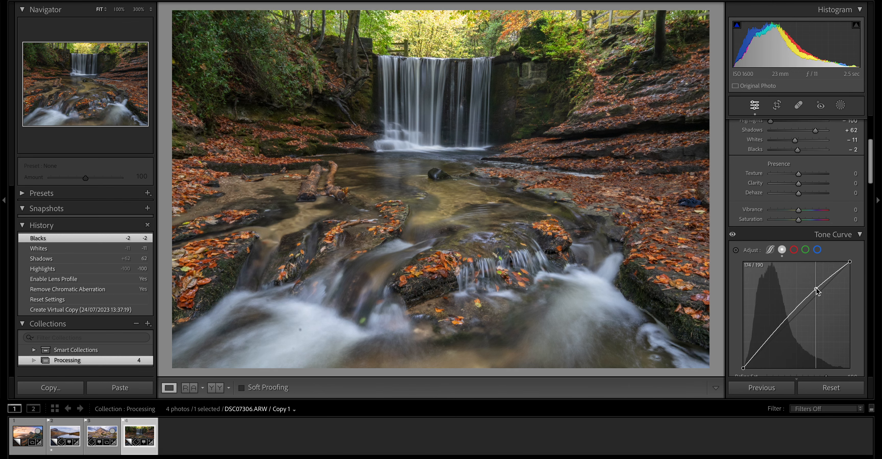
mouse_move(774, 331)
left_mouse_down()
mouse_move(776, 338)
mouse_move(777, 330)
left_mouse_up()
scroll(777, 329, "up", 2)
scroll(780, 329, "up", 2)
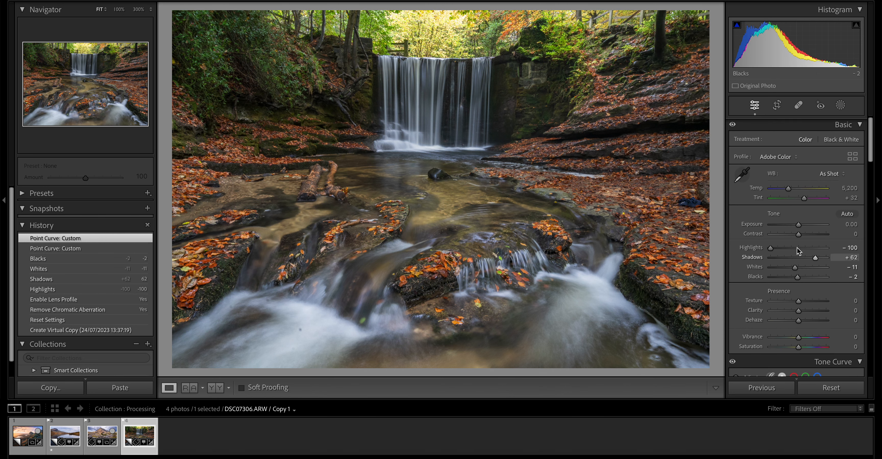
left_click_drag(803, 235, 804, 234)
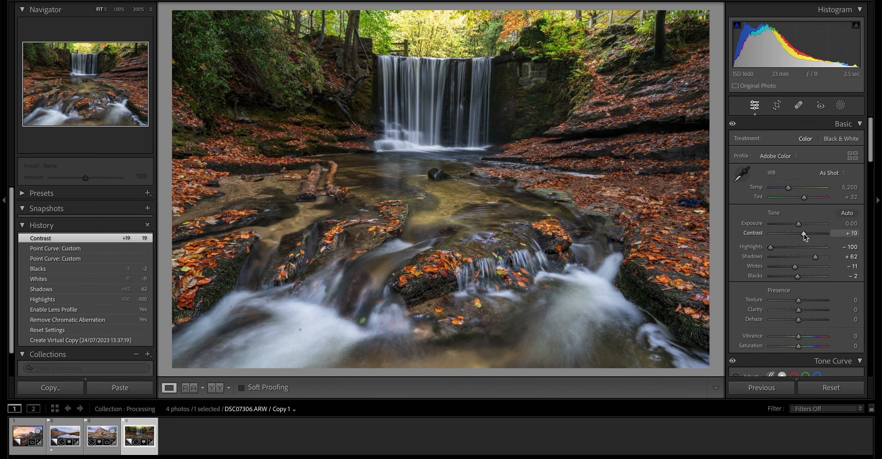
scroll(804, 237, "down", 3)
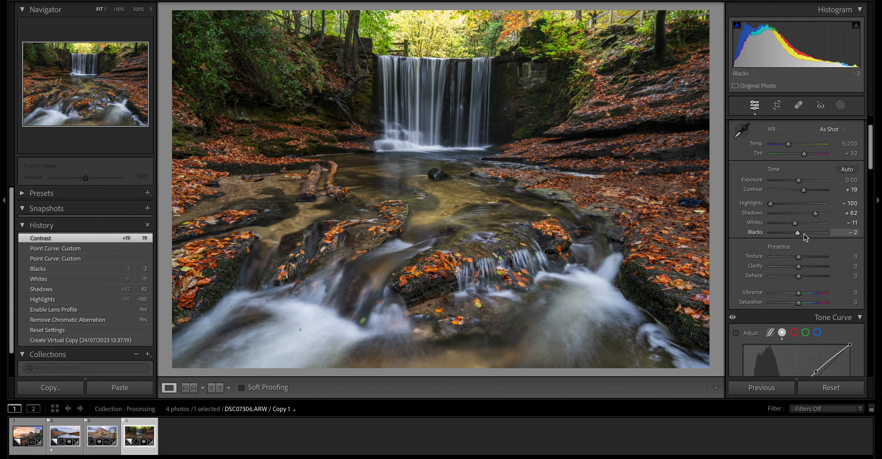
- Set Temp to 5,321, compare it with the previous history state, and set Tint to +27
scroll(794, 166, "up", 2)
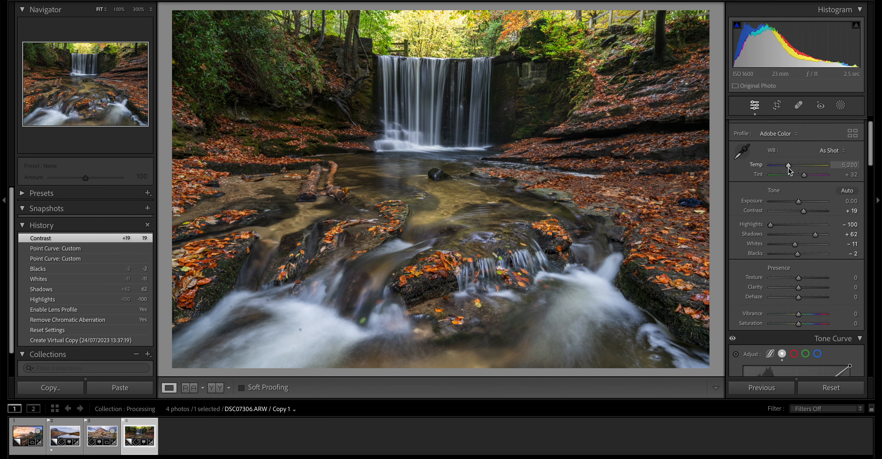
mouse_move(789, 167)
left_mouse_down()
mouse_move(799, 170)
mouse_move(789, 174)
left_mouse_up()
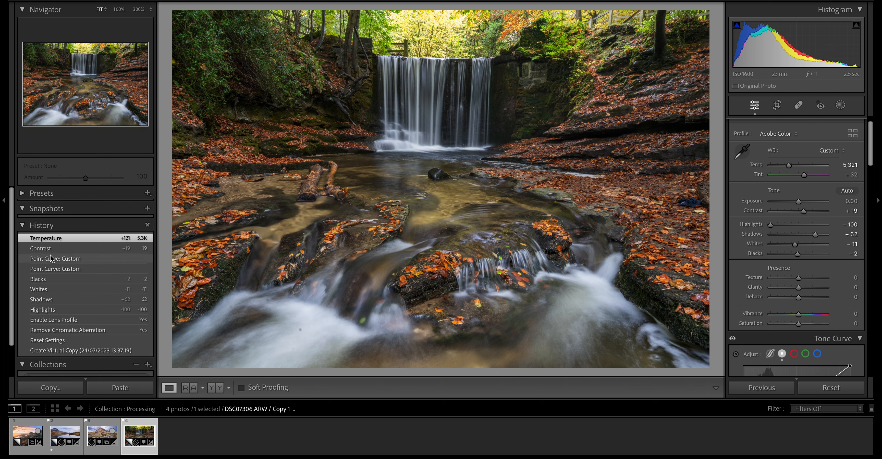
left_click(57, 250)
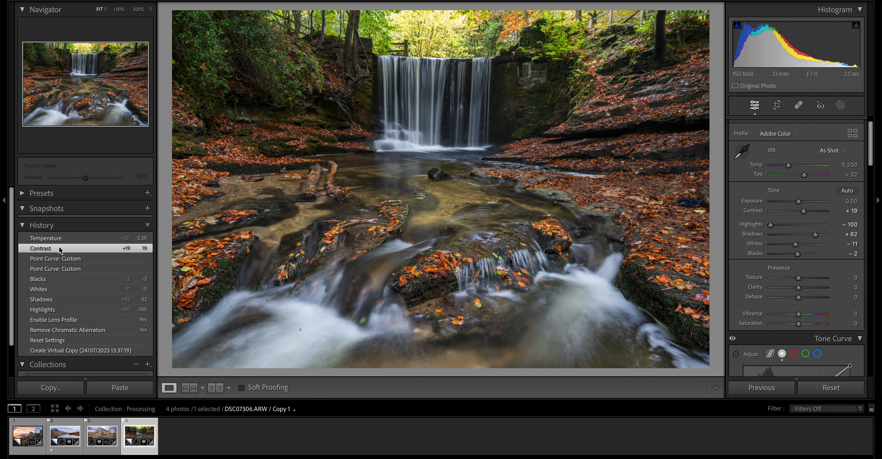
left_click(63, 239)
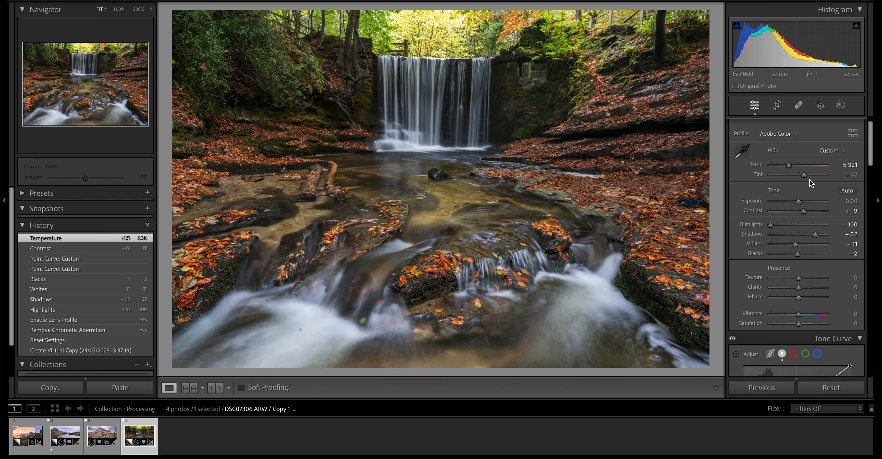
left_click_drag(803, 181, 806, 182)
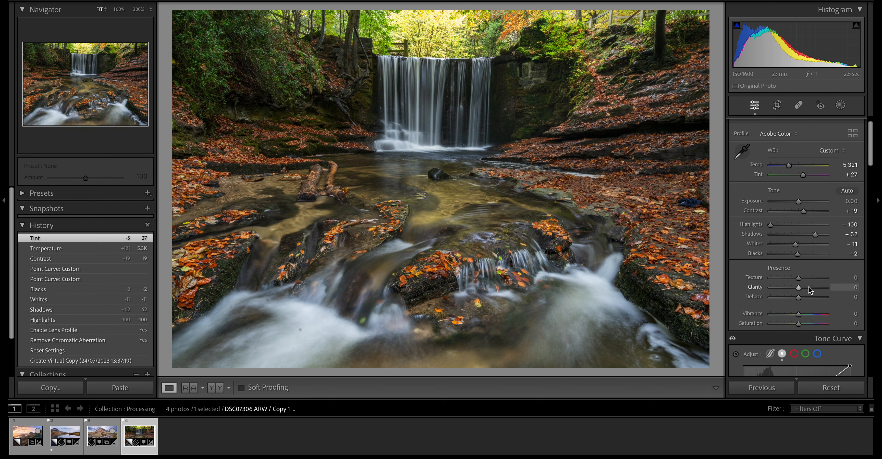
- Set Texture to +8, Clarity to +14 and Vibrance to +21
scroll(809, 290, "down", 2)
scroll(810, 290, "up", 1)
scroll(811, 290, "down", 1)
scroll(810, 291, "up", 1)
scroll(811, 291, "down", 1)
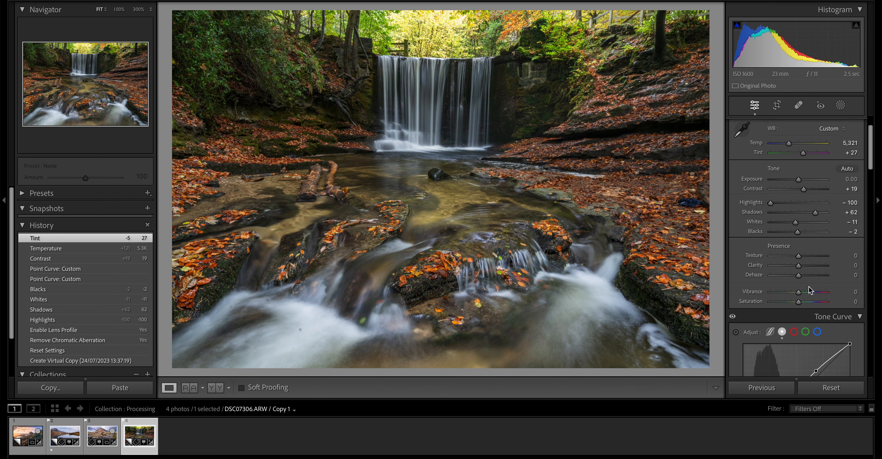
scroll(810, 289, "down", 4)
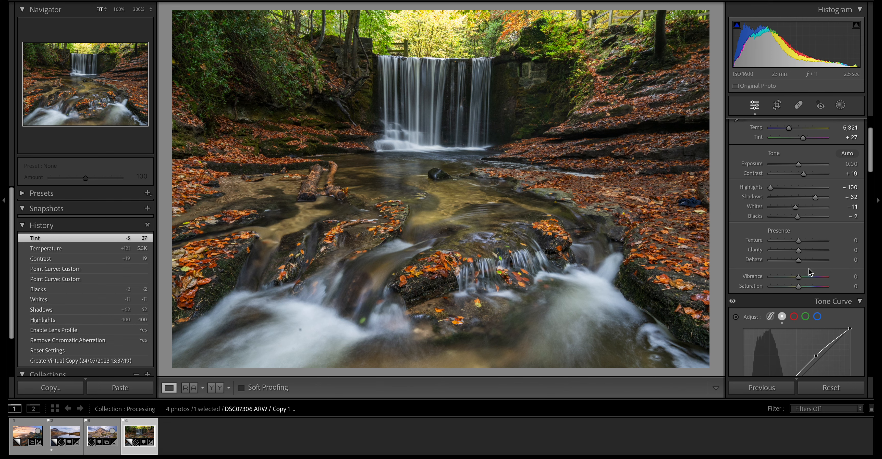
left_click_drag(799, 195, 805, 227)
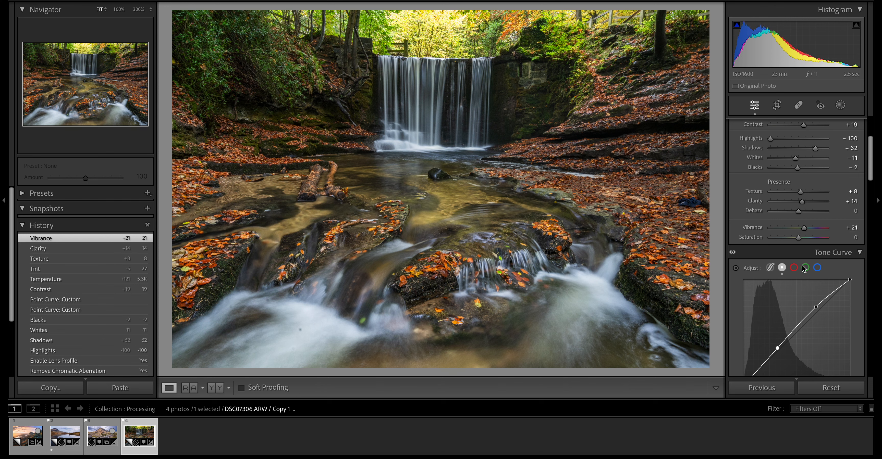
- Shift the Yellow hue to -23 in the HSL adjustments
scroll(790, 210, "down", 5)
scroll(790, 210, "down", 4)
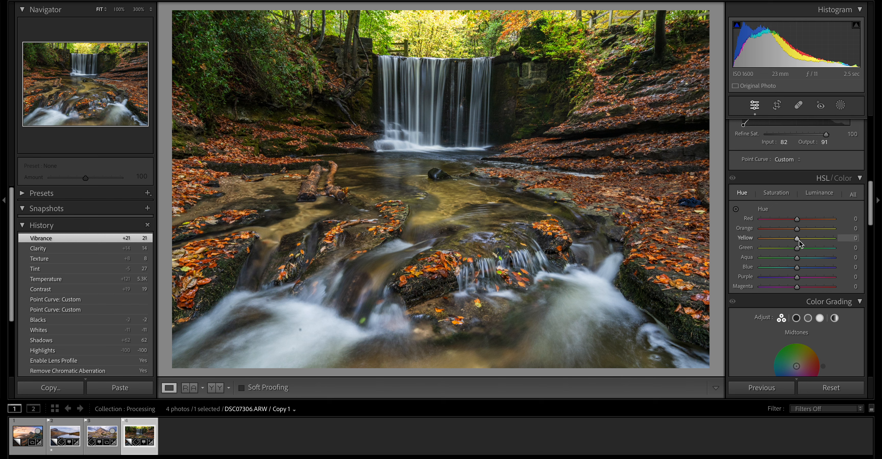
left_click_drag(799, 241, 789, 239)
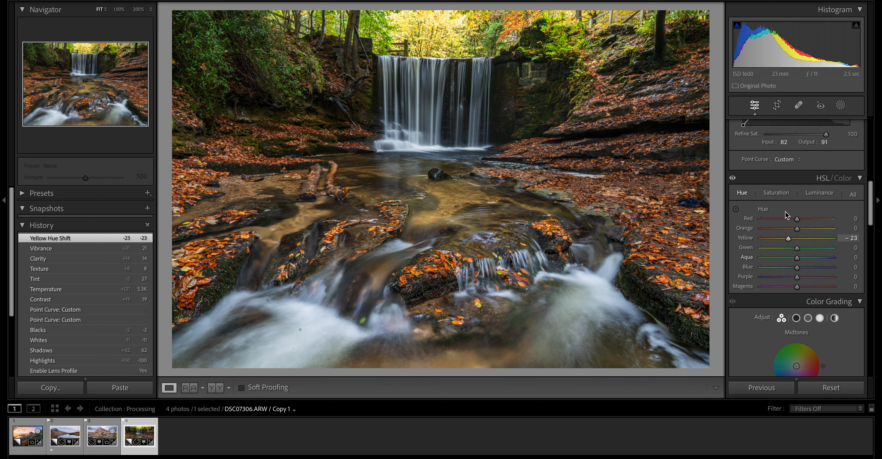
- Use the targeted adjustment tool on the fallen leaves to set Orange saturation to +14 and Yellow saturation to +2
left_click(776, 198)
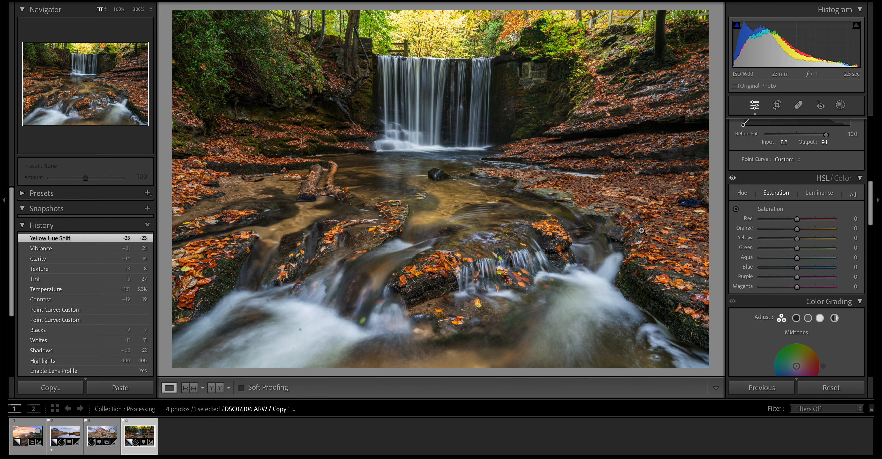
left_click(735, 209)
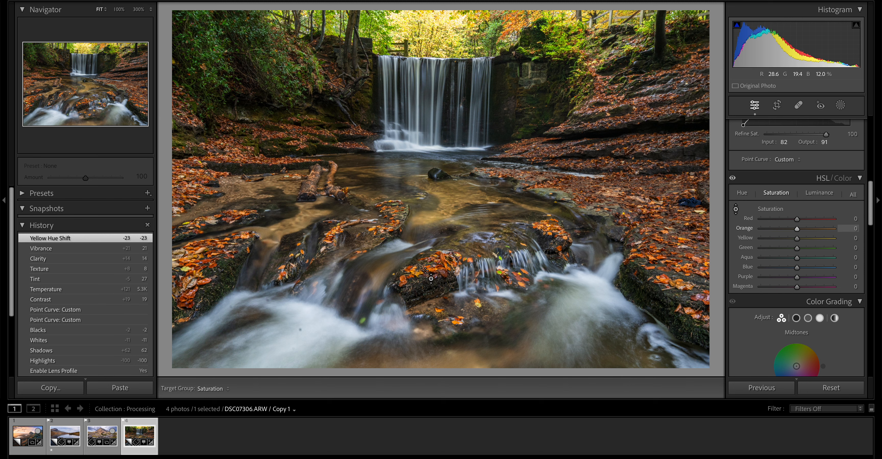
left_click_drag(552, 232, 552, 224)
left_click_drag(432, 264, 432, 267)
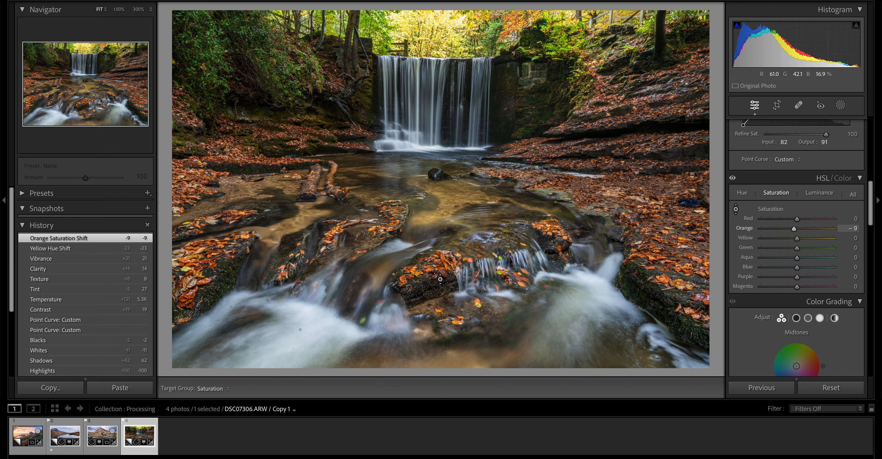
left_click_drag(435, 272, 435, 264)
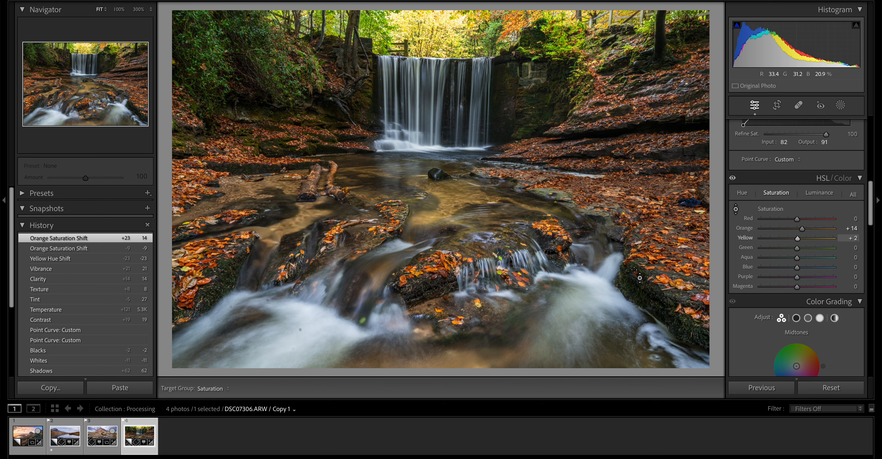
- Set Blue saturation to -1 by targeted adjustment on the stream's rocky edge, and turn the targeted adjustment tool off
scroll(829, 240, "down", 8)
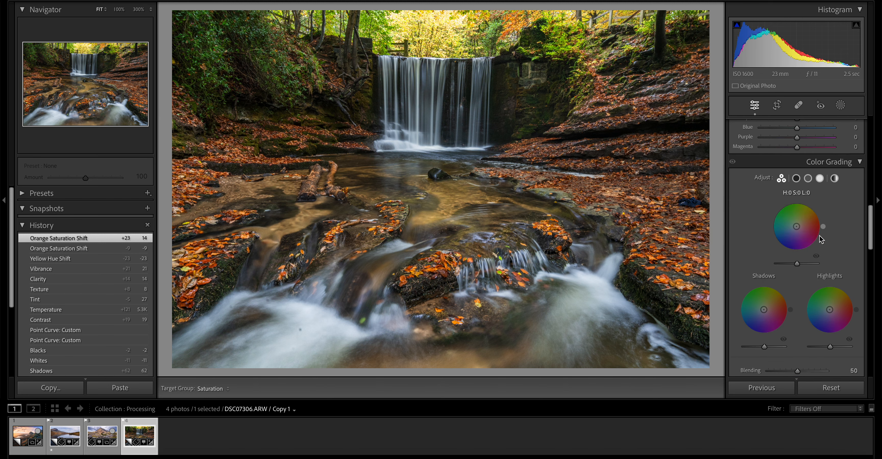
scroll(821, 238, "down", 10)
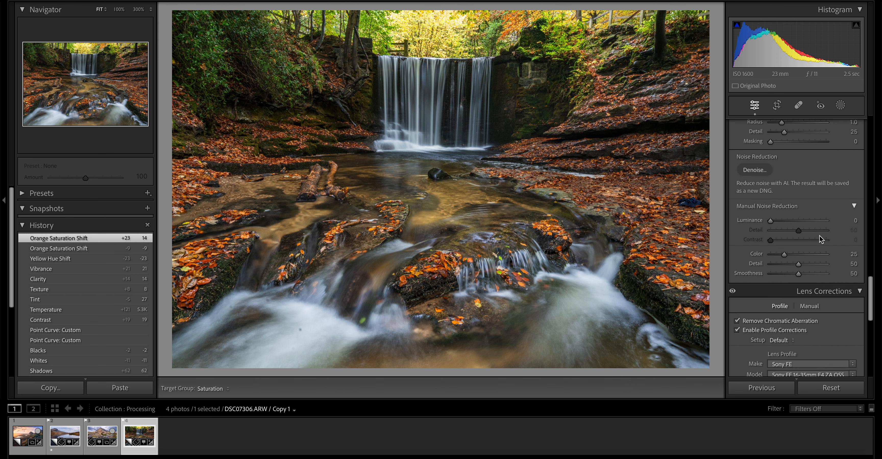
scroll(822, 238, "down", 1)
left_click_drag(557, 208, 557, 209)
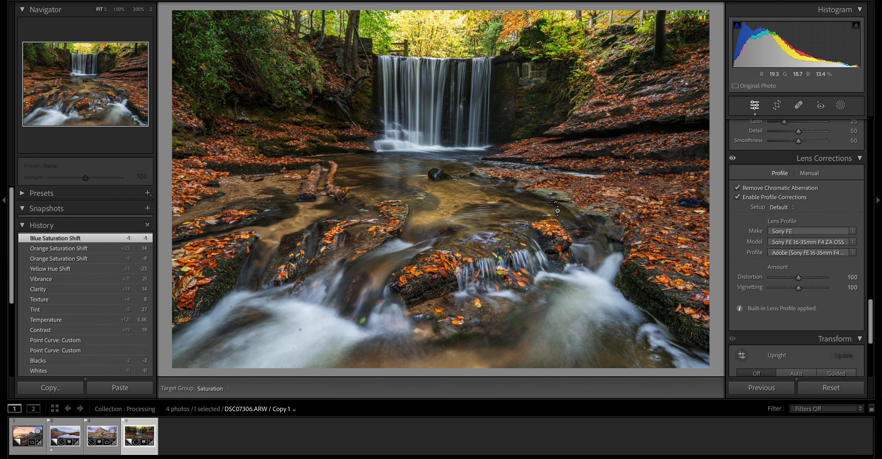
scroll(757, 207, "up", 15)
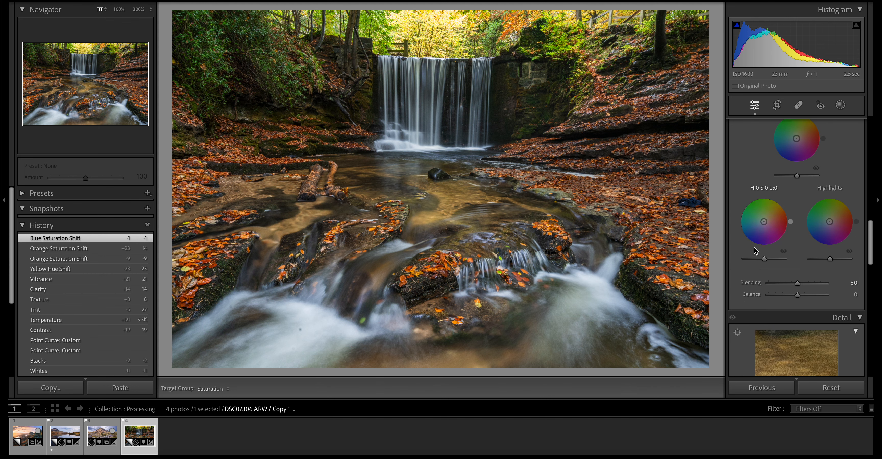
scroll(756, 251, "up", 2)
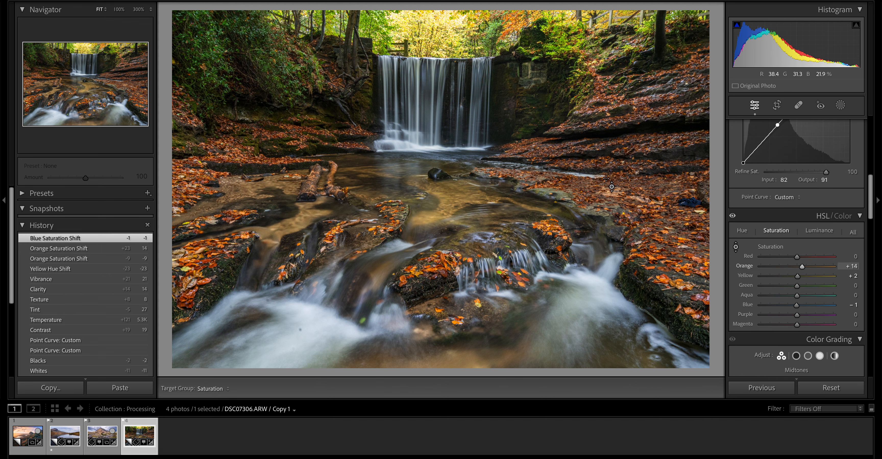
left_click(736, 246)
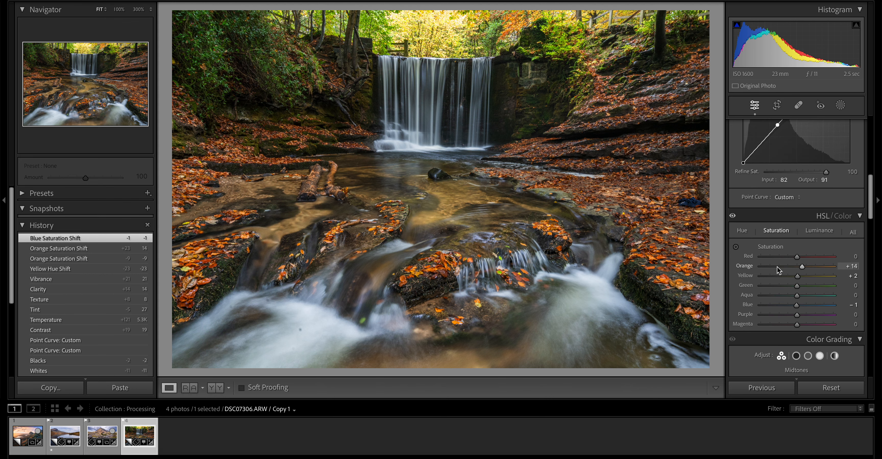
- Examine the cascade, the leaves and the rock wall beside the waterfall at 100%, and check the ISO and noise reduction settings
scroll(778, 271, "down", 5)
scroll(778, 271, "down", 10)
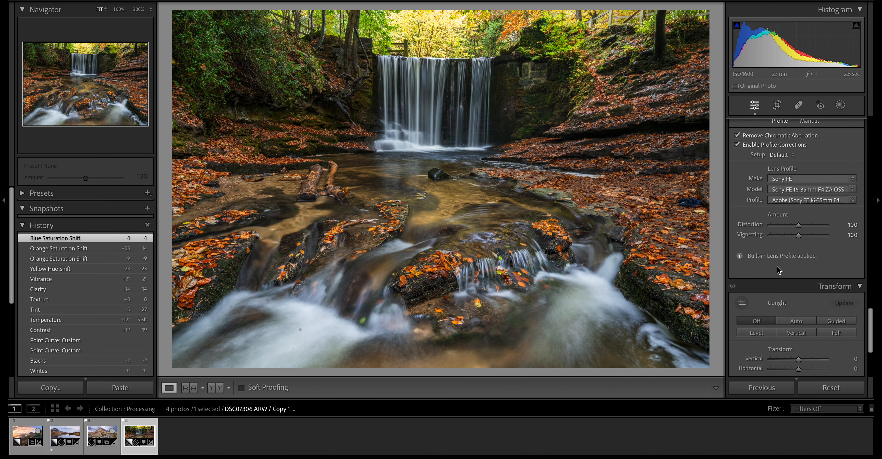
left_click(545, 265)
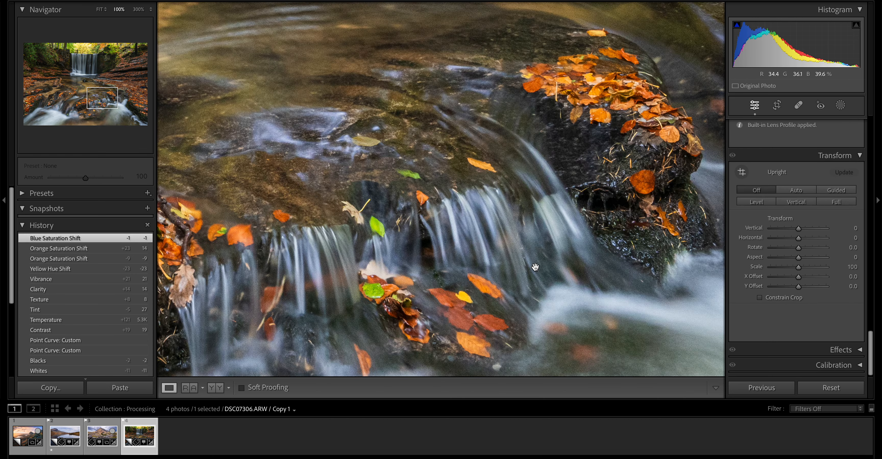
left_click_drag(553, 76, 469, 451)
left_click_drag(454, 191, 457, 385)
left_click(464, 363)
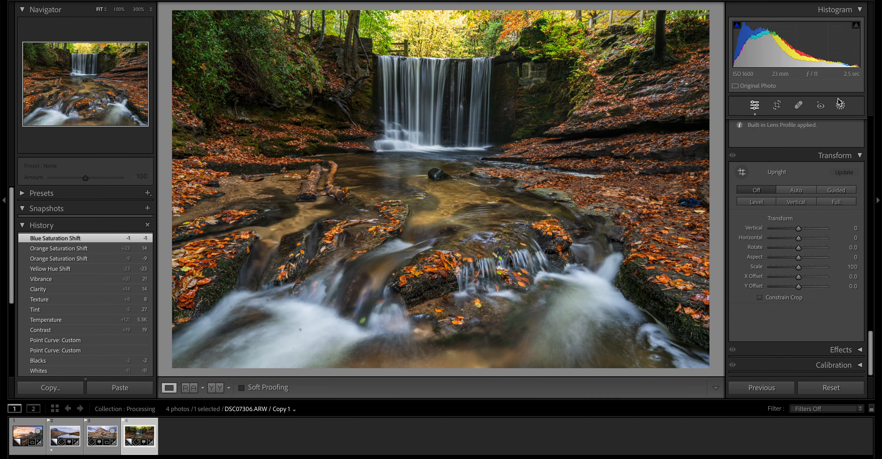
left_click(514, 82)
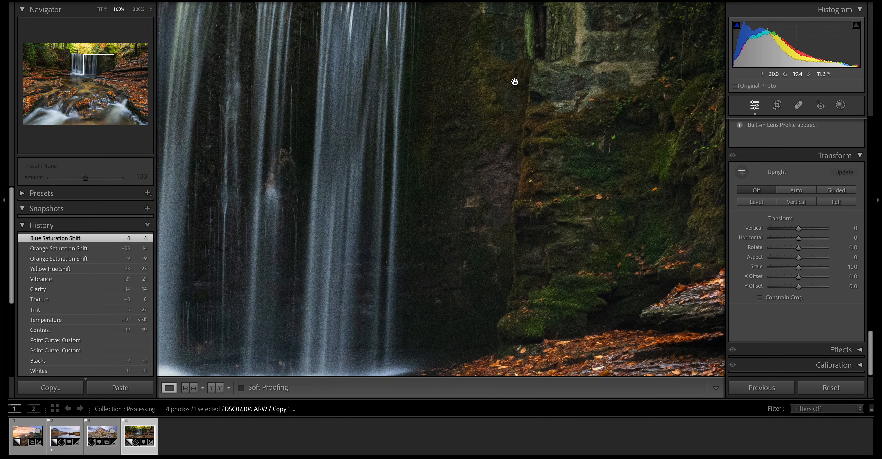
left_click_drag(450, 118, 421, 282)
left_click(476, 221)
scroll(853, 305, "up", 10)
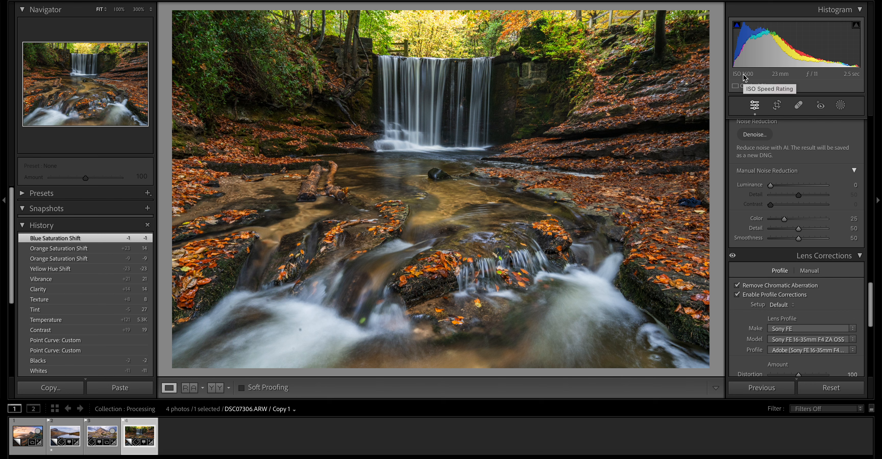
scroll(793, 308, "down", 5)
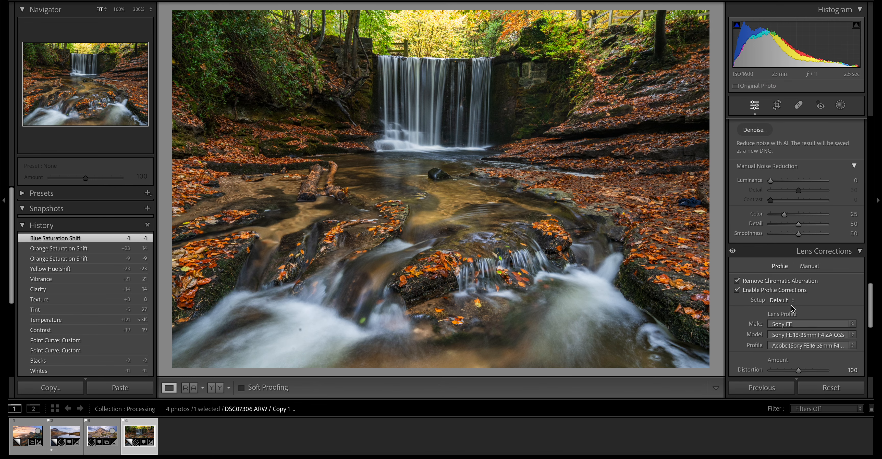
scroll(792, 308, "up", 5)
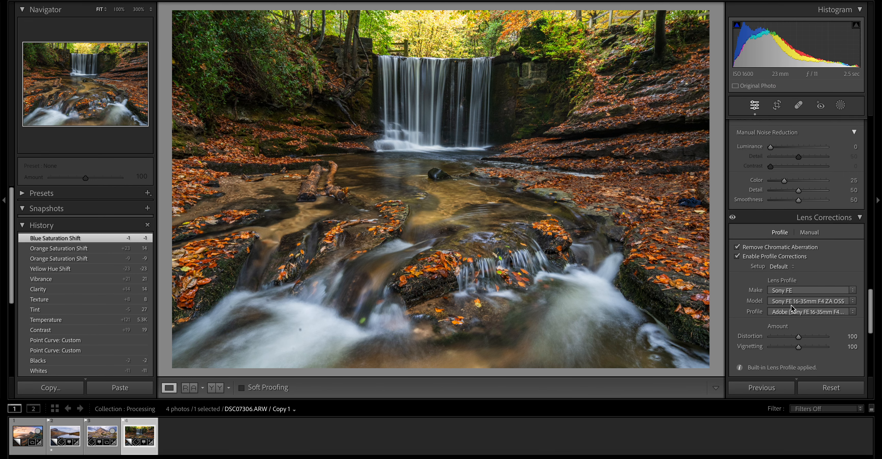
- Try to run AI Denoise at amount 33, comparing the dark rock wall with and without the enhancement
scroll(792, 308, "up", 3)
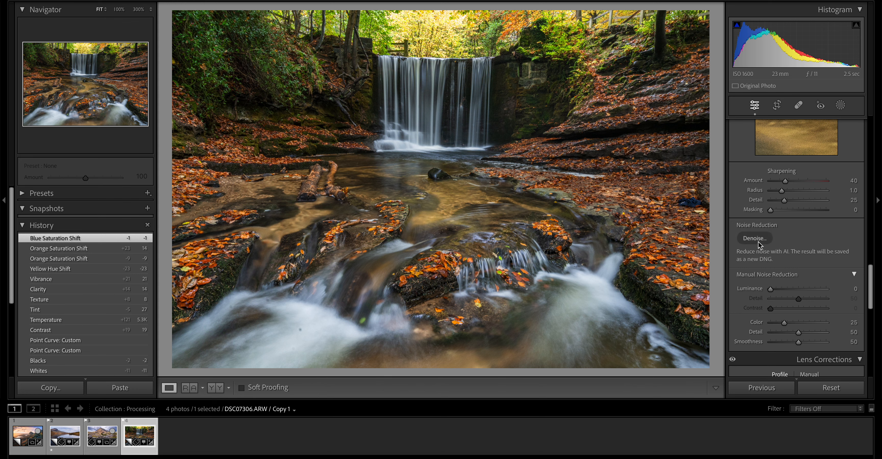
left_click(757, 240)
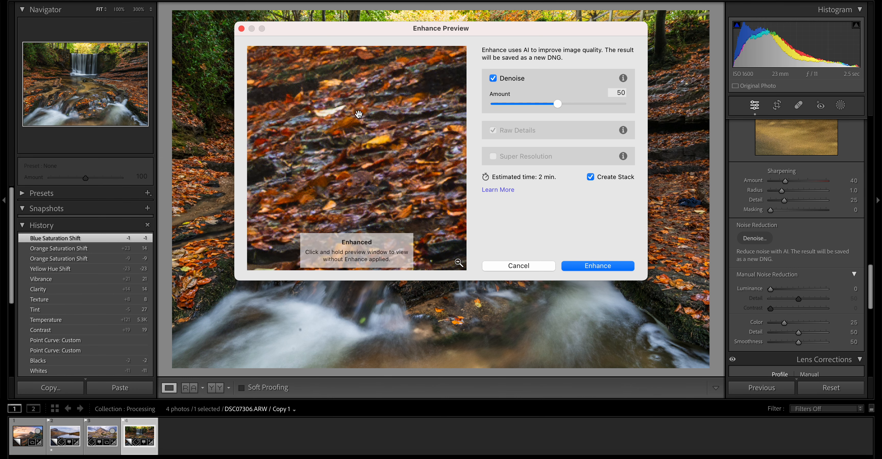
left_click_drag(358, 107, 429, 442)
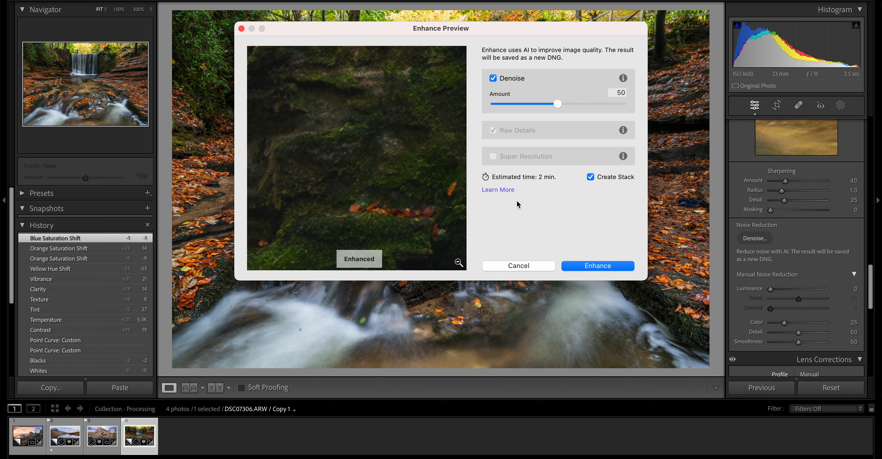
left_click(396, 160)
left_click_drag(560, 103, 535, 104)
left_click(423, 193)
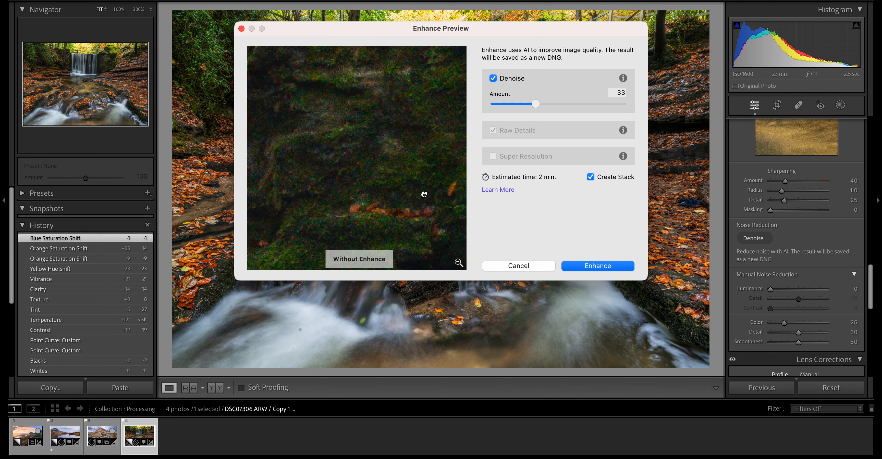
left_click_drag(423, 193, 423, 193)
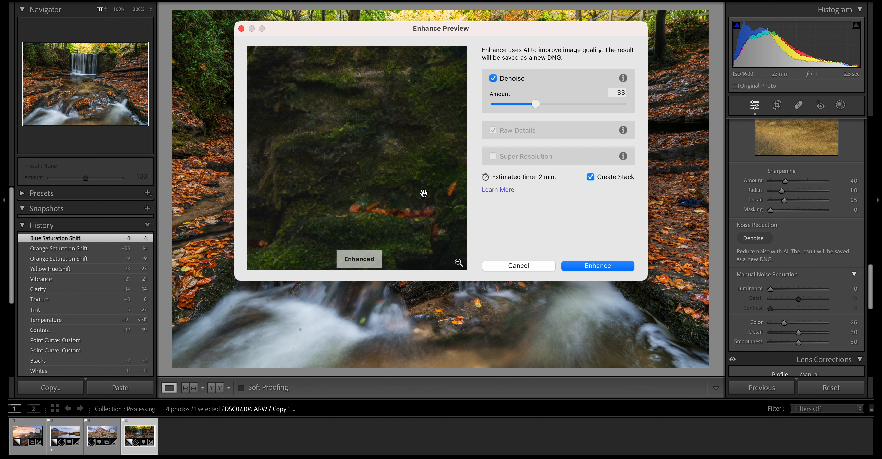
left_click(587, 266)
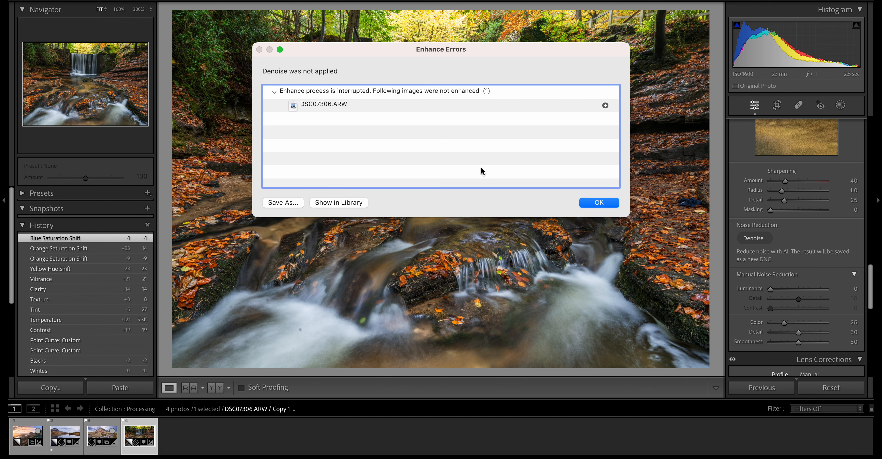
left_click(591, 203)
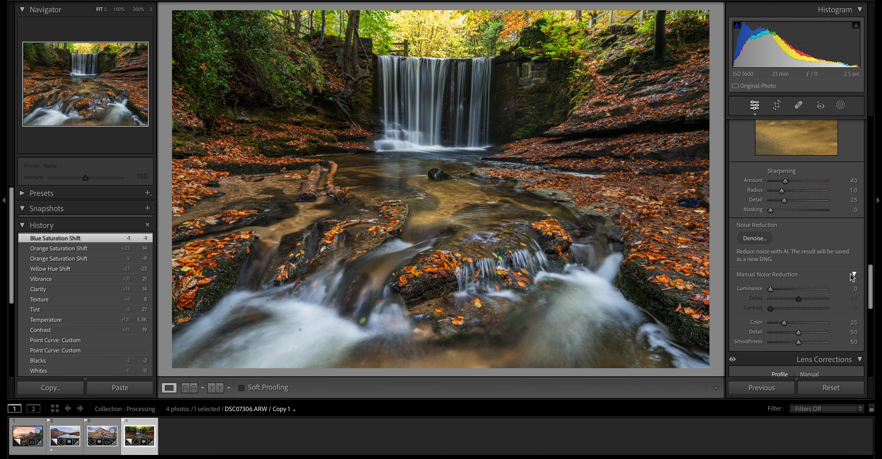
- Try the Auto Upright perspective correction on the waterfall photo and undo it
scroll(803, 307, "down", 6)
scroll(803, 307, "up", 10)
scroll(804, 308, "down", 10)
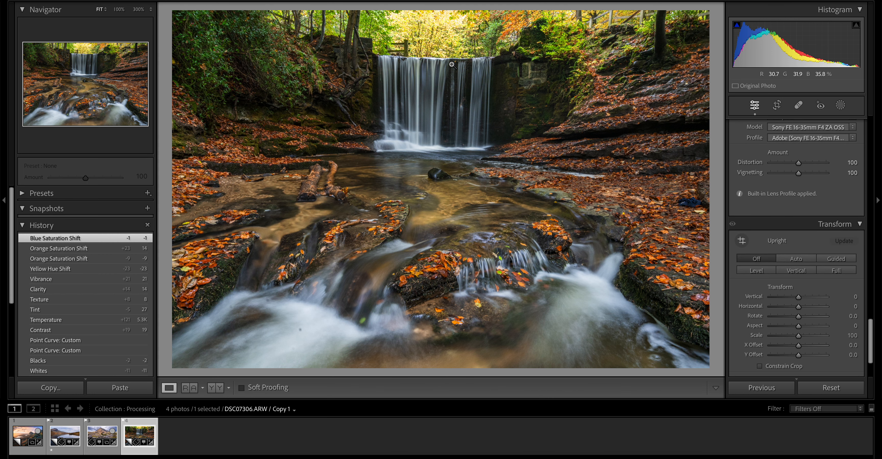
left_click(797, 262)
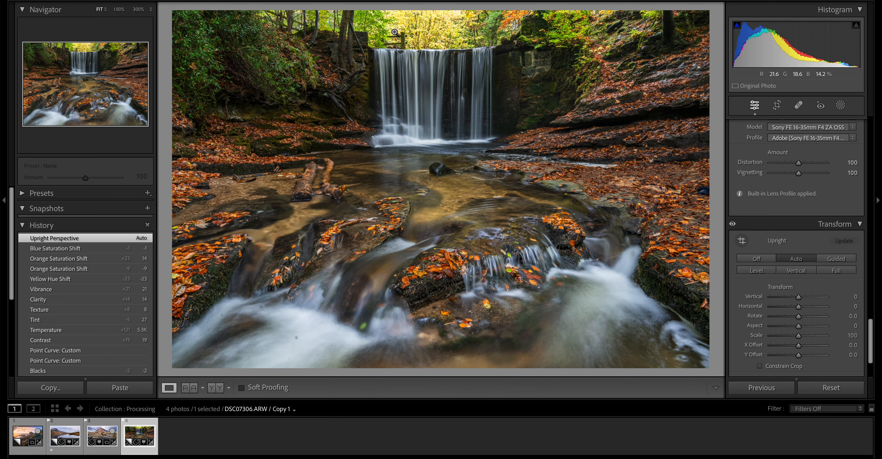
key("ctrl+z")
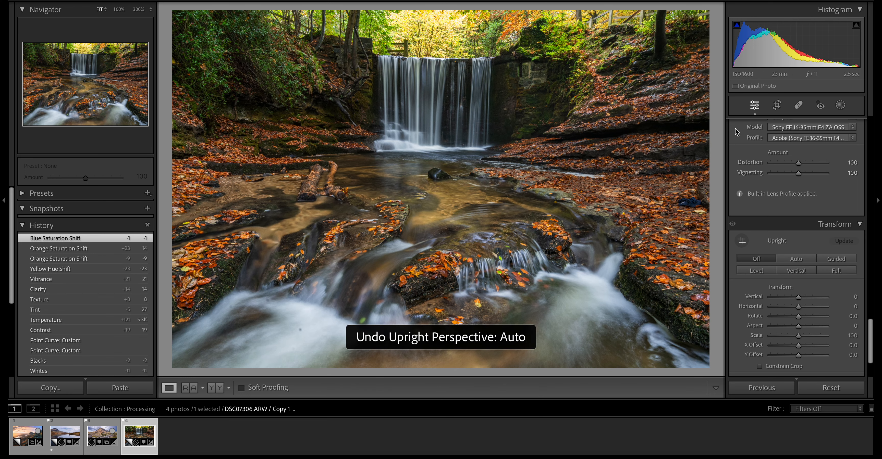
- Straighten the photo with the crop tool by rotating it to an angle of -0.55
left_click(776, 105)
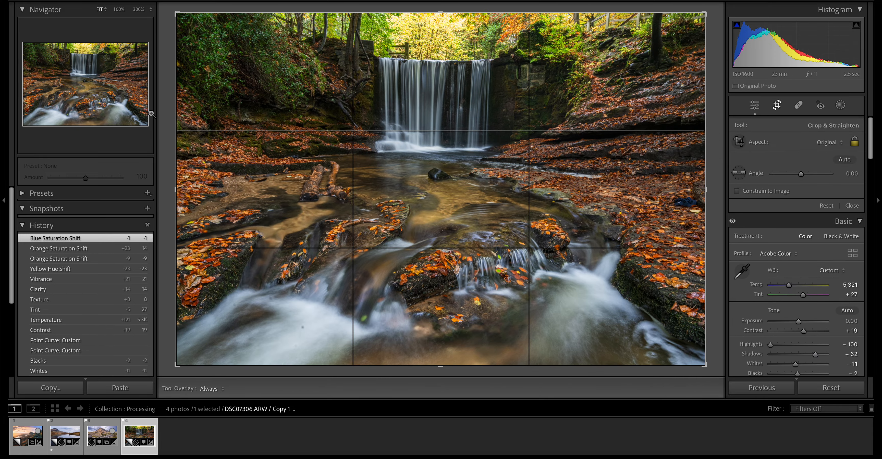
key("o")
left_click_drag(162, 111, 162, 114)
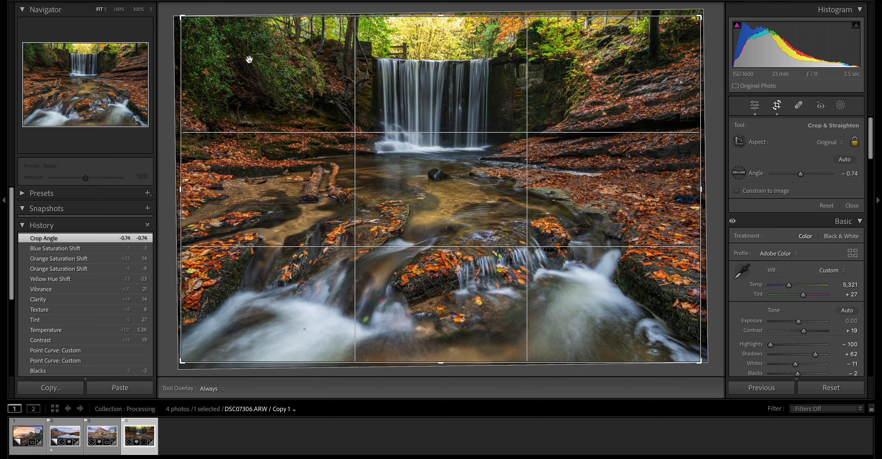
left_click_drag(714, 134, 733, 130)
left_click(777, 106)
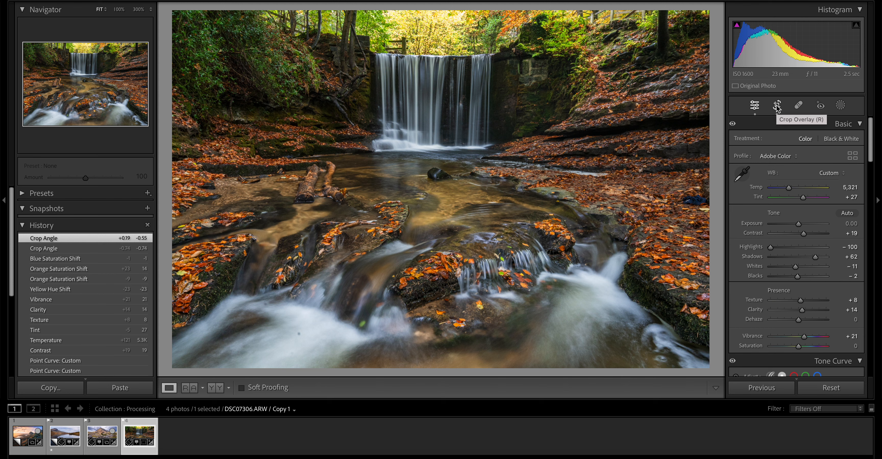
- Create a luminance range mask sampled from the bright trees above the waterfall, with the range narrowed to 86/95–100/100
left_click(840, 105)
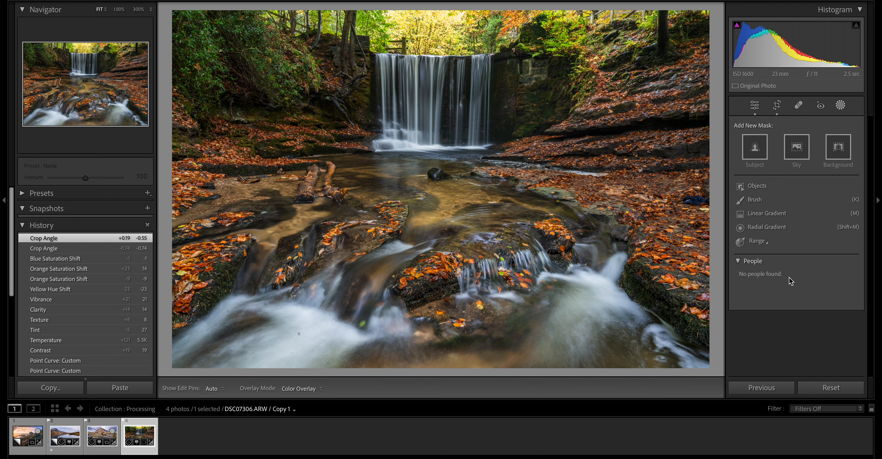
left_click(754, 242)
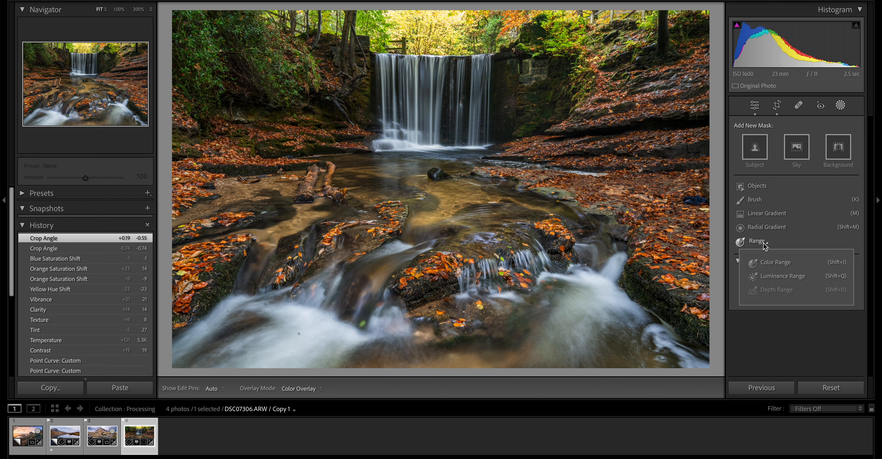
left_click(774, 277)
left_click(437, 34)
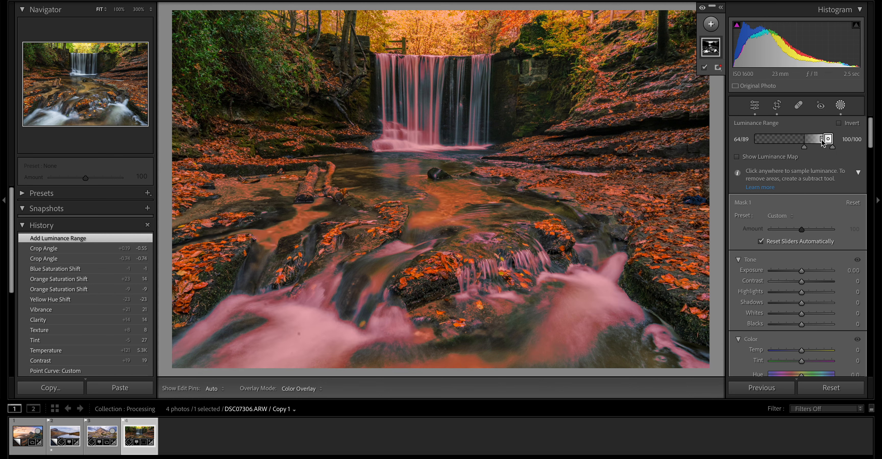
mouse_move(823, 141)
left_mouse_down()
mouse_move(813, 152)
mouse_move(821, 150)
left_mouse_up()
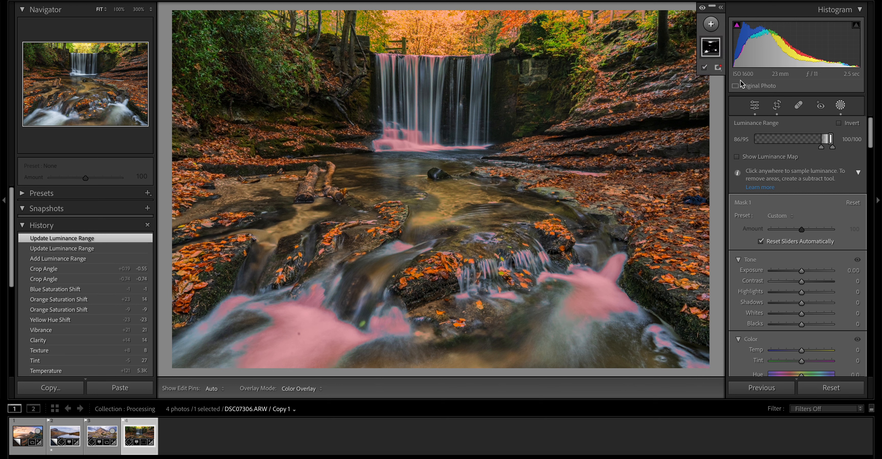
- Subtract the waterfall and the foaming stream from the luminance range mask with a size 34 brush
left_click(712, 24)
left_click(742, 114)
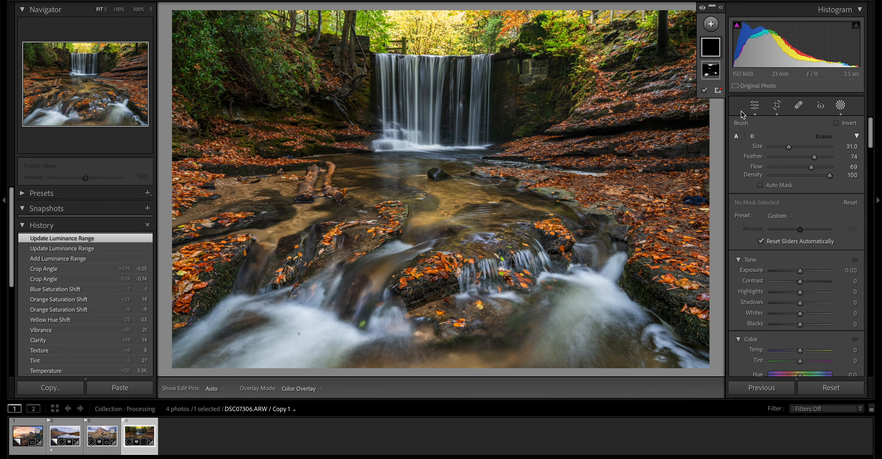
left_click(713, 44)
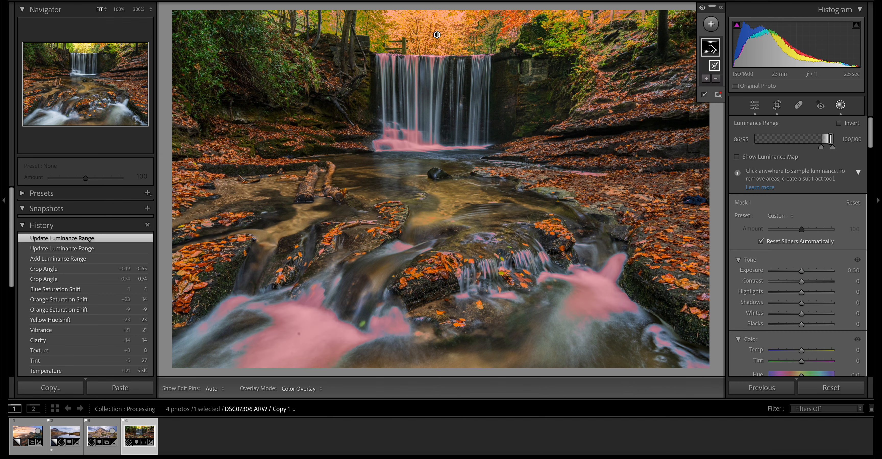
left_click(717, 80)
left_click(722, 172)
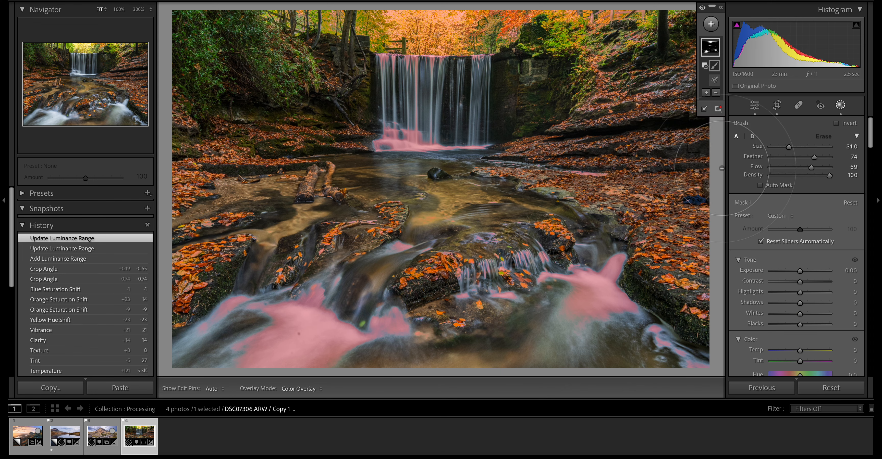
scroll(352, 145, "up", 3)
mouse_move(360, 151)
left_mouse_down()
mouse_move(374, 155)
mouse_move(422, 103)
mouse_move(513, 113)
mouse_move(611, 143)
mouse_move(600, 287)
left_mouse_up()
left_click_drag(227, 365, 342, 325)
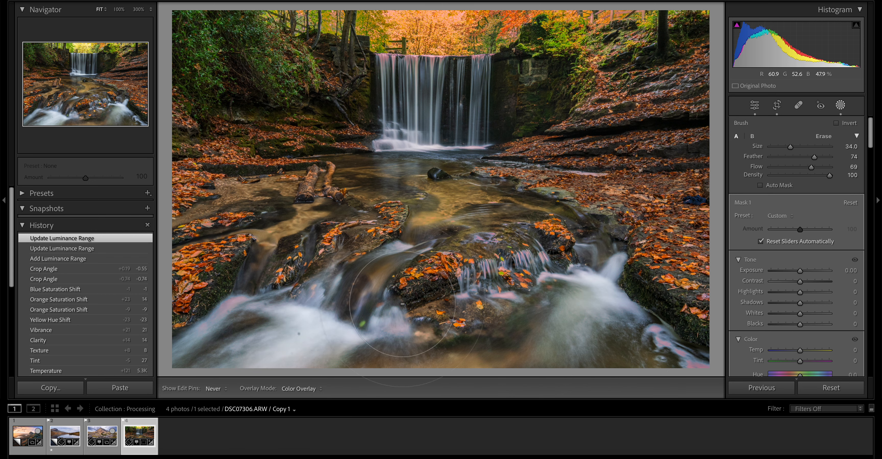
mouse_move(319, 156)
left_mouse_down()
mouse_move(278, 116)
mouse_move(605, 246)
left_mouse_up()
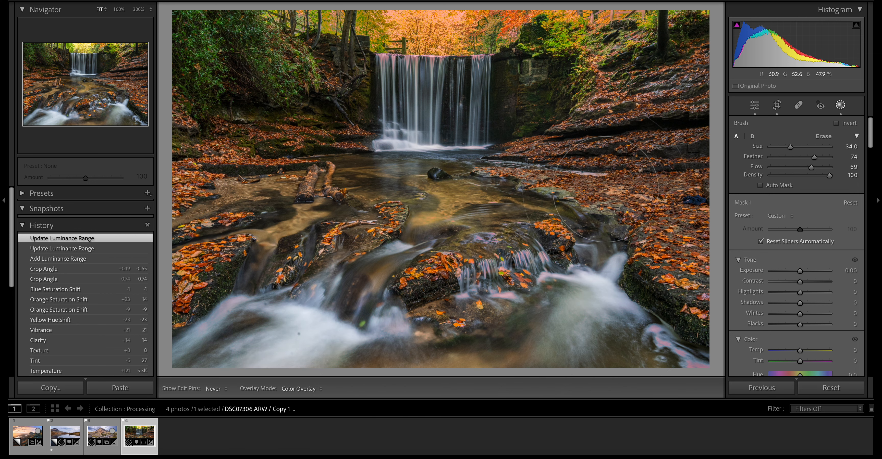
left_click(841, 105)
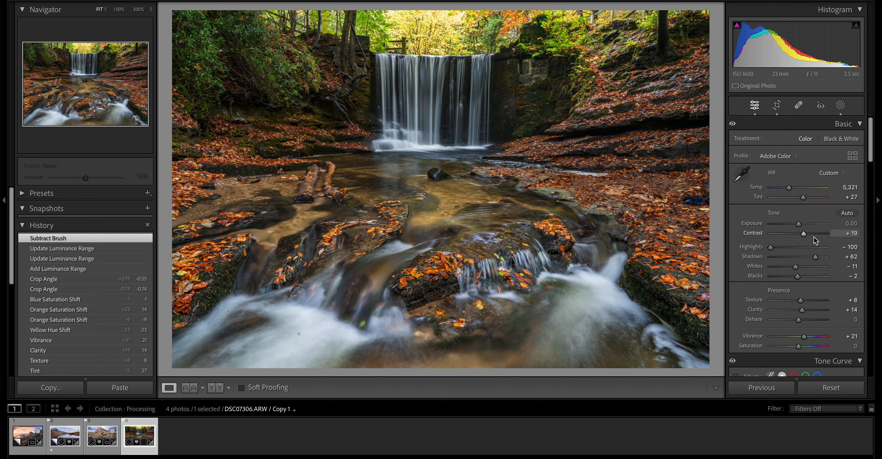
- Adjust the exposure and lower the highlights of the mask on the bright trees above the waterfall
left_click(841, 106)
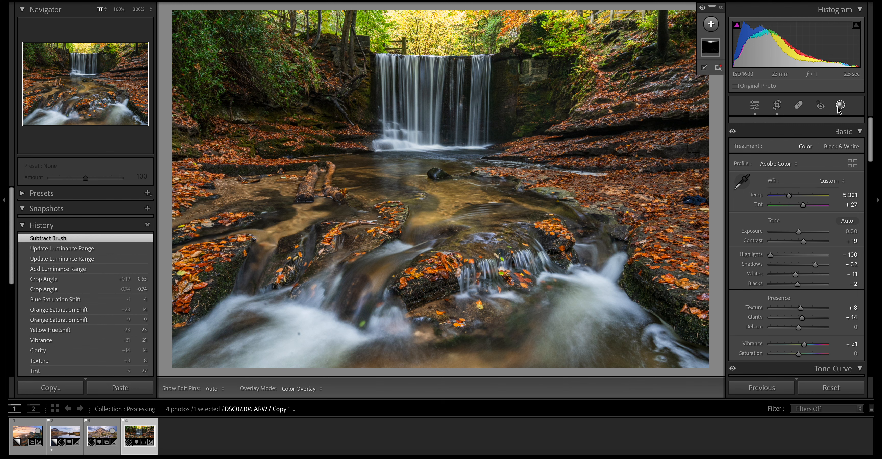
left_click_drag(800, 193, 781, 215)
left_click(841, 109)
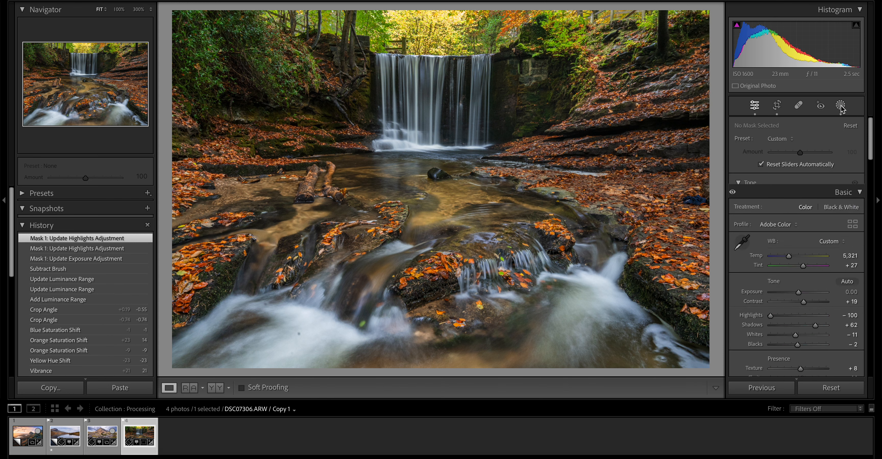
- Add a radial gradient mask with feather 30 spanning most of the frame, move it slightly downward and invert it to cover the edges
left_click(840, 105)
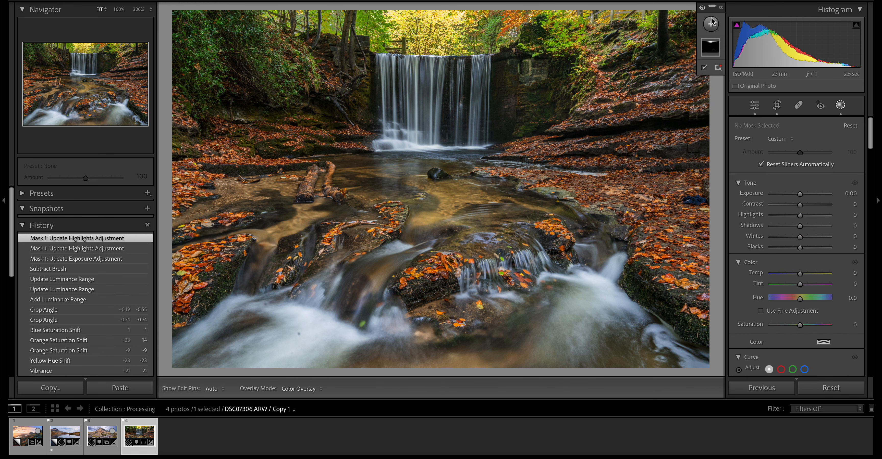
left_click(712, 22)
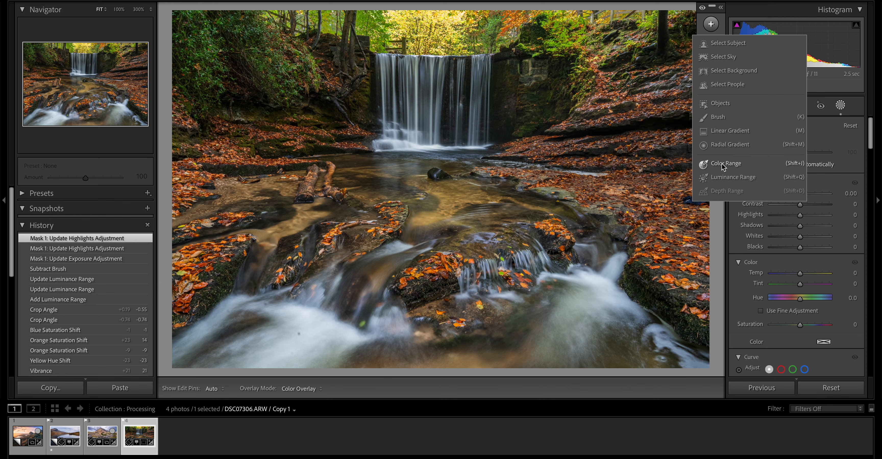
left_click(730, 147)
left_click_drag(439, 184, 706, 356)
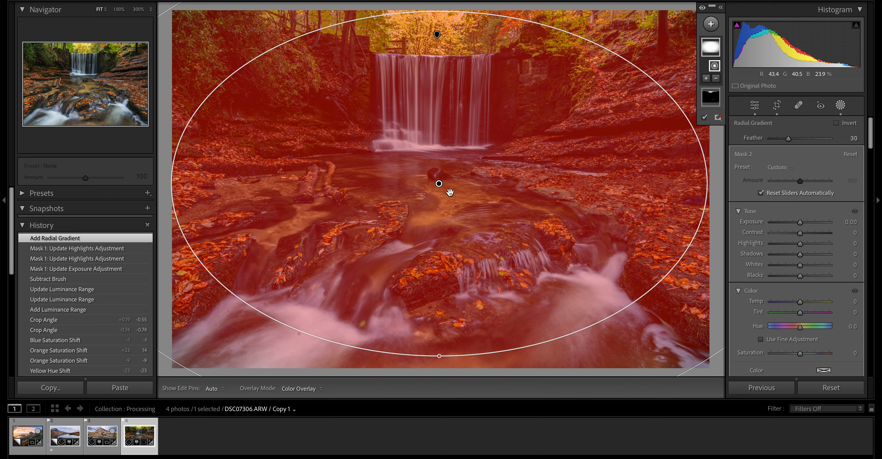
left_click_drag(439, 183, 437, 193)
right_click(437, 192)
left_click(453, 208)
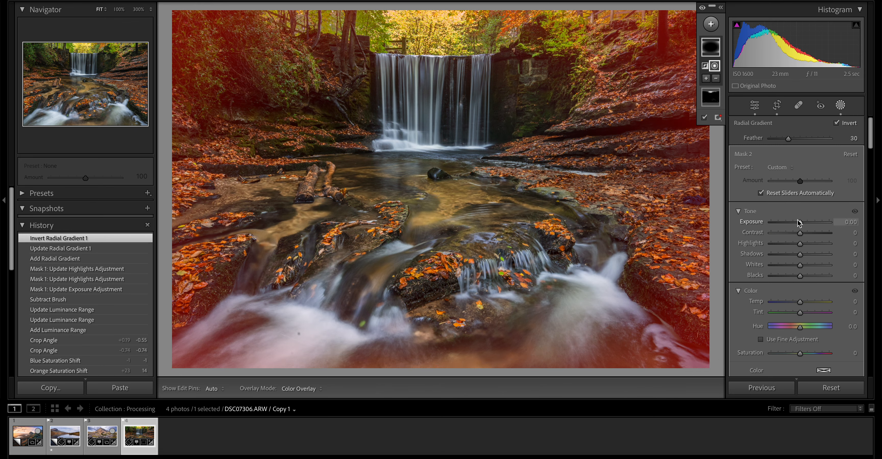
- Set the inverted radial mask's exposure to -0.86 and the photo's overall exposure to +0.15
left_click_drag(800, 222, 793, 222)
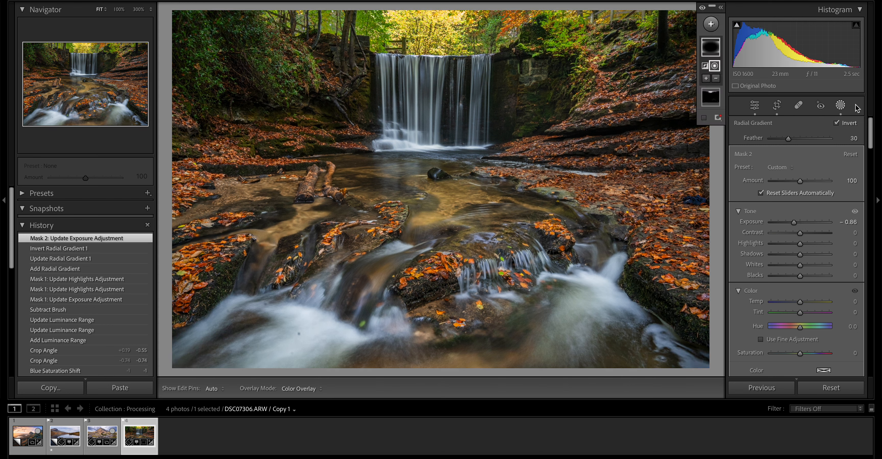
left_click(841, 106)
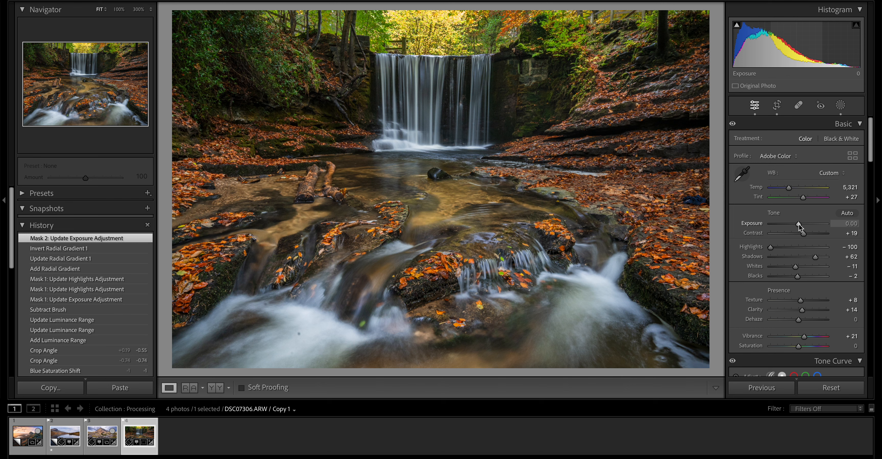
left_click_drag(798, 224, 800, 225)
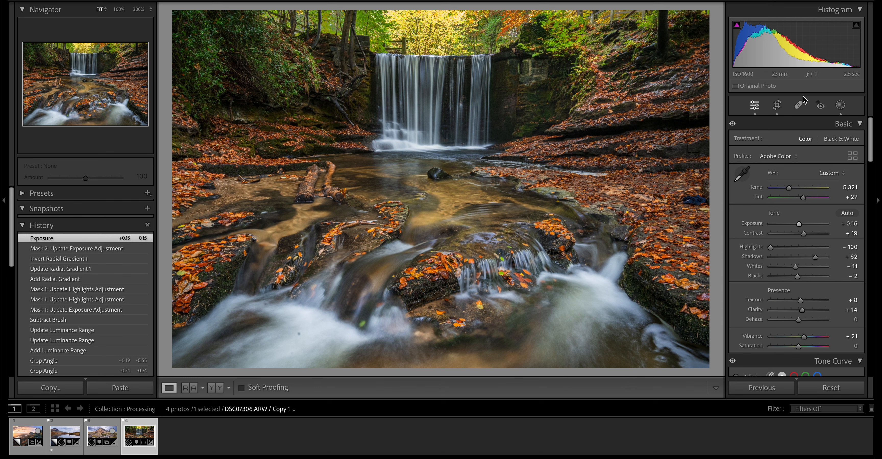
- Remove the dark dust spot from the white foaming water in the foreground with the healing tool
left_click(798, 105)
left_click(300, 334)
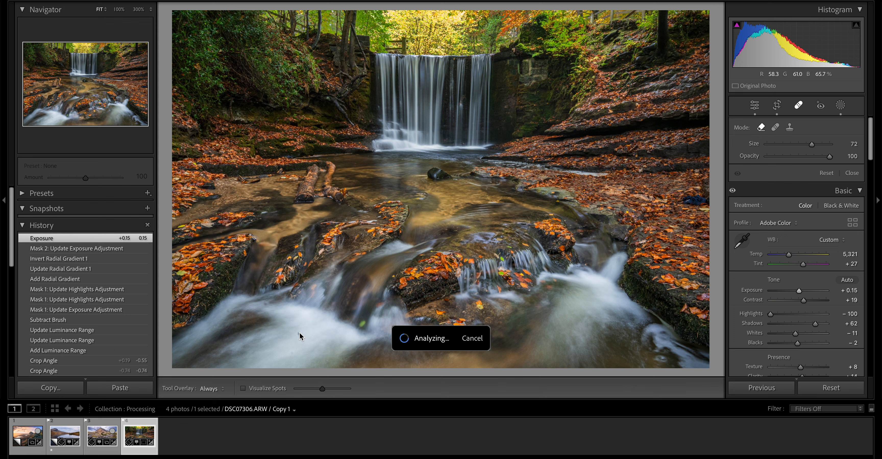
left_click(800, 108)
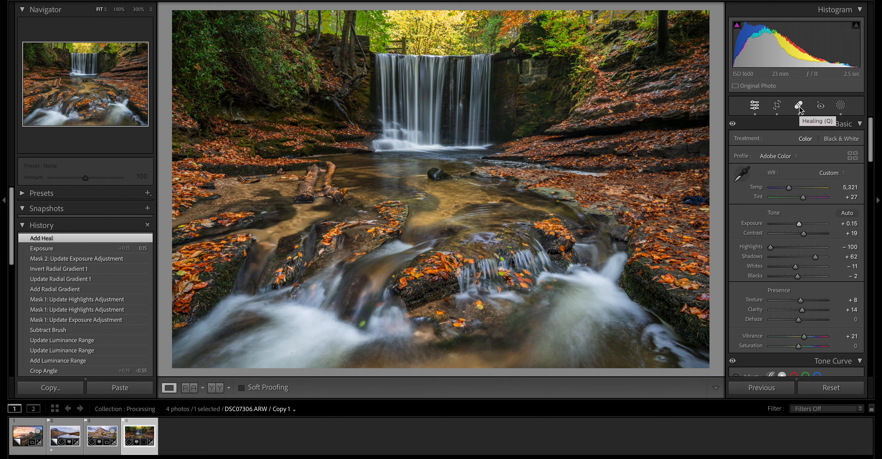
- Add a brush mask at size 22 over the white foaming water in the left foreground and set its exposure to -0.90
left_click(841, 106)
left_click(711, 24)
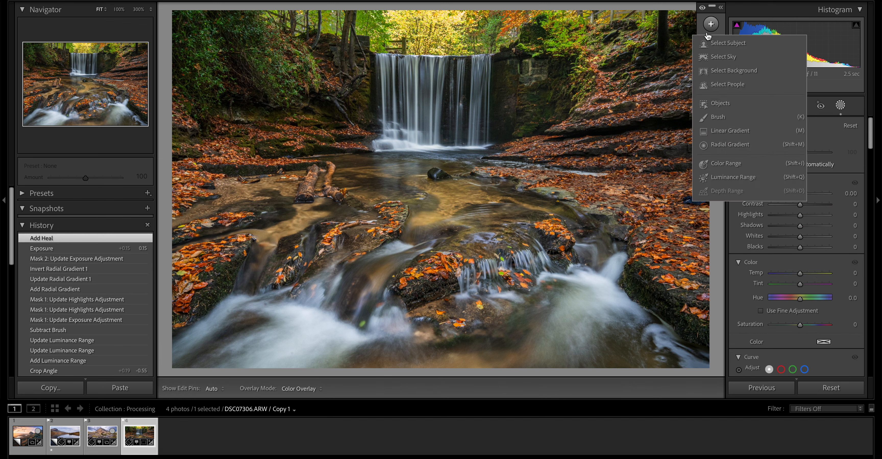
left_click(719, 117)
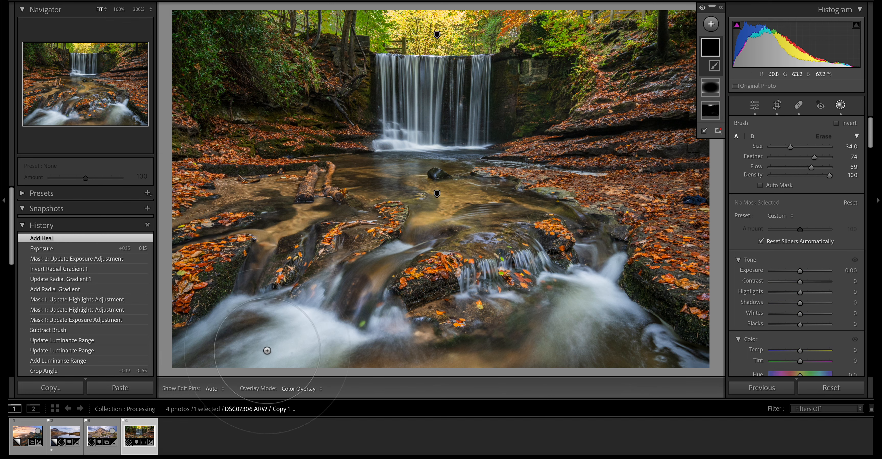
scroll(267, 351, "down", 6)
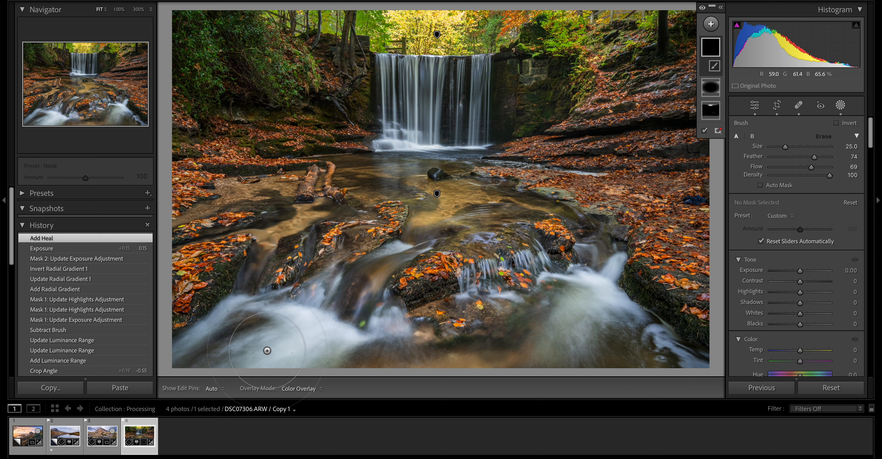
mouse_move(266, 350)
left_mouse_down()
mouse_move(298, 329)
mouse_move(342, 318)
mouse_move(328, 298)
left_mouse_up()
left_click_drag(800, 271, 795, 271)
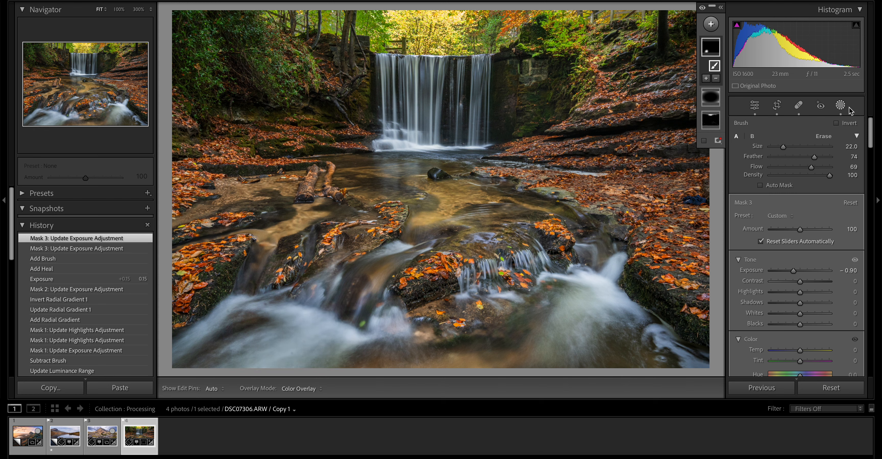
left_click(841, 109)
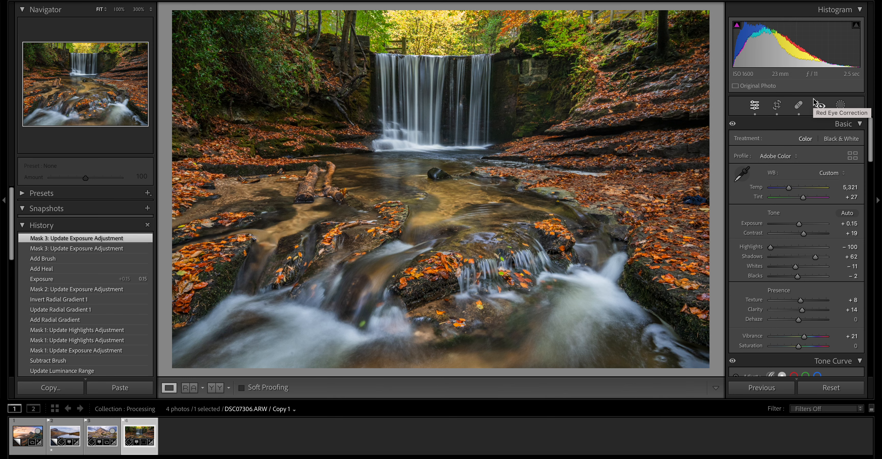
- Switch to the mountain stream photo and set its overall exposure to -0.05
key("Left")
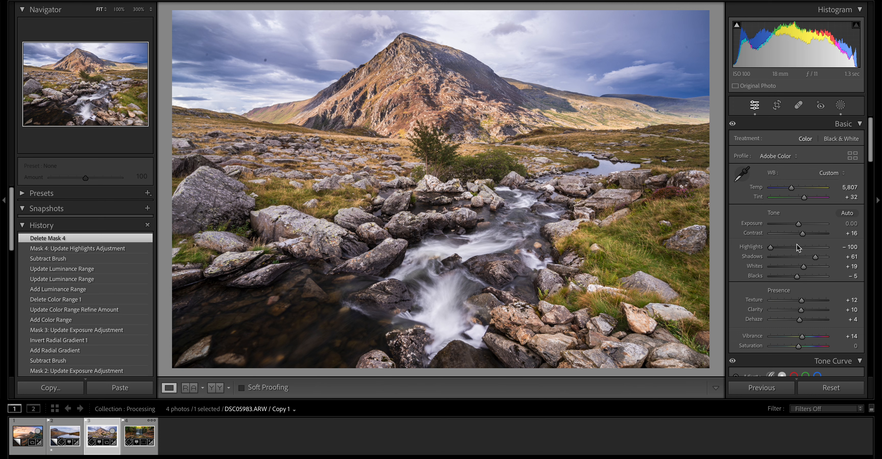
left_click_drag(798, 225, 798, 225)
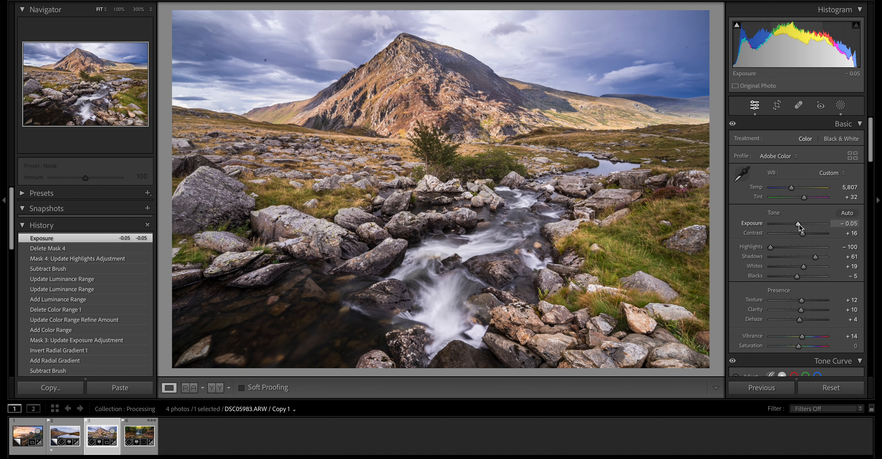
- Review the edited lake boats and sunrise valley photos, then return to the mountain stream photo to compare their brightness
key("Left")
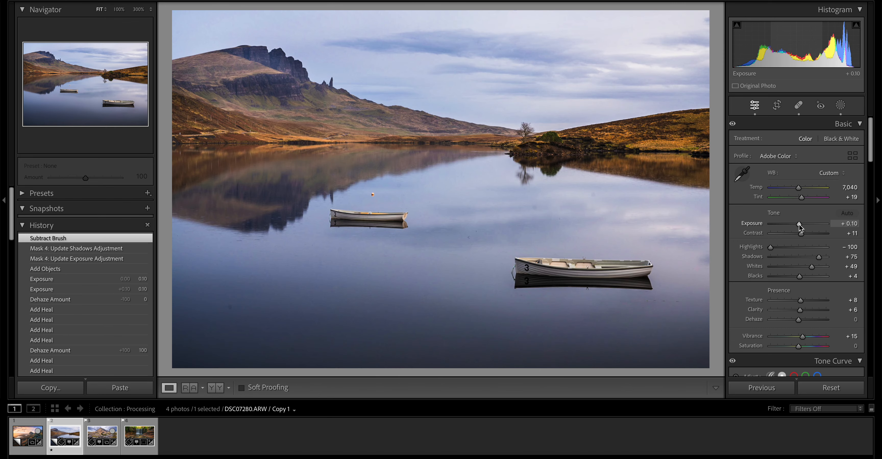
key("Left")
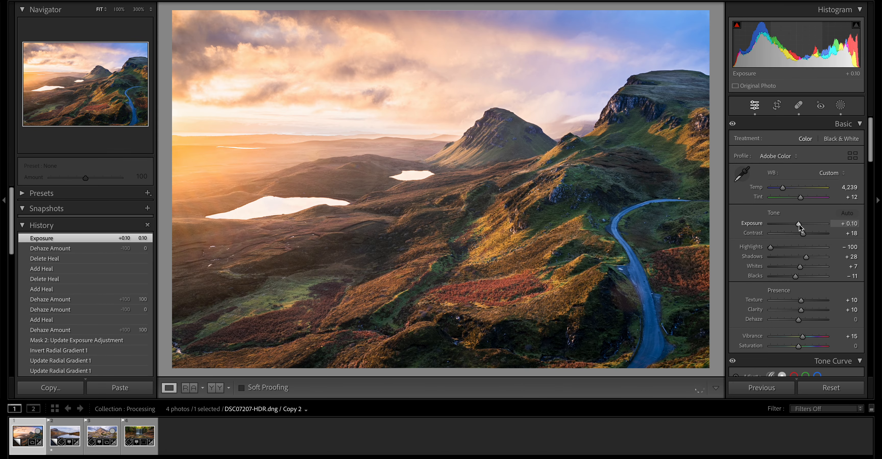
key("Right")
- Set the autumn waterfall photo's overall exposure to +0.25 and hide the filmstrip
key("Right")
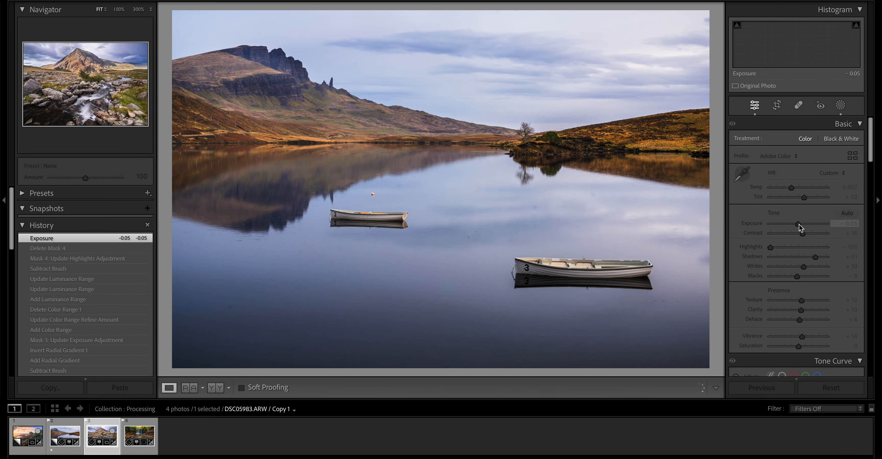
key("Right")
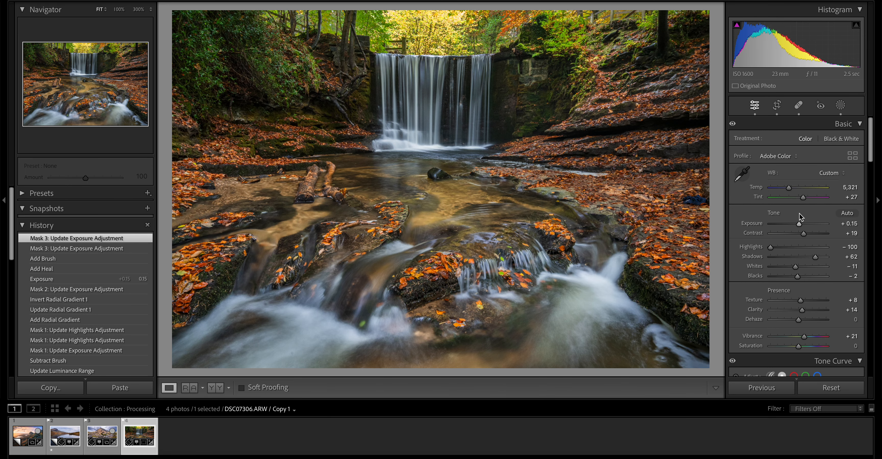
left_click_drag(798, 225, 799, 226)
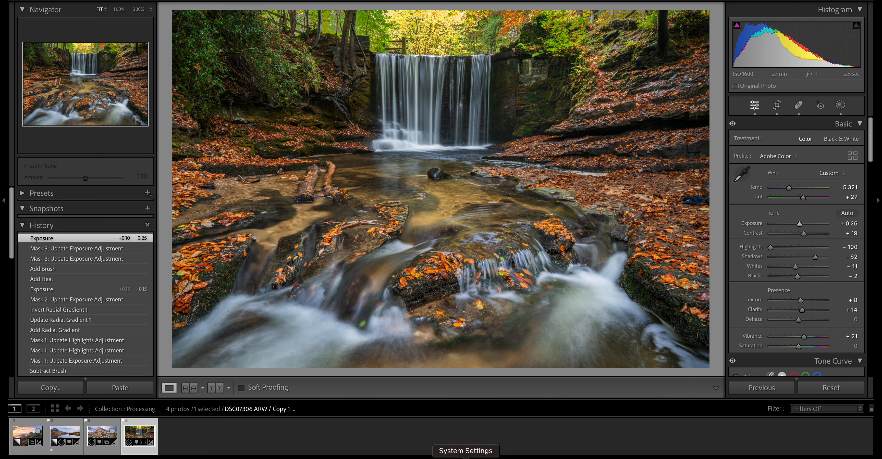
left_click(441, 458)
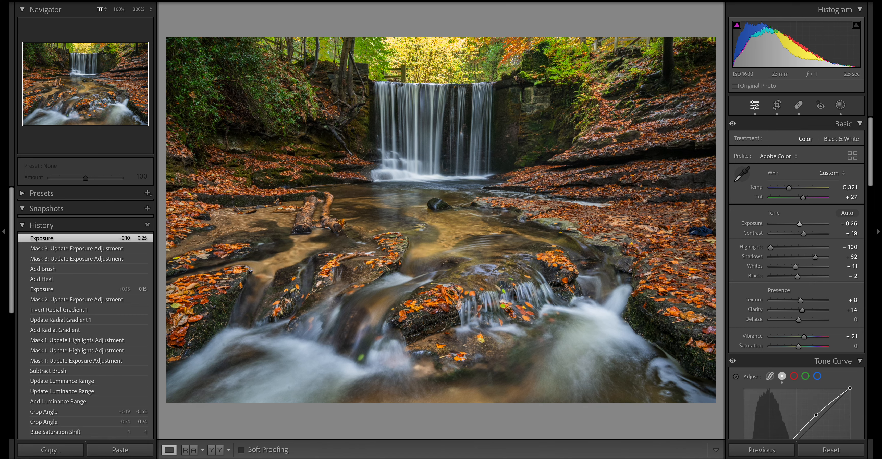